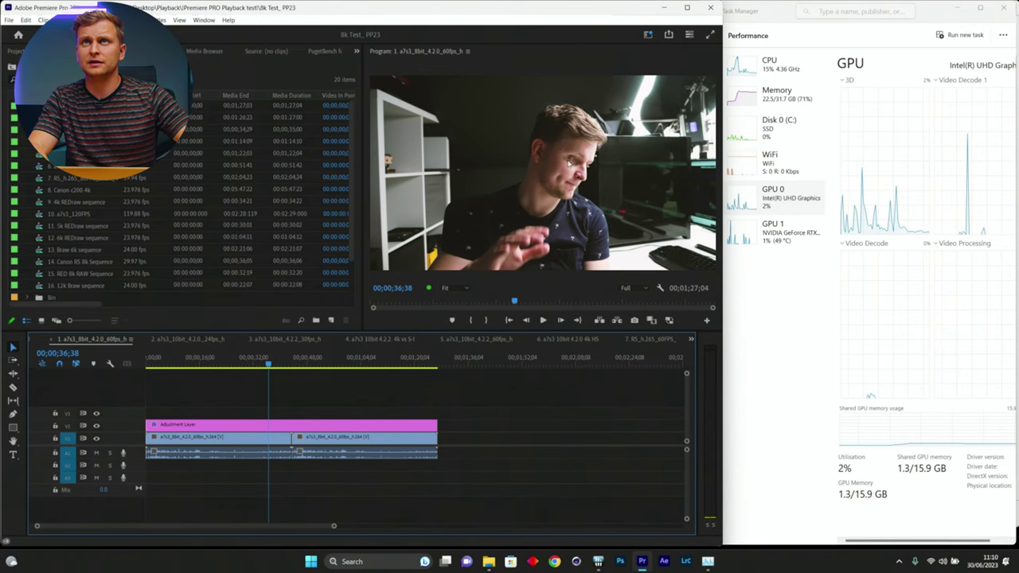
# - Review the CPU, memory and Disk 0 graphs, then show the NVIDIA RTX 4080 GPU graphs
pyautogui.click(762, 71)
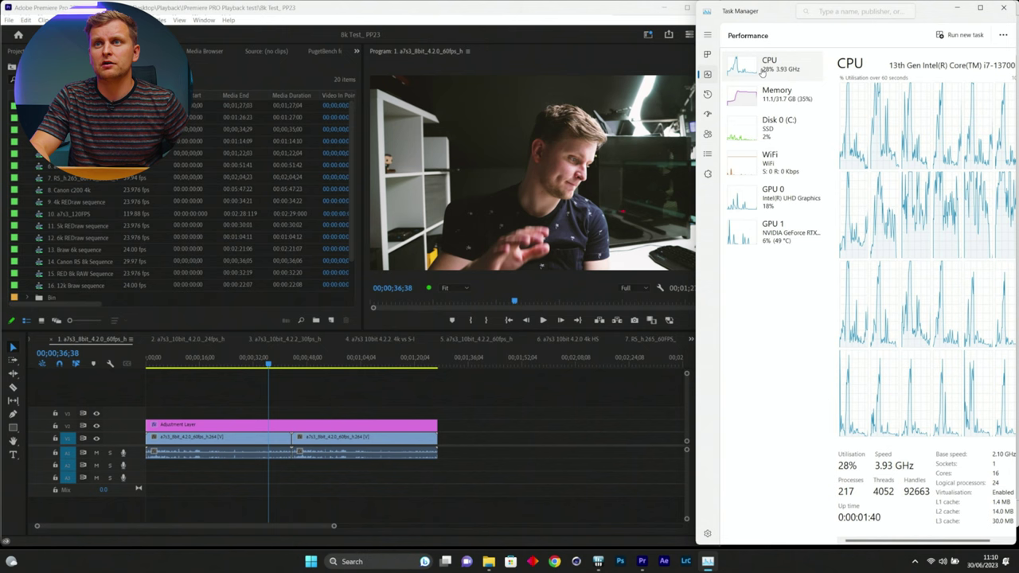
pyautogui.click(804, 101)
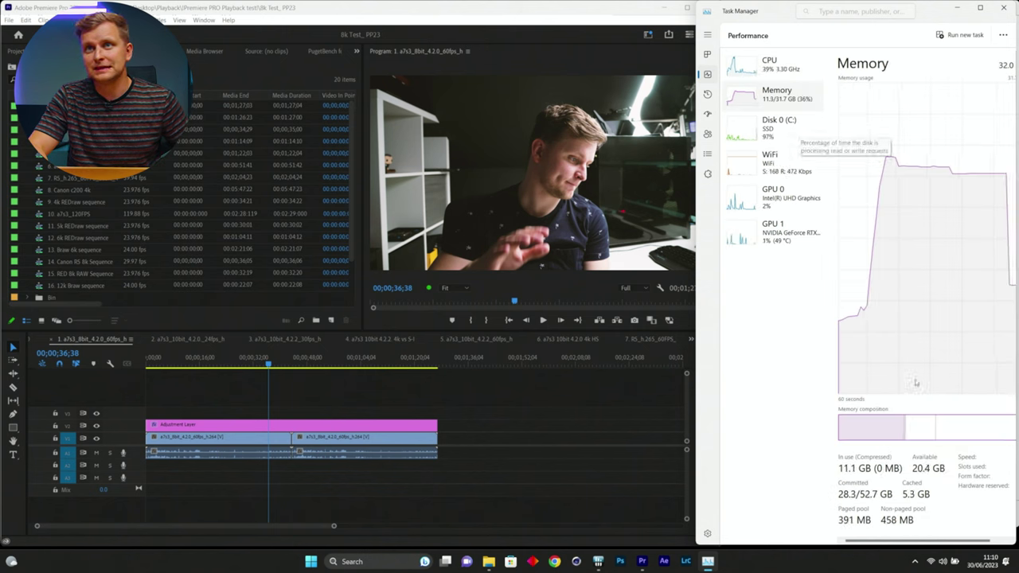
pyautogui.hscroll(1, 979, 477)
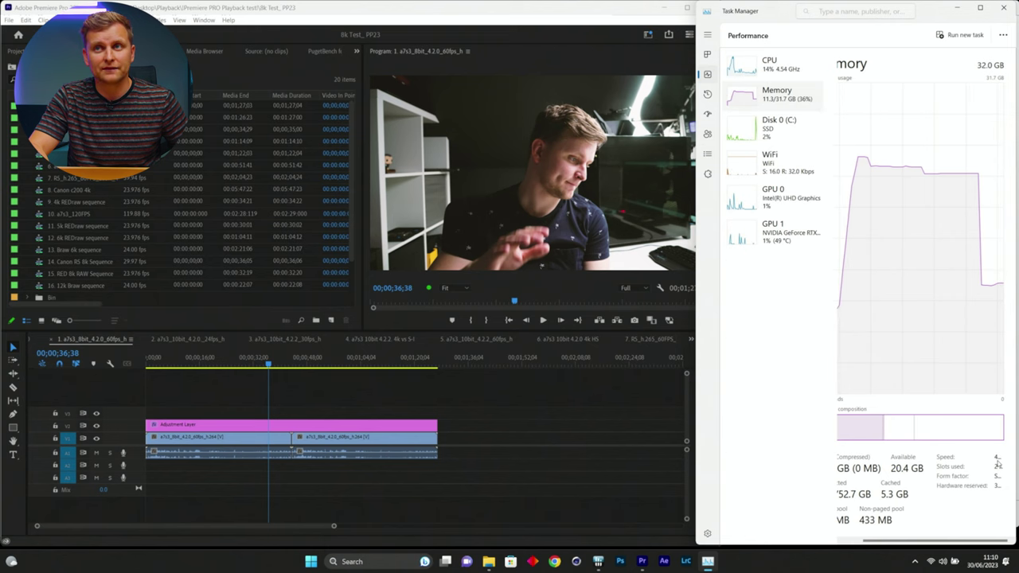
pyautogui.hscroll(-1, 972, 398)
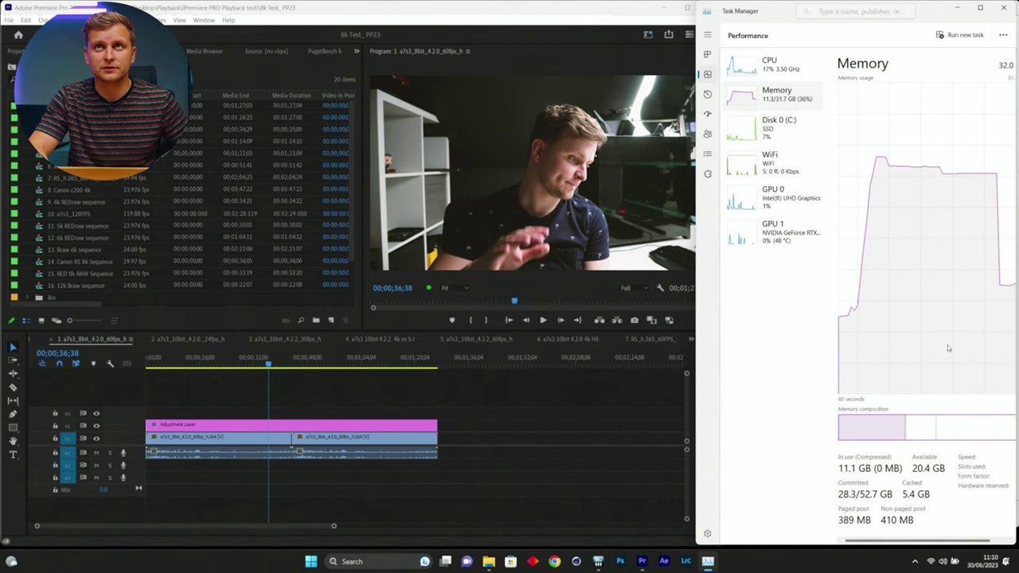
pyautogui.click(784, 137)
pyautogui.click(788, 227)
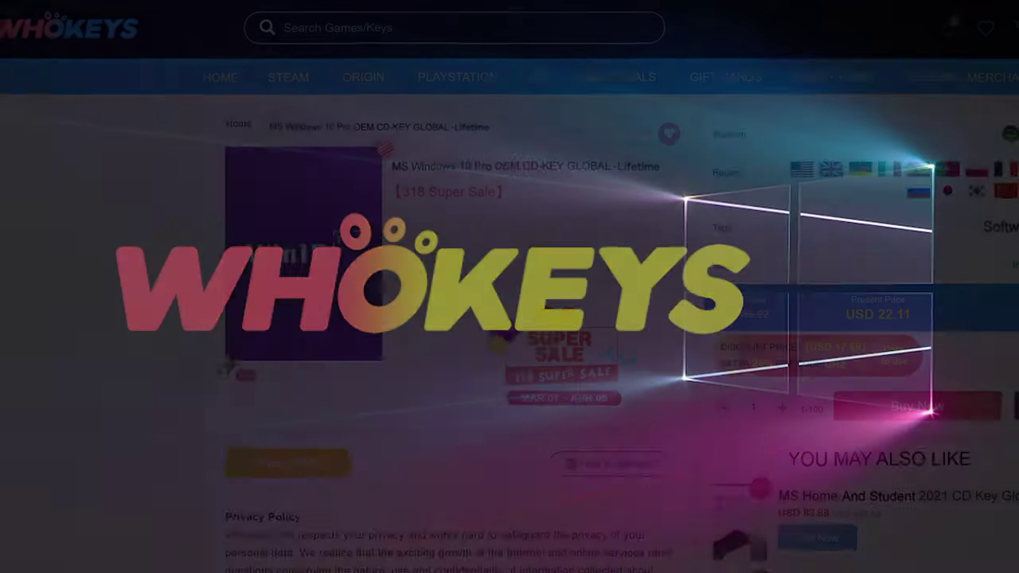
# - Order the Windows 10 Pro key and paste in the product key to activate Windows
pyautogui.click(928, 409)
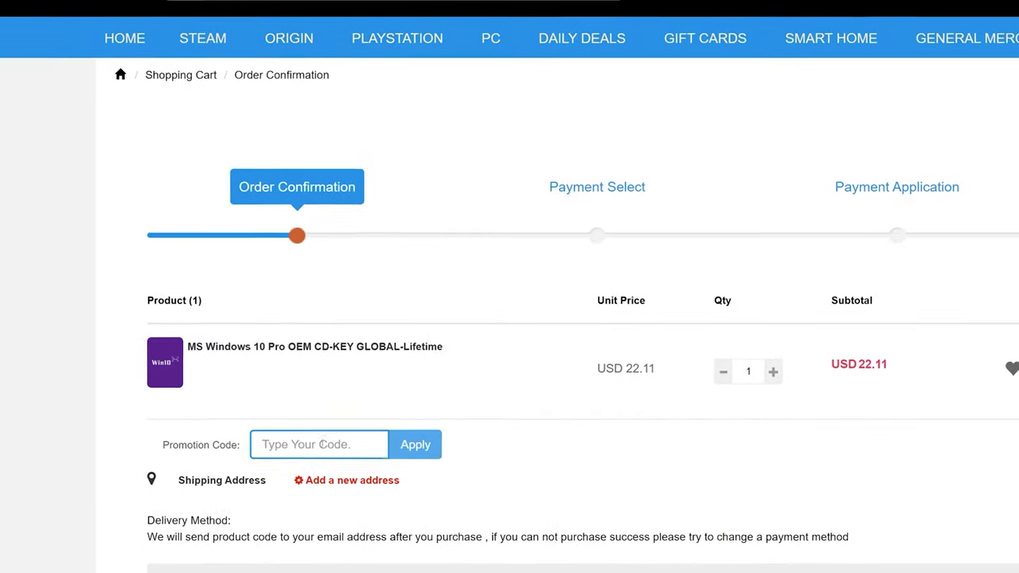
pyautogui.write('TN20')
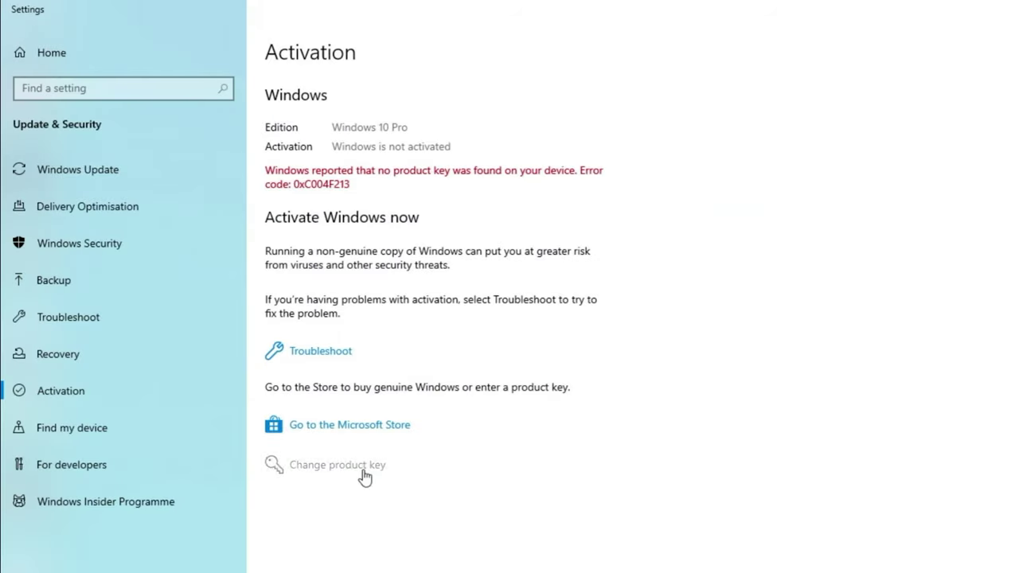
pyautogui.click(363, 471)
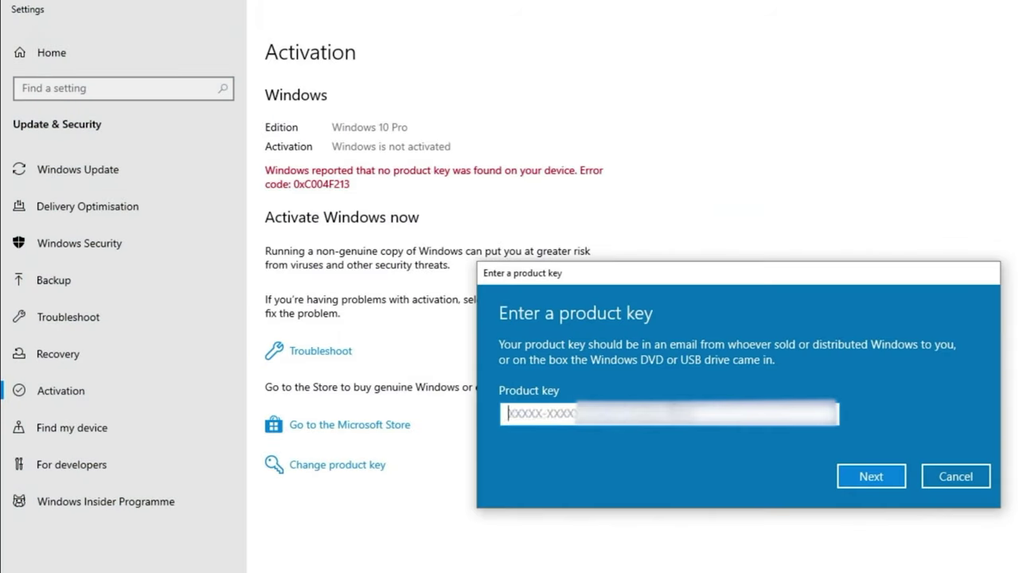
pyautogui.hotkey('ctrl', 'v')
pyautogui.click(871, 477)
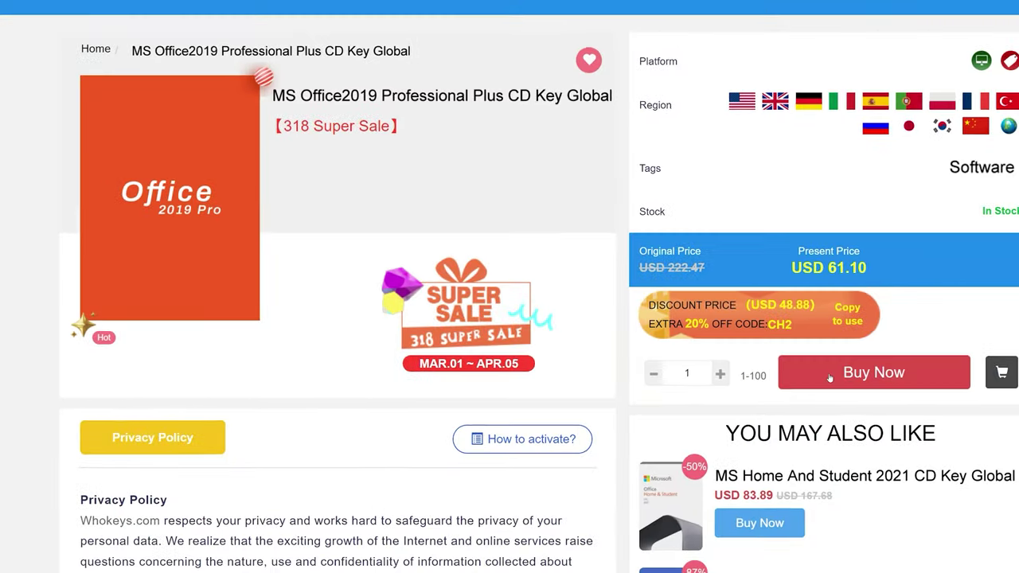
# - Order the Office 2019 key and apply promotion code TN20 for the discount
pyautogui.click(798, 367)
pyautogui.click(257, 385)
pyautogui.write('T')
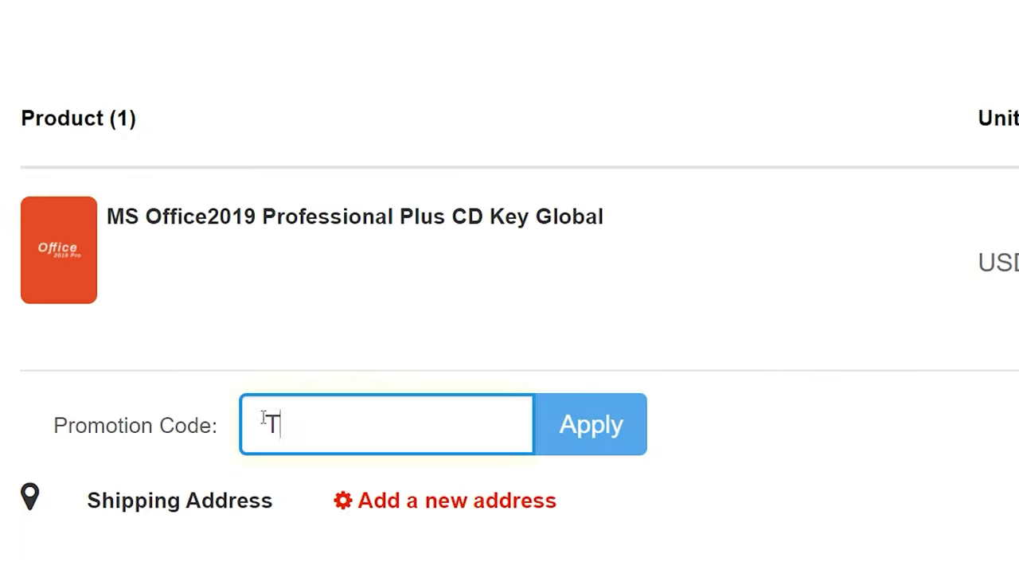
pyautogui.write('N20')
pyautogui.click(586, 425)
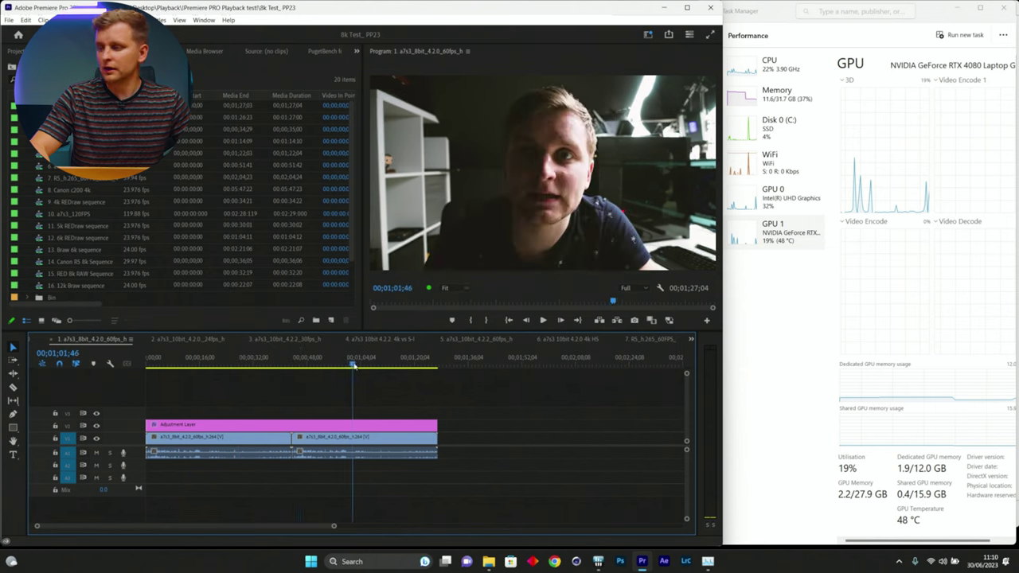
# - Scrub sequence 1 back and forth, around 48 and 12 seconds
pyautogui.moveTo(188, 361); pyautogui.dragTo(244, 368)
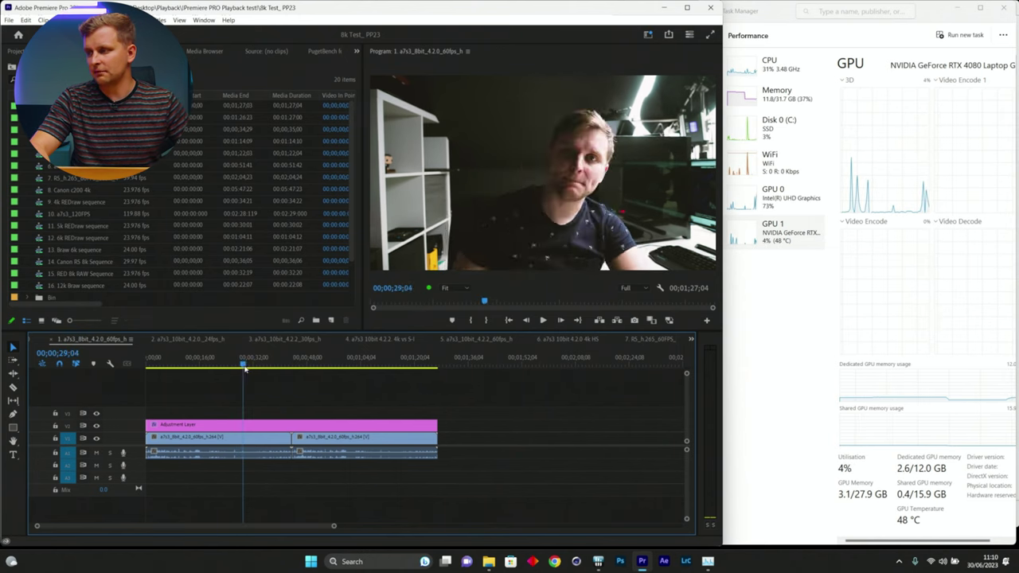
pyautogui.moveTo(388, 363); pyautogui.dragTo(309, 367)
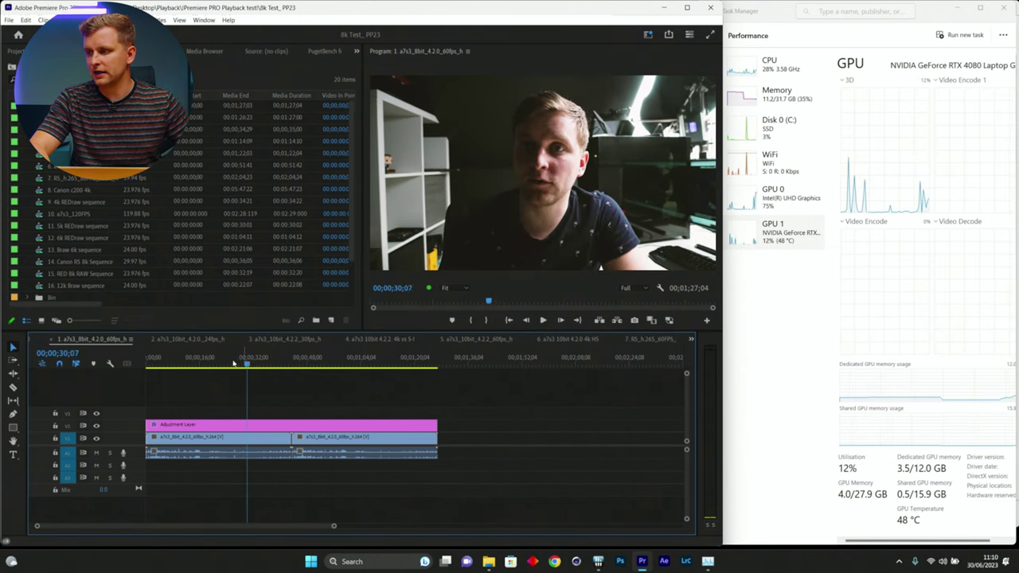
pyautogui.moveTo(234, 363); pyautogui.dragTo(207, 366)
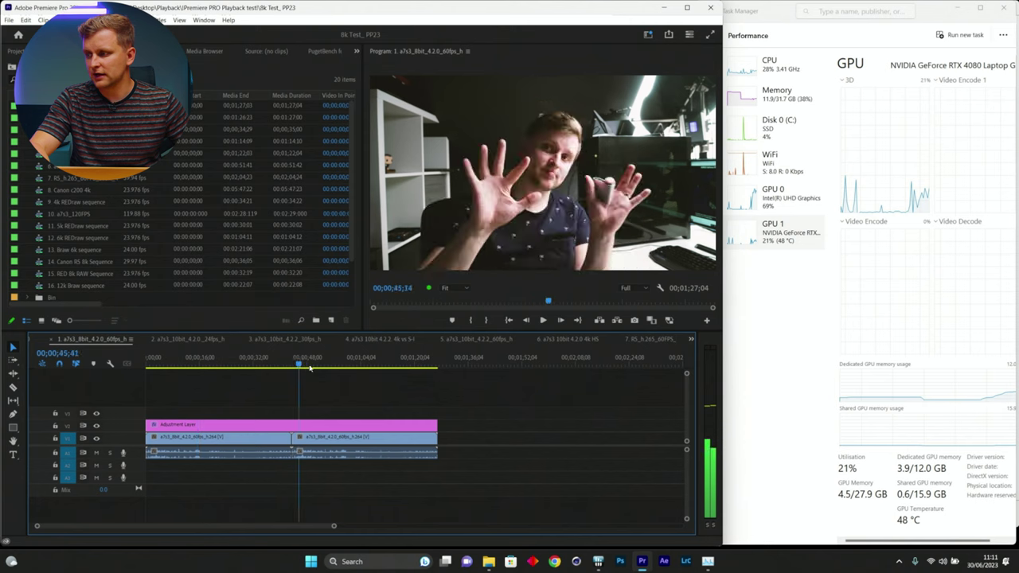
pyautogui.moveTo(310, 368); pyautogui.dragTo(148, 369)
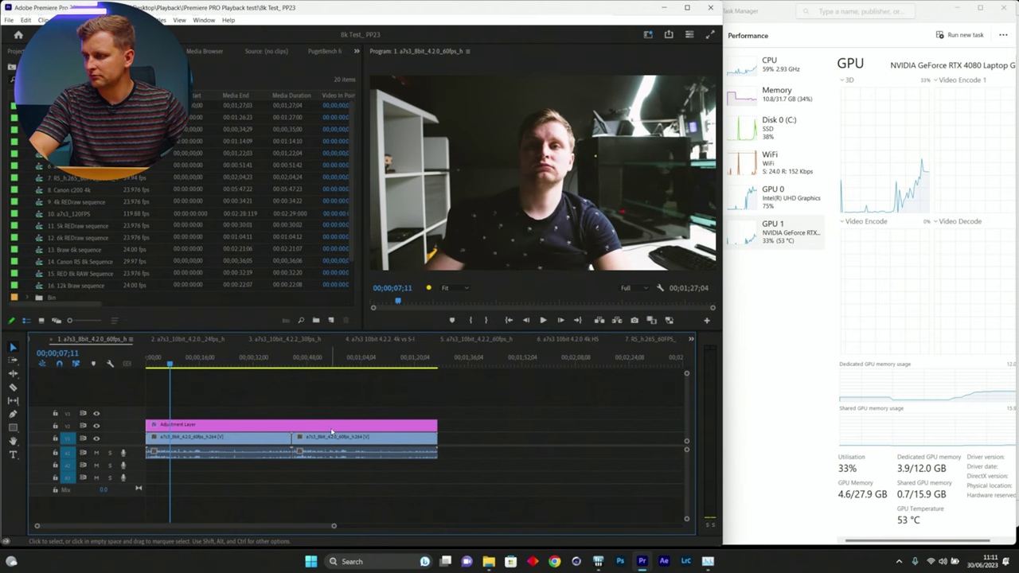
# - Show the hidden system tray icons, open a tray app's options, then close the tray
pyautogui.click(900, 562)
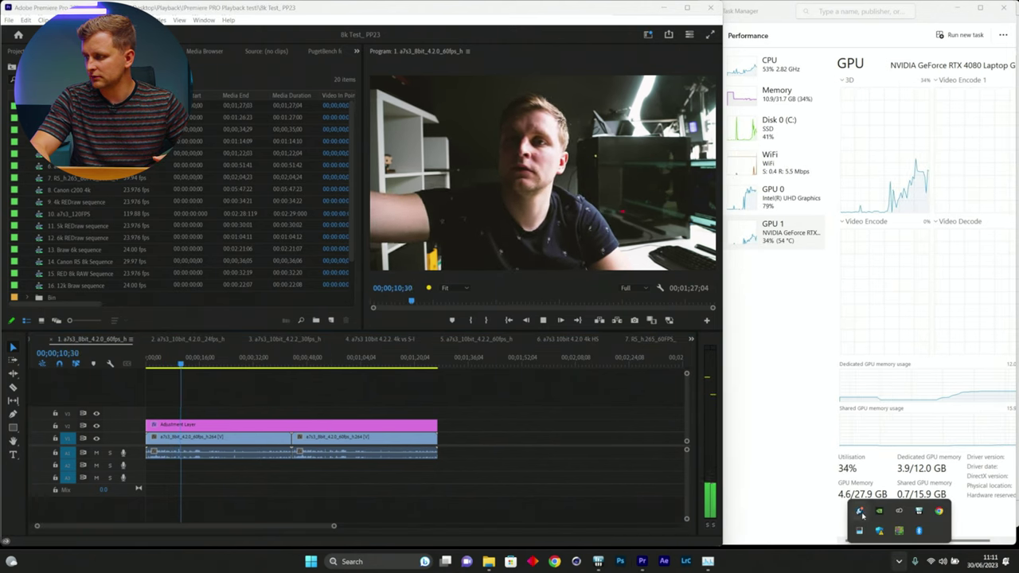
pyautogui.rightClick(861, 514)
pyautogui.click(898, 562)
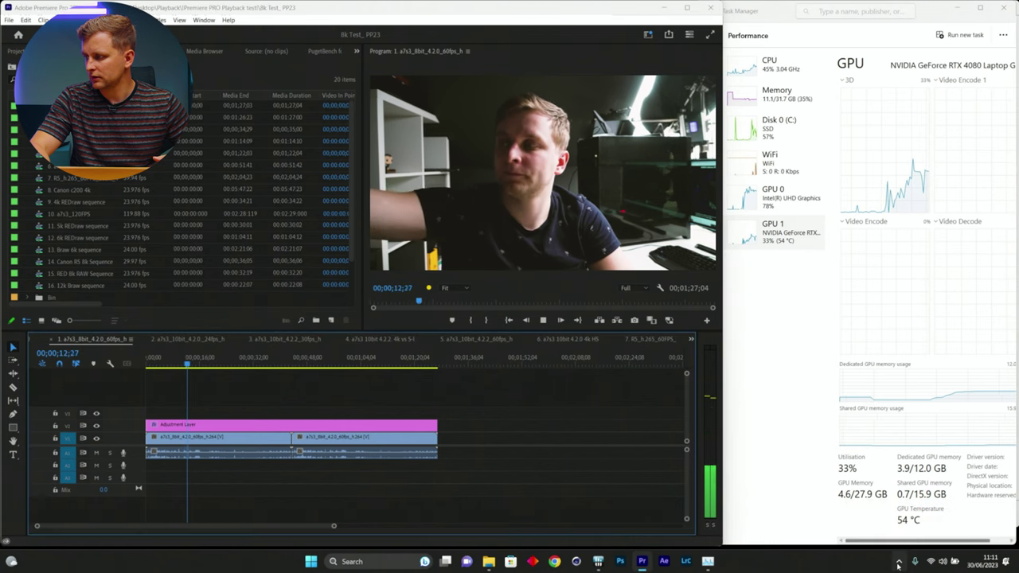
pyautogui.click(899, 562)
pyautogui.click(899, 562)
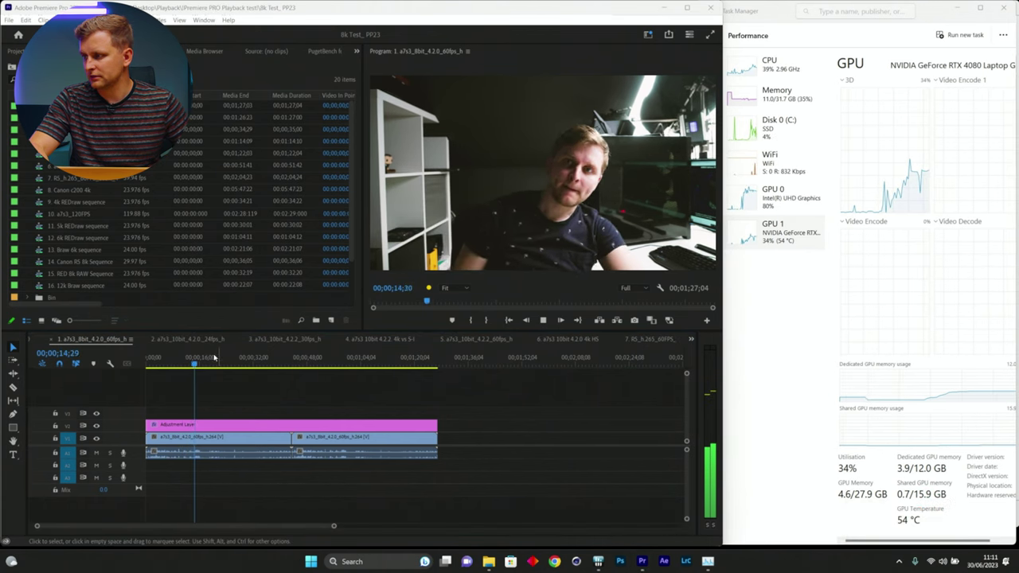
# - Switch to sequence 2, scrub it, and play it until stopping around 9 seconds
pyautogui.click(187, 339)
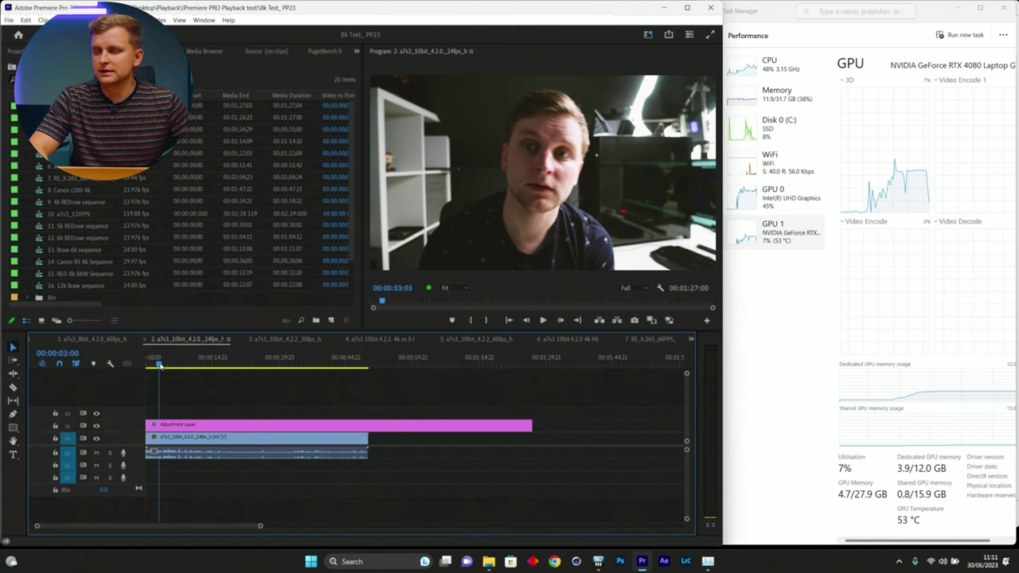
pyautogui.moveTo(160, 366); pyautogui.dragTo(145, 383)
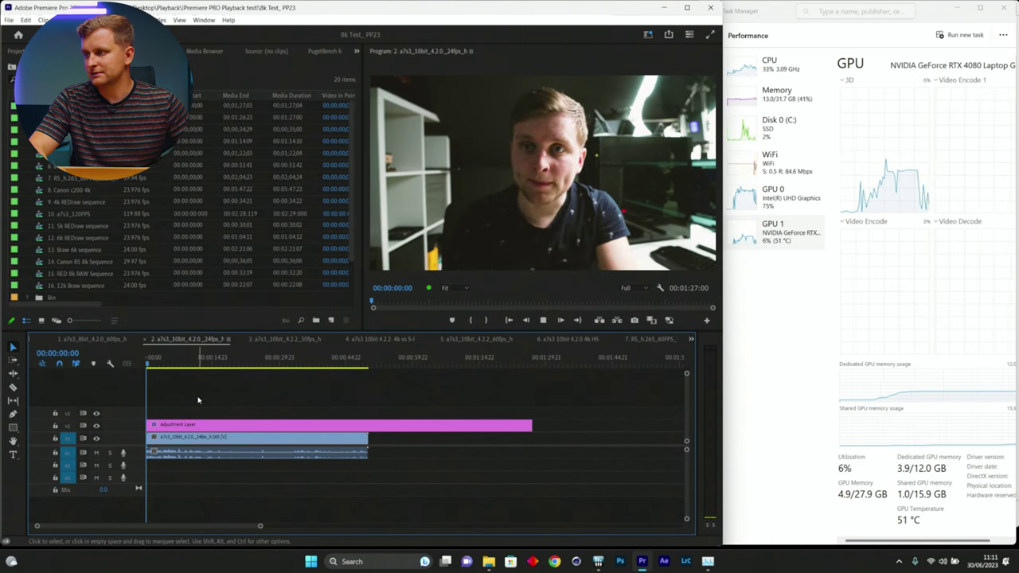
pyautogui.press('space')
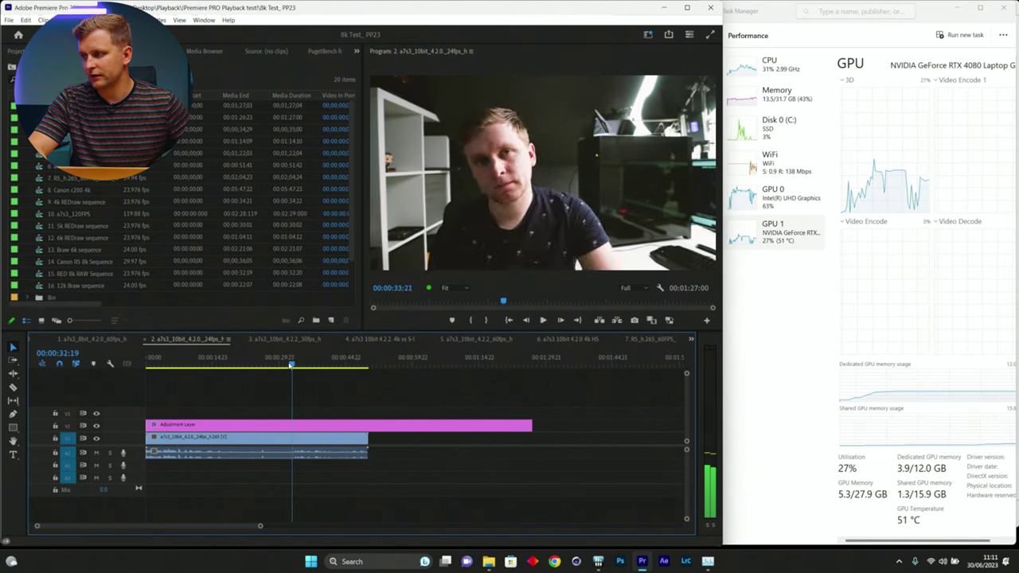
pyautogui.click(187, 365)
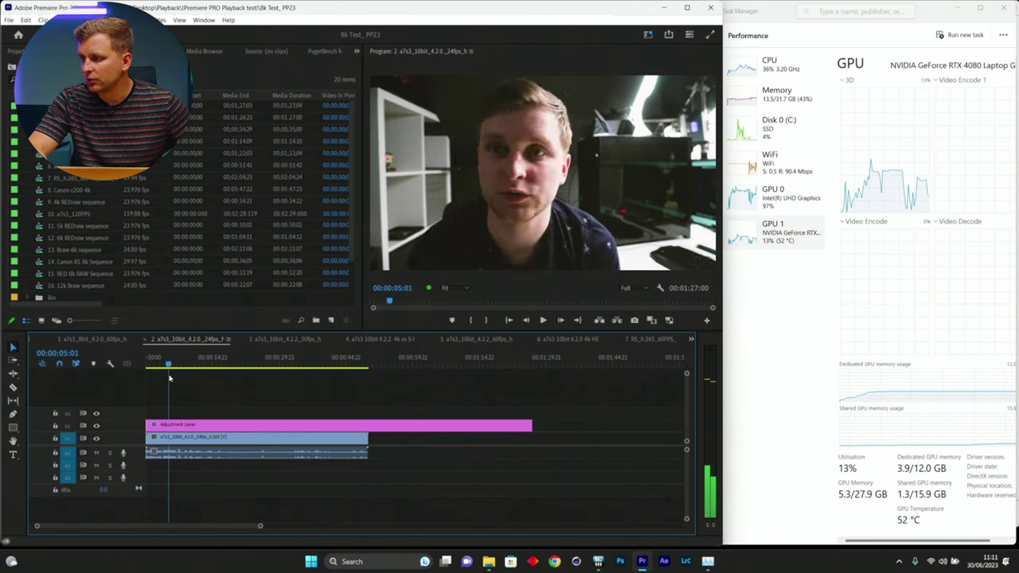
# - Scrub the 30 fps sequence 3, return to its start, and play it back
pyautogui.press('Home')
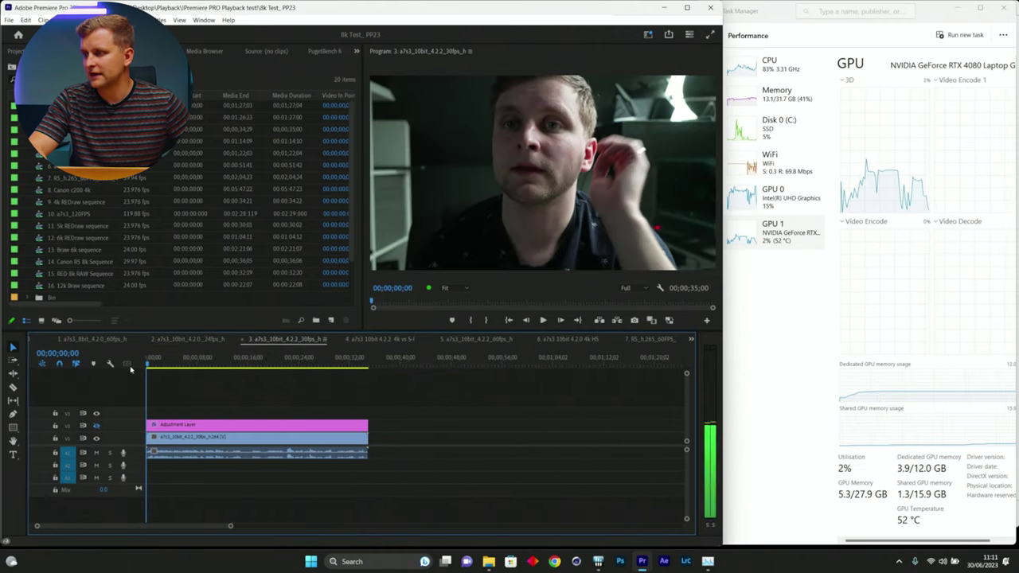
pyautogui.moveTo(170, 366); pyautogui.dragTo(246, 360)
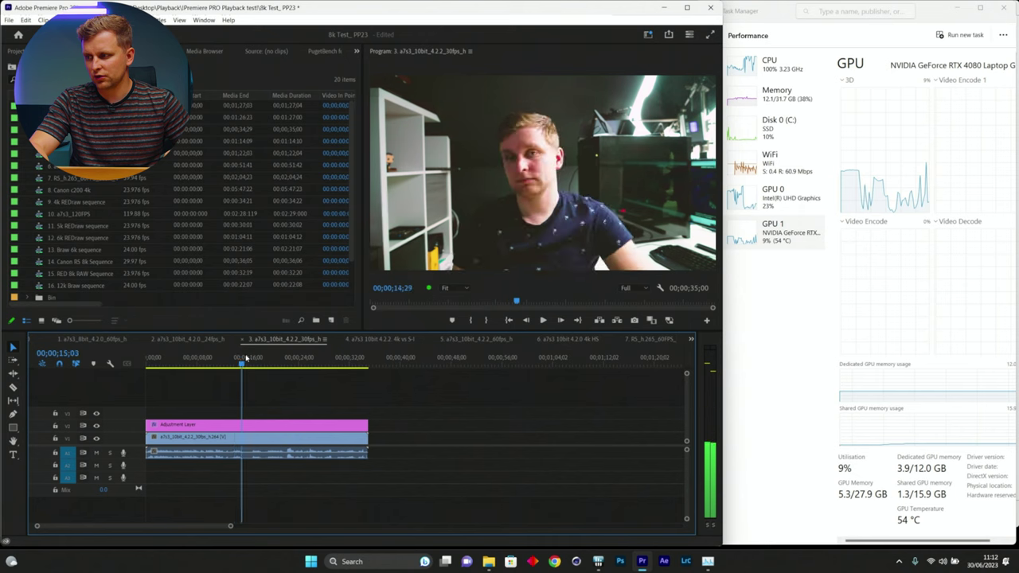
pyautogui.press('Home')
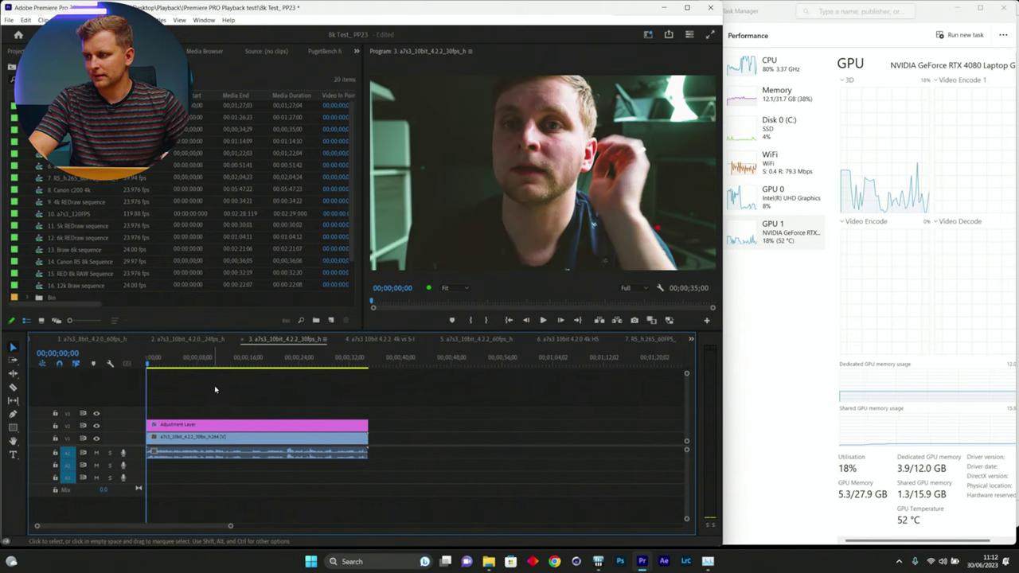
pyautogui.press('space')
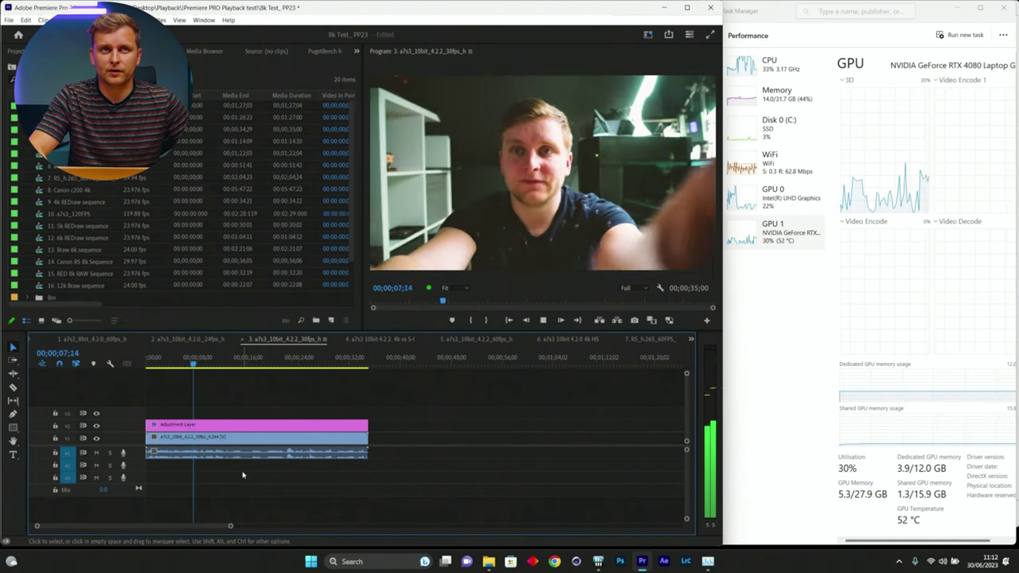
pyautogui.click(379, 339)
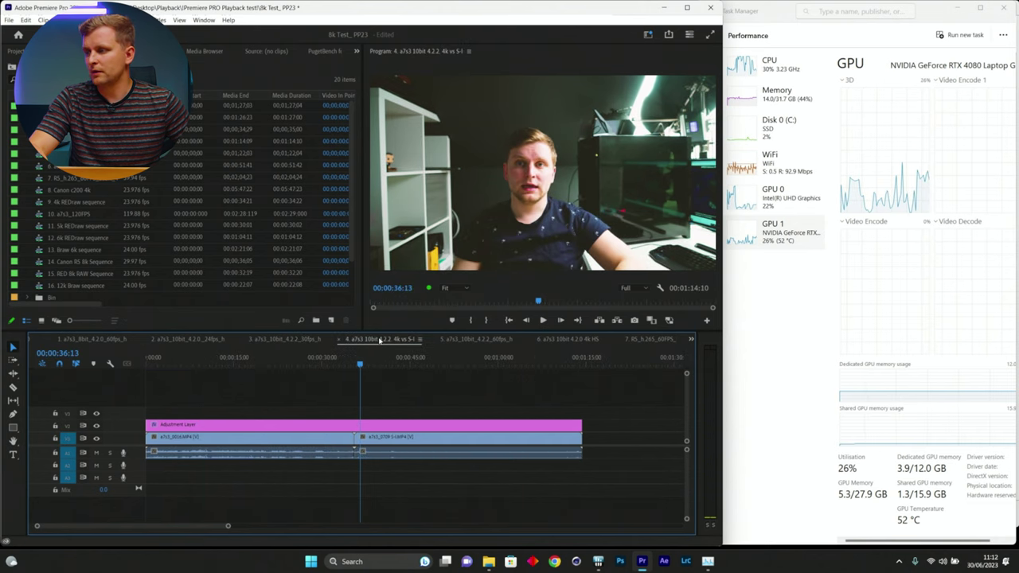
pyautogui.moveTo(202, 366); pyautogui.dragTo(148, 365)
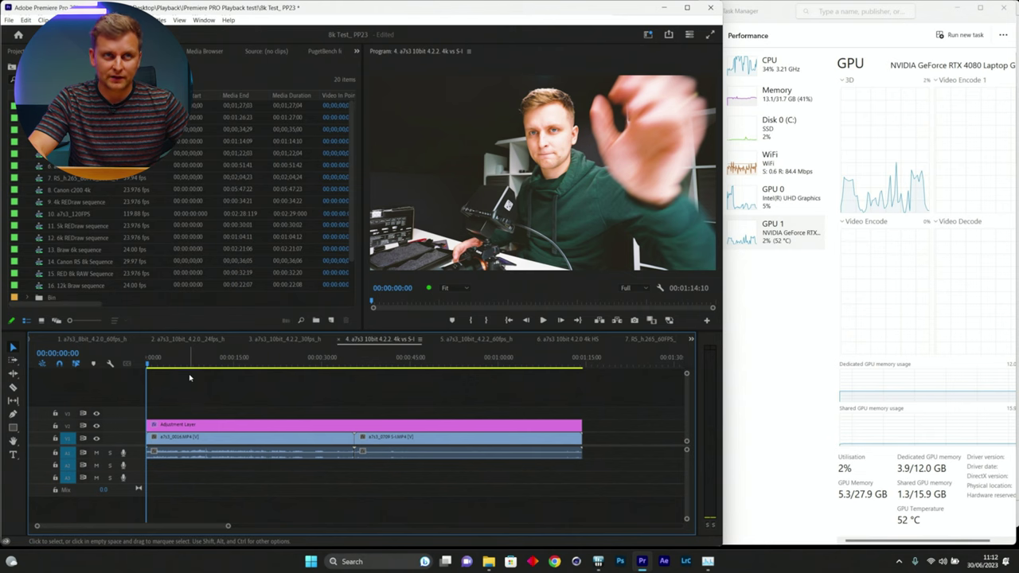
pyautogui.press('space')
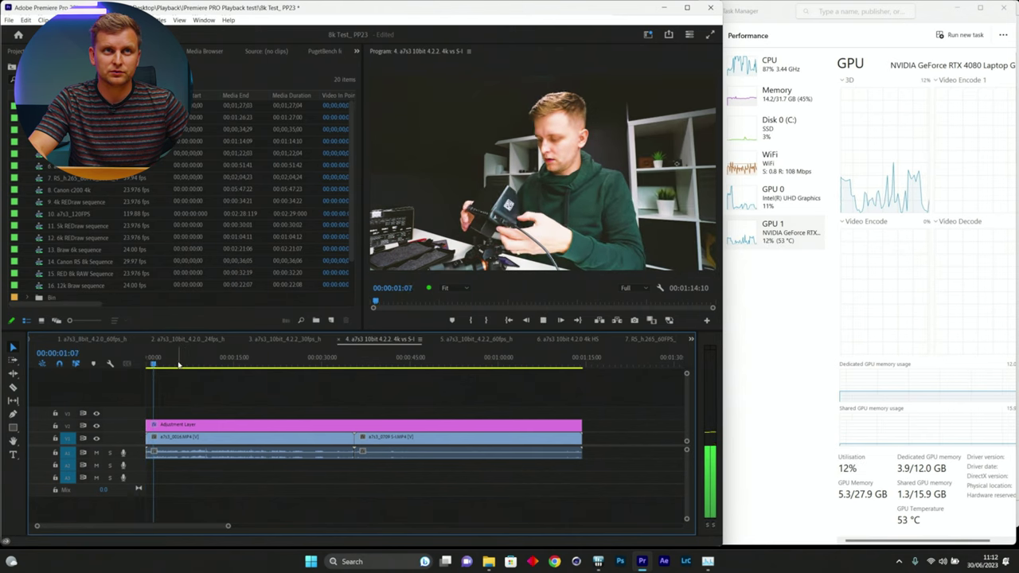
pyautogui.moveTo(179, 365); pyautogui.dragTo(267, 364)
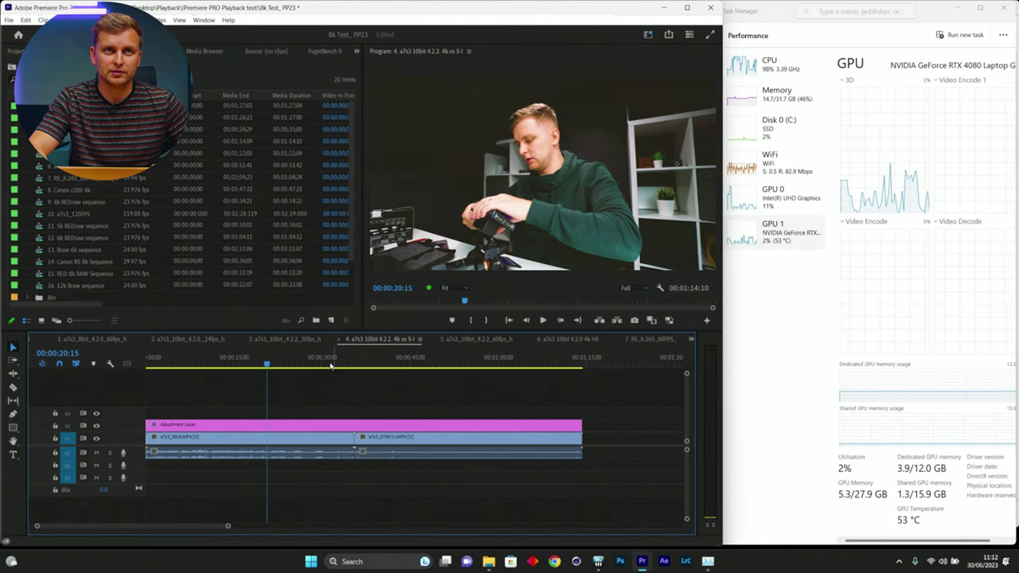
pyautogui.click(325, 364)
pyautogui.moveTo(191, 363); pyautogui.dragTo(239, 364)
pyautogui.click(284, 363)
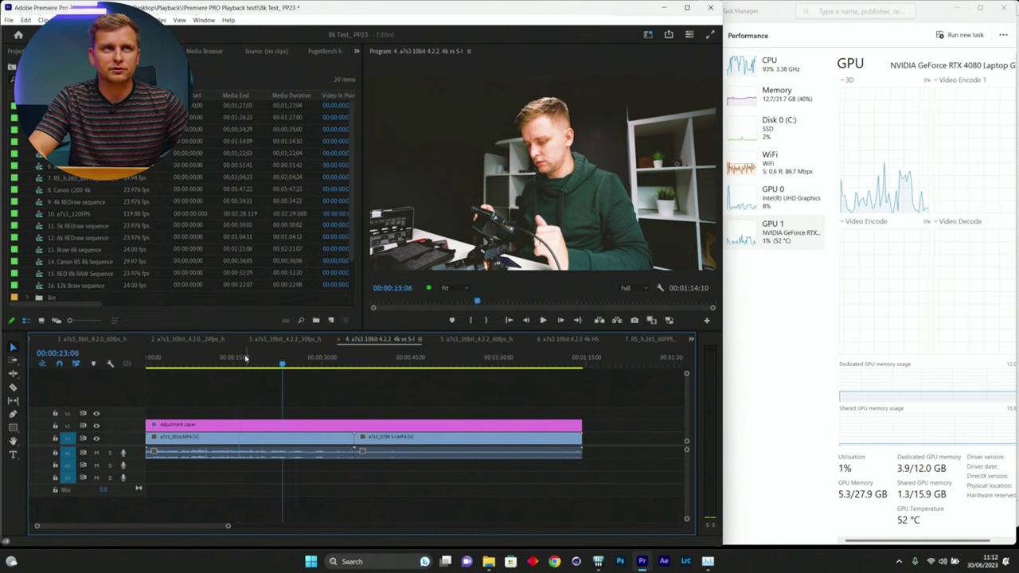
pyautogui.click(208, 363)
pyautogui.click(187, 363)
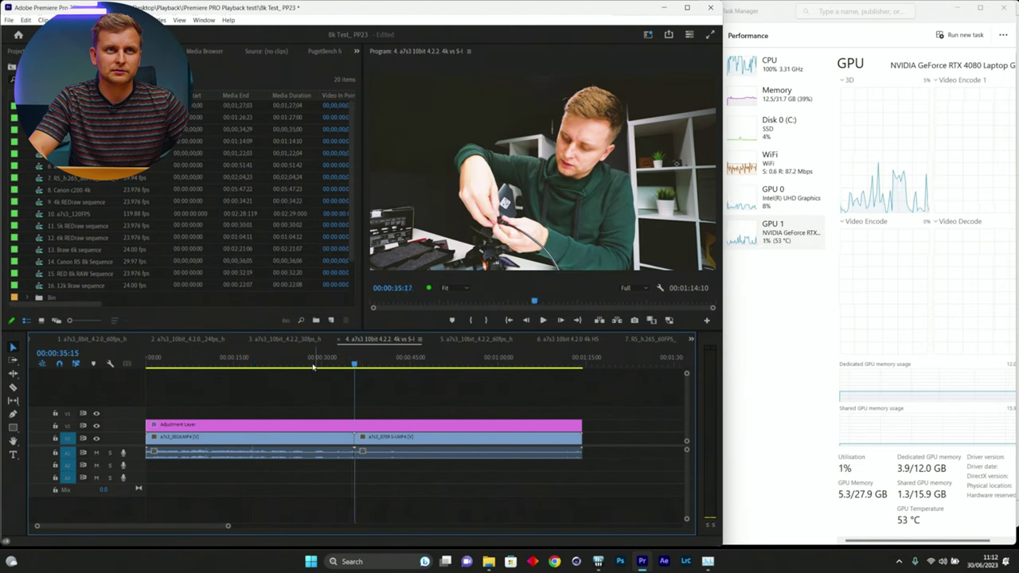
pyautogui.click(273, 364)
pyautogui.click(220, 364)
pyautogui.click(187, 365)
pyautogui.click(210, 366)
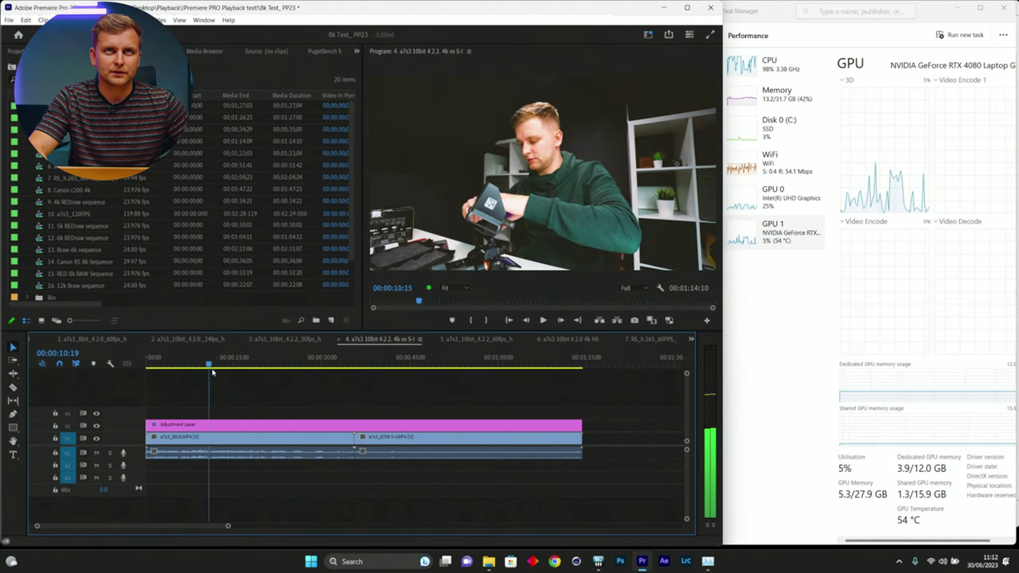
pyautogui.click(238, 366)
pyautogui.click(259, 367)
pyautogui.click(245, 366)
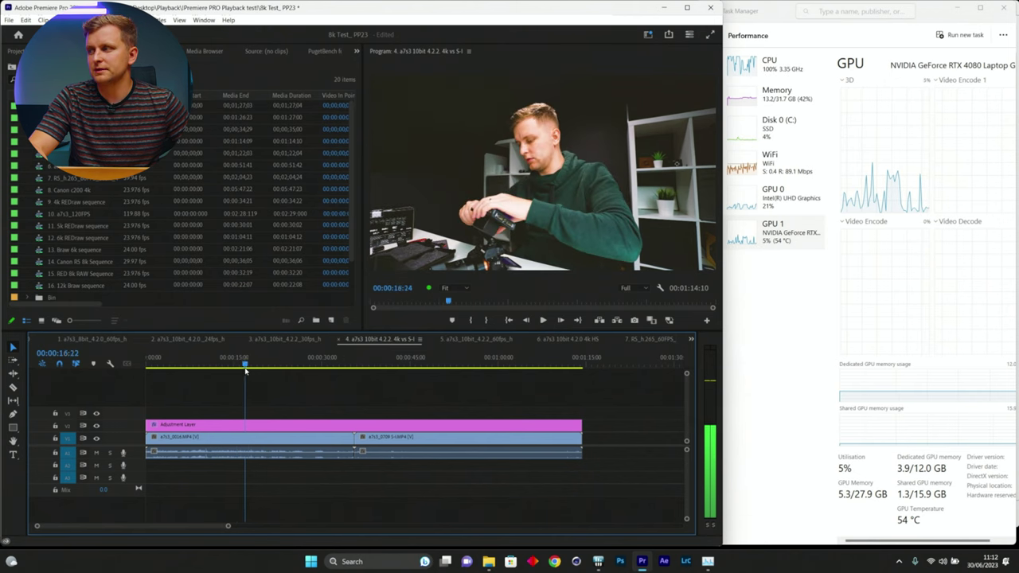
pyautogui.click(205, 365)
pyautogui.click(192, 364)
pyautogui.click(186, 365)
pyautogui.press('space')
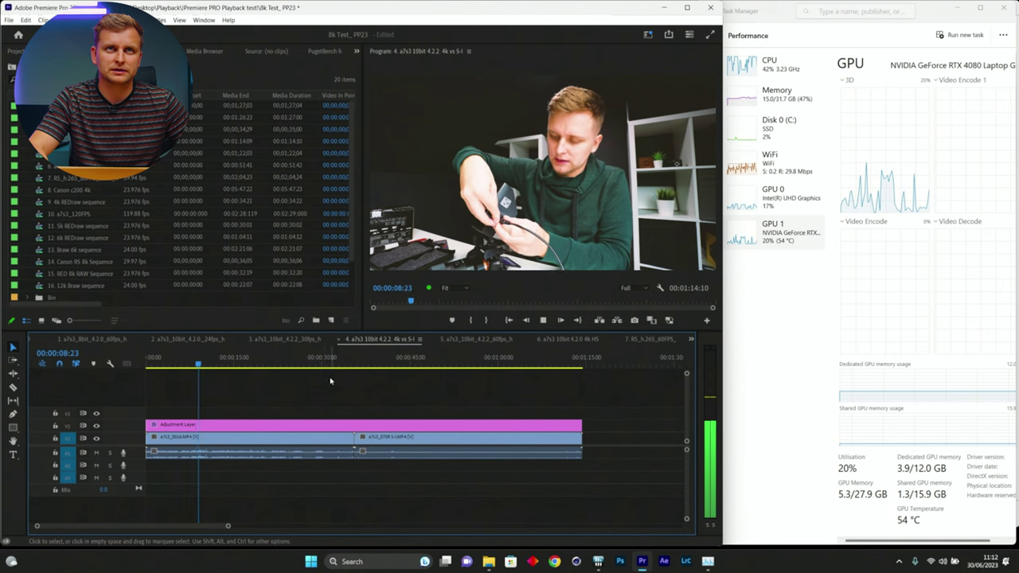
pyautogui.click(295, 365)
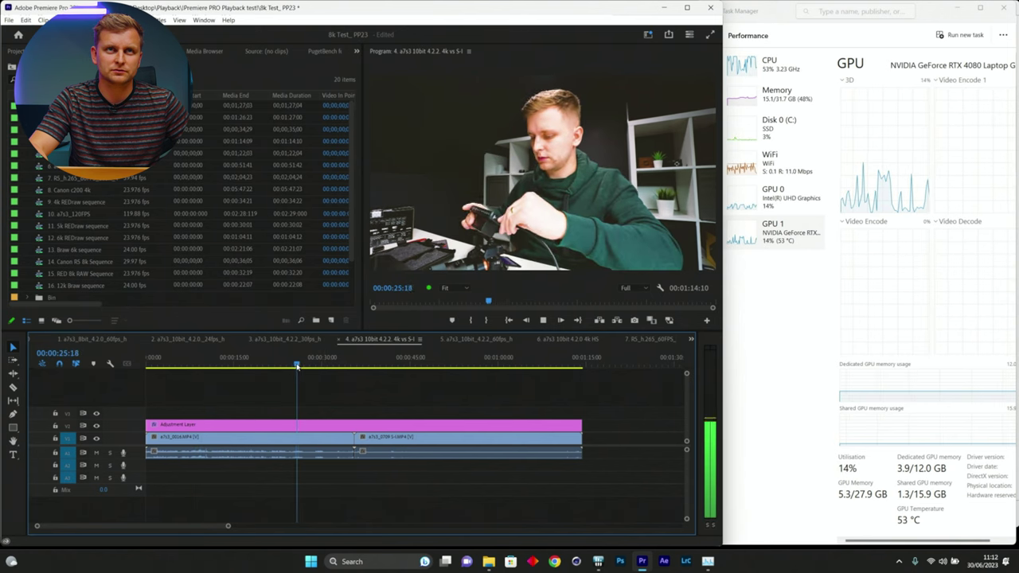
pyautogui.click(237, 362)
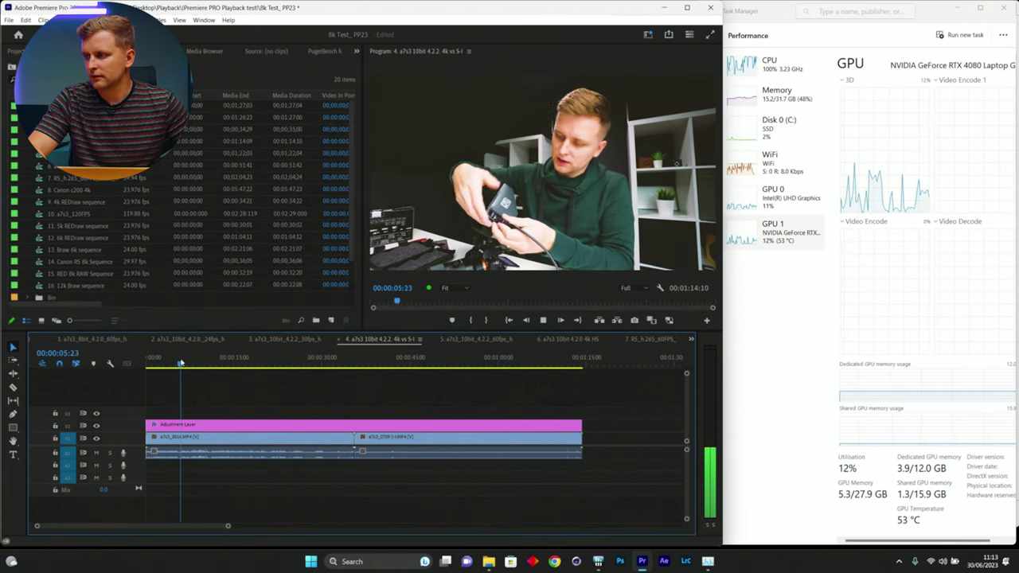
pyautogui.click(386, 366)
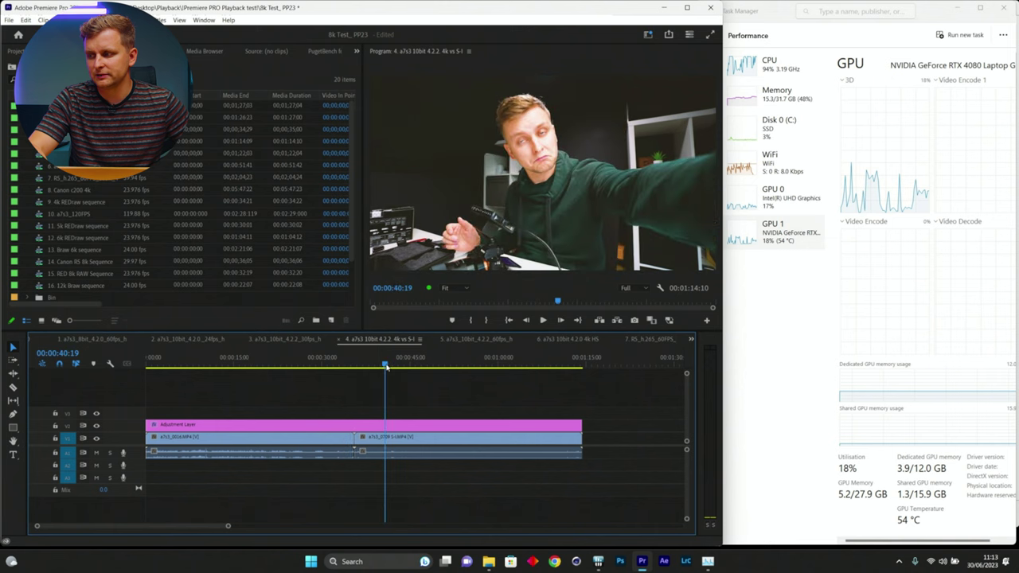
pyautogui.moveTo(420, 366); pyautogui.dragTo(523, 371)
pyautogui.moveTo(448, 374); pyautogui.dragTo(378, 374)
pyautogui.press('space')
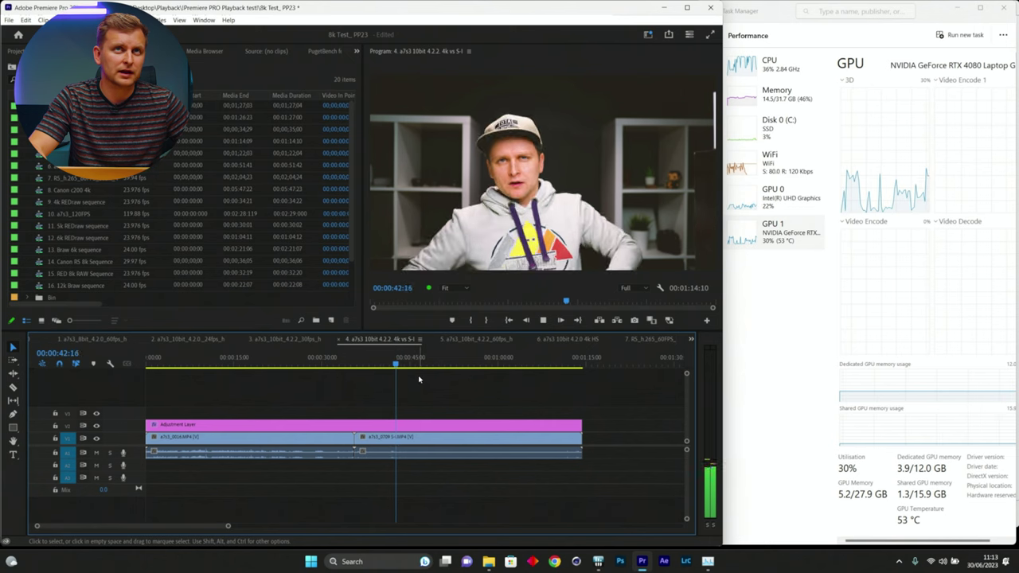
# - Switch to sequence 5, hide track V3, and play from the start to about 34 seconds
pyautogui.click(473, 341)
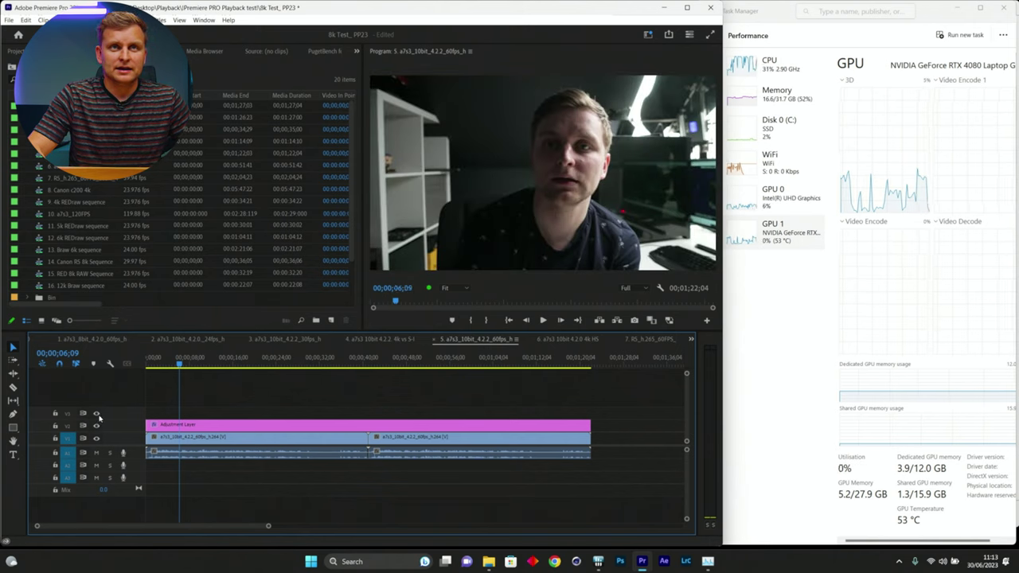
pyautogui.click(97, 414)
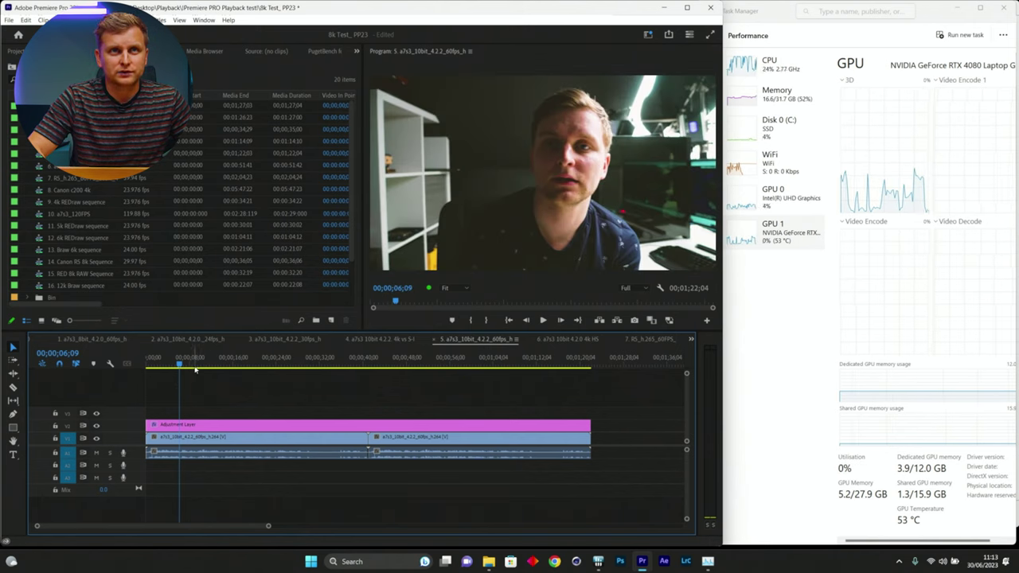
pyautogui.press('Home')
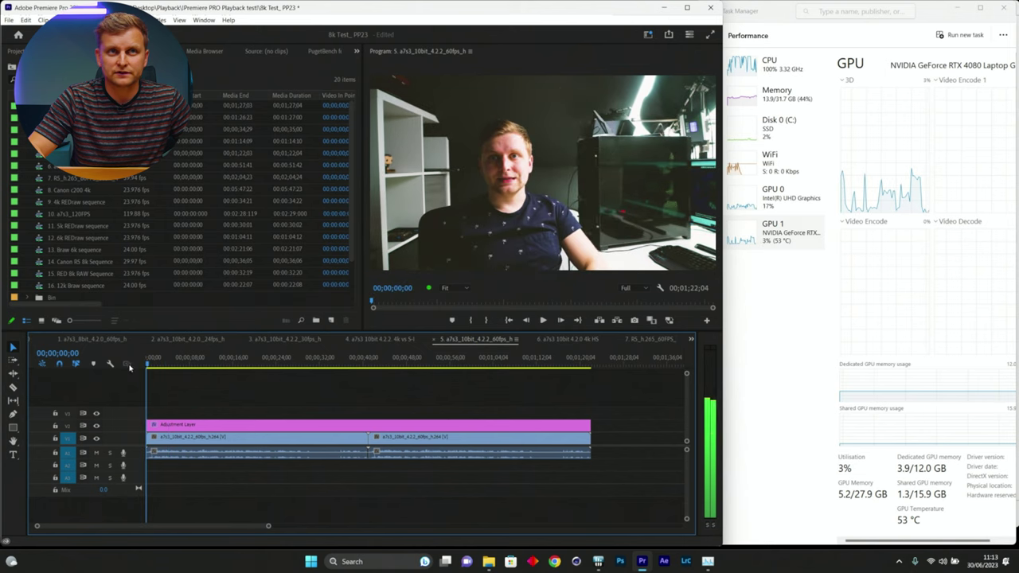
pyautogui.press('space')
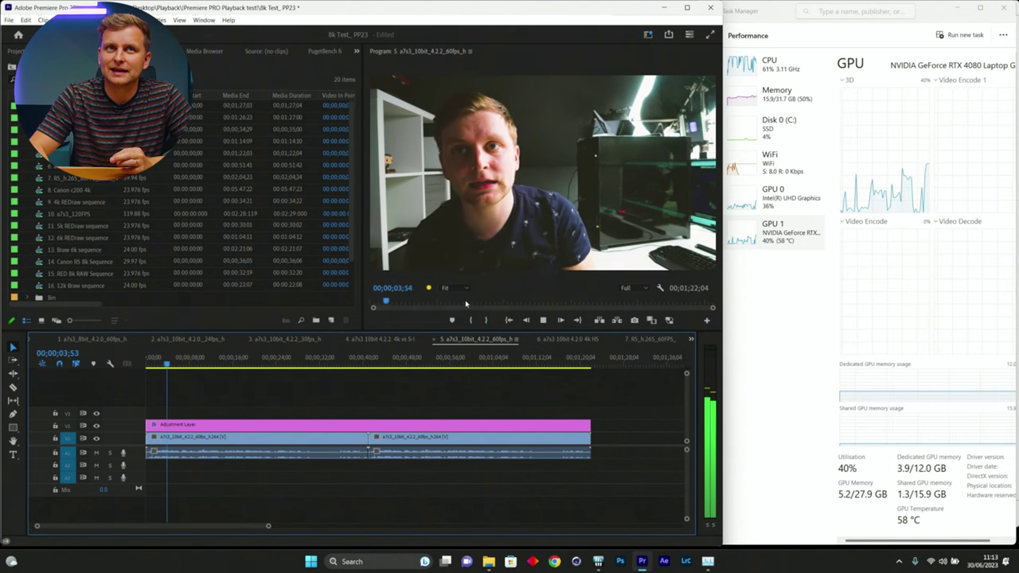
pyautogui.moveTo(428, 289)
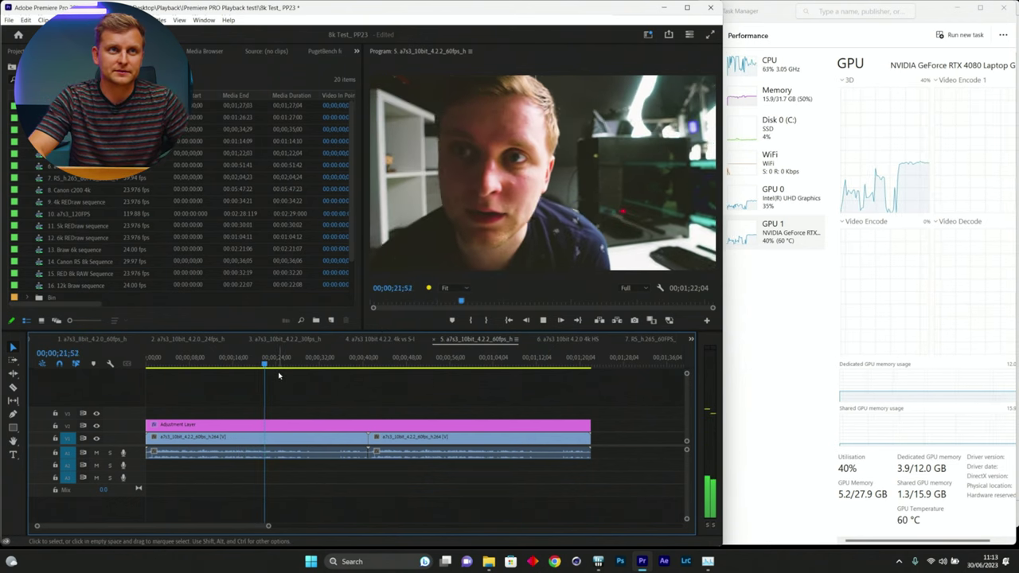
pyautogui.click(331, 366)
# - Scrub sequence 5 back to about 16 seconds, replay, then scrub between 21 and 39 seconds
pyautogui.moveTo(338, 372); pyautogui.dragTo(316, 378)
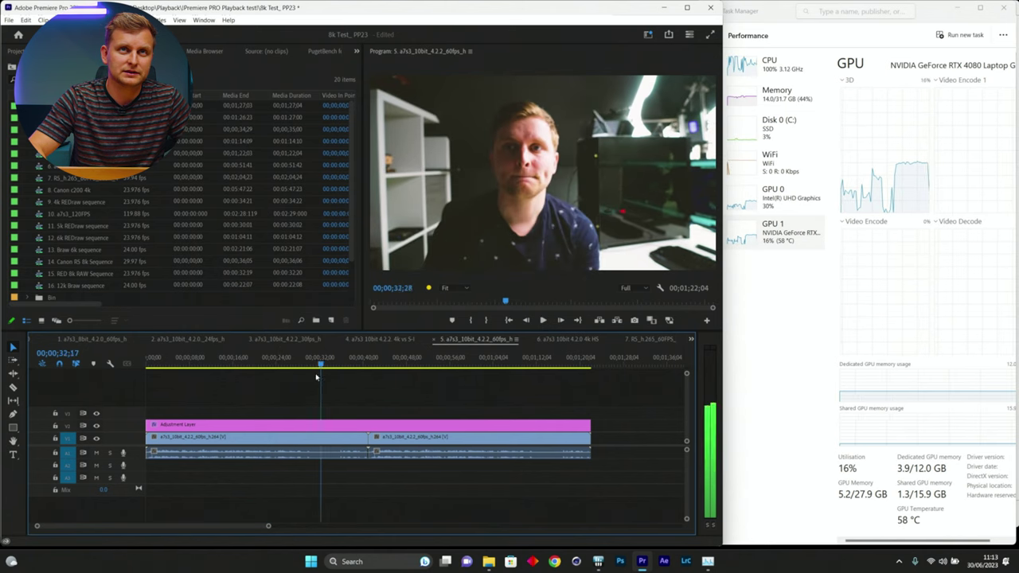
pyautogui.moveTo(216, 383); pyautogui.dragTo(176, 389)
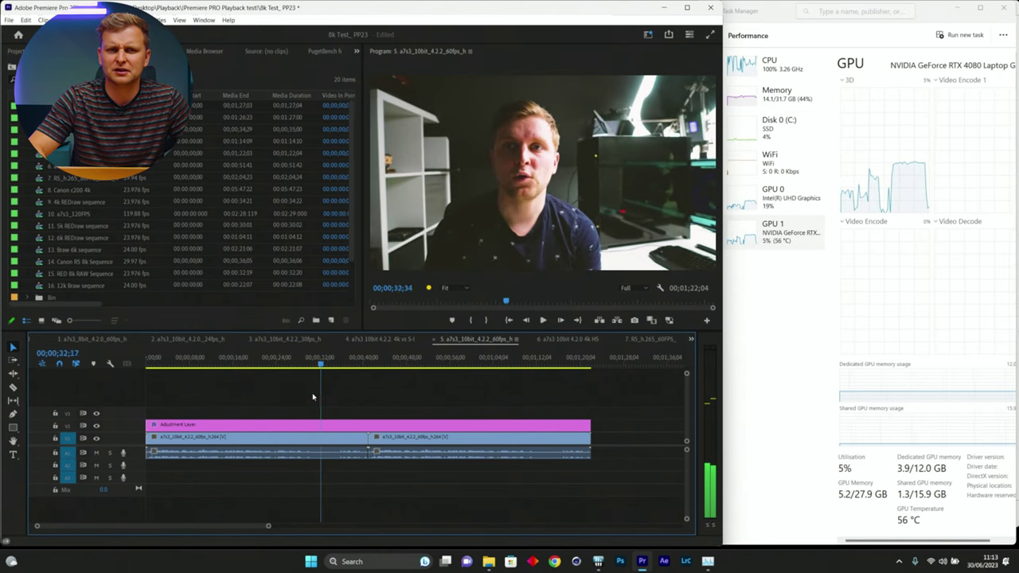
pyautogui.moveTo(279, 390); pyautogui.dragTo(261, 406)
pyautogui.press('space')
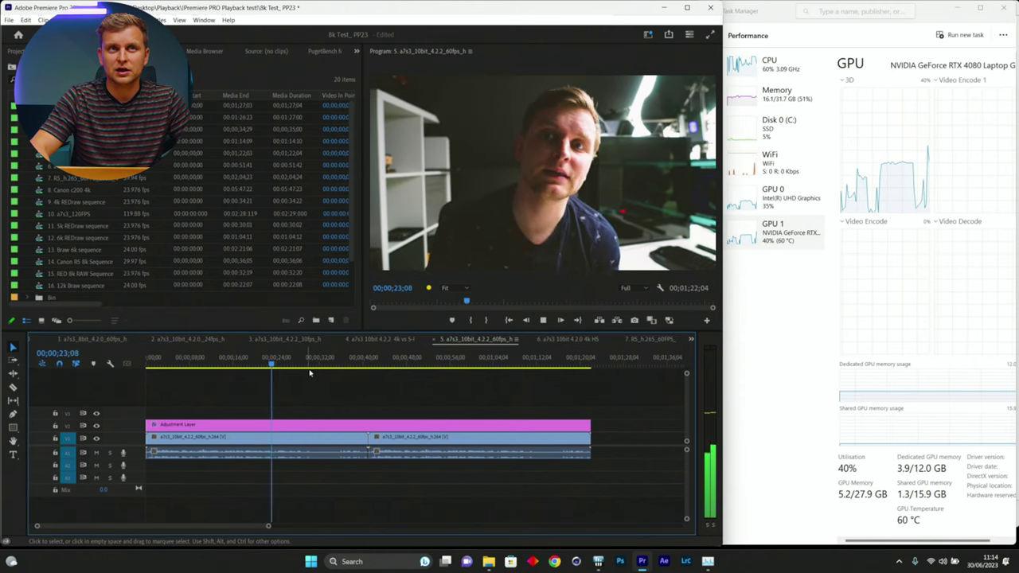
pyautogui.moveTo(350, 364); pyautogui.dragTo(260, 365)
pyautogui.moveTo(181, 368); pyautogui.dragTo(360, 363)
pyautogui.moveTo(265, 363); pyautogui.dragTo(293, 366)
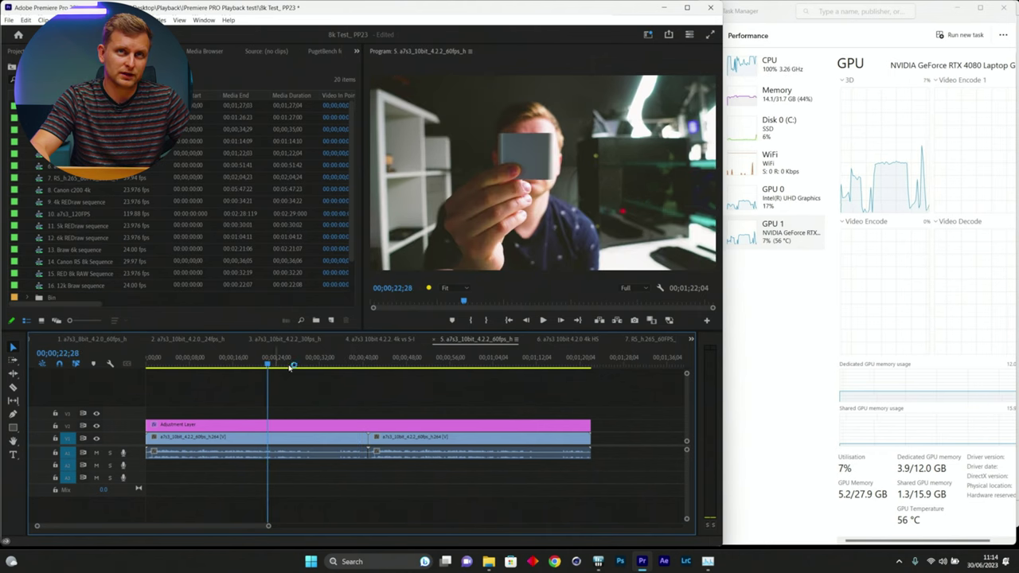
# - Switch to sequence 6 and scrub it between about 5 and 27 seconds
pyautogui.click(565, 339)
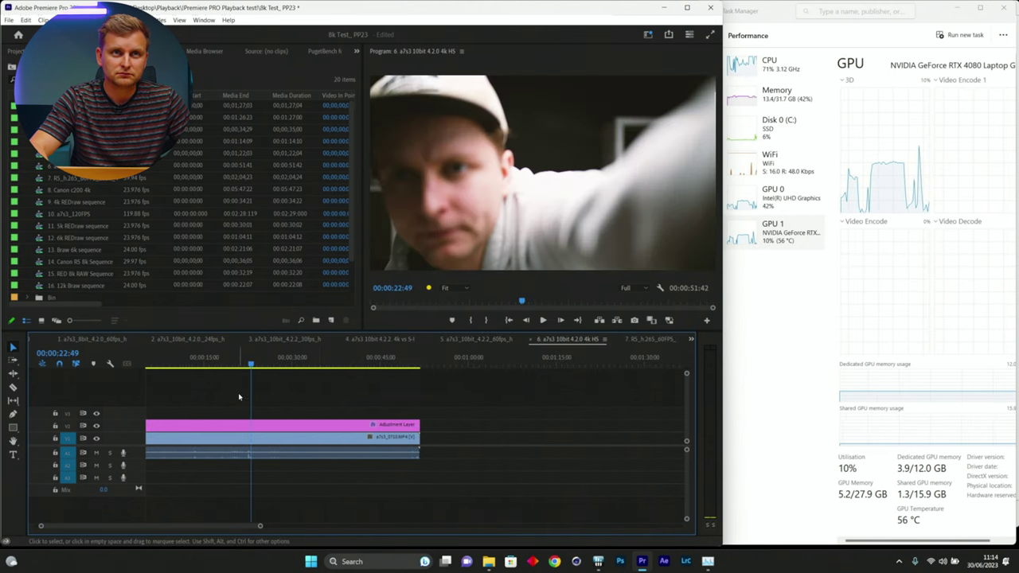
pyautogui.hscroll(-1, 302, 417)
pyautogui.click(179, 366)
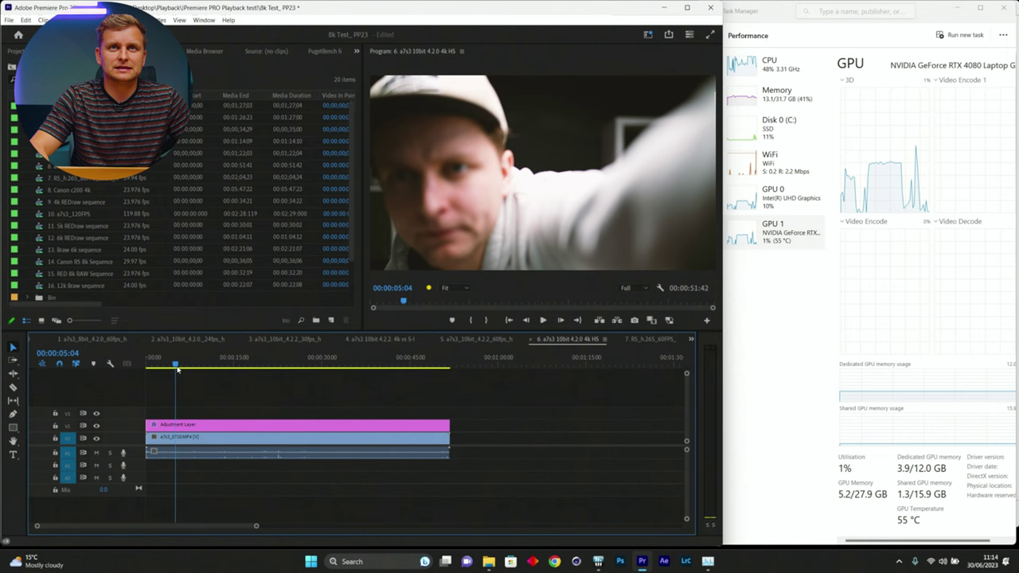
pyautogui.moveTo(180, 368); pyautogui.dragTo(354, 370)
pyautogui.moveTo(287, 374); pyautogui.dragTo(405, 383)
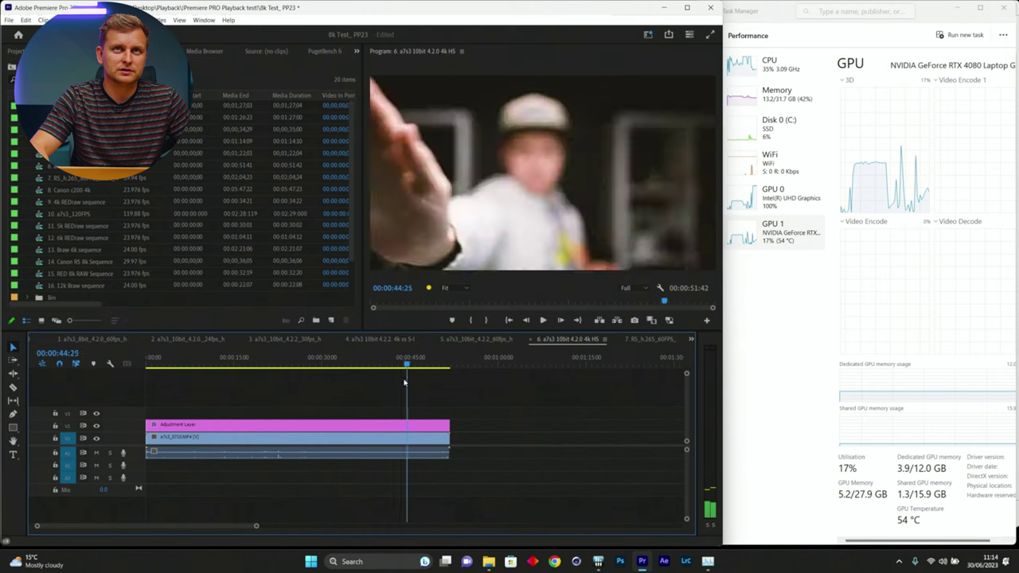
pyautogui.moveTo(293, 391); pyautogui.dragTo(261, 392)
# - Show the Intel GPU graphs, then play sequence 6 and scrub back to about 16 seconds
pyautogui.click(796, 199)
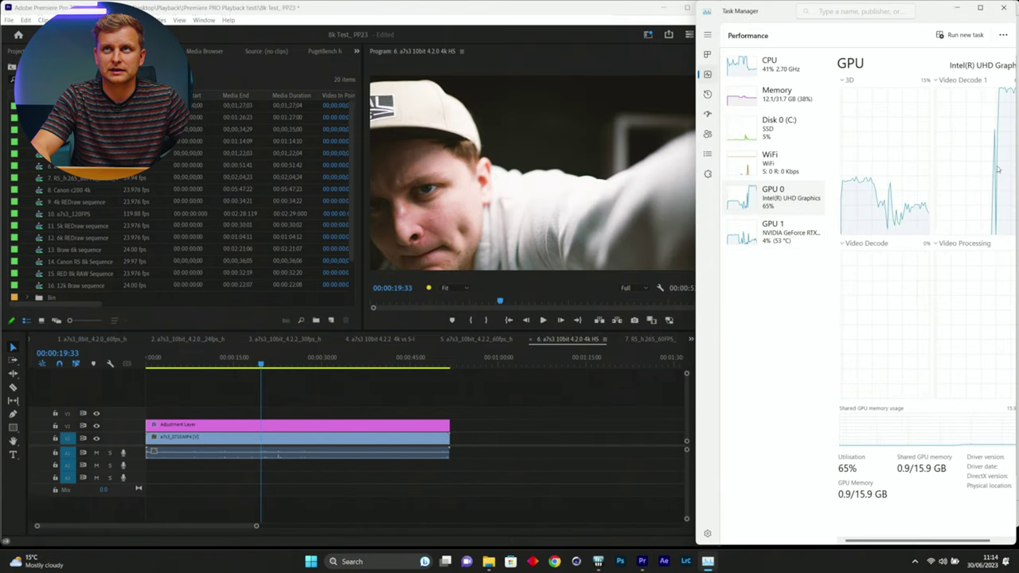
pyautogui.moveTo(283, 364); pyautogui.dragTo(159, 363)
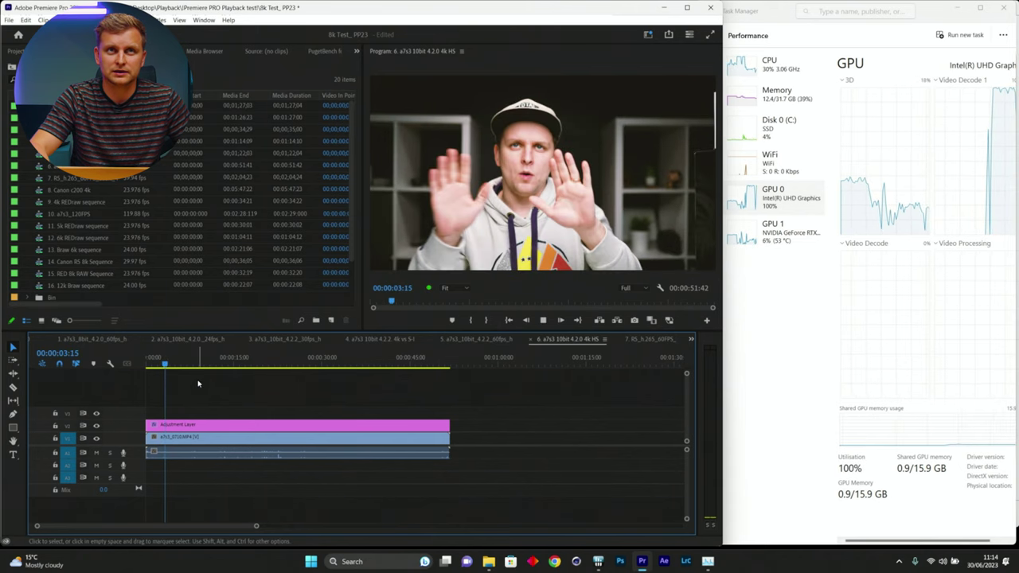
pyautogui.press('space')
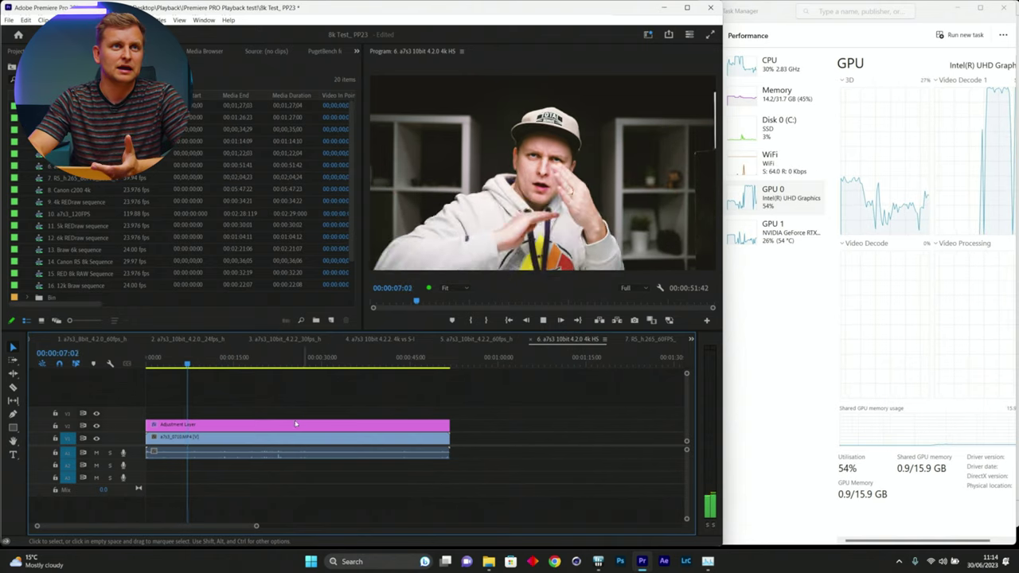
pyautogui.click(405, 363)
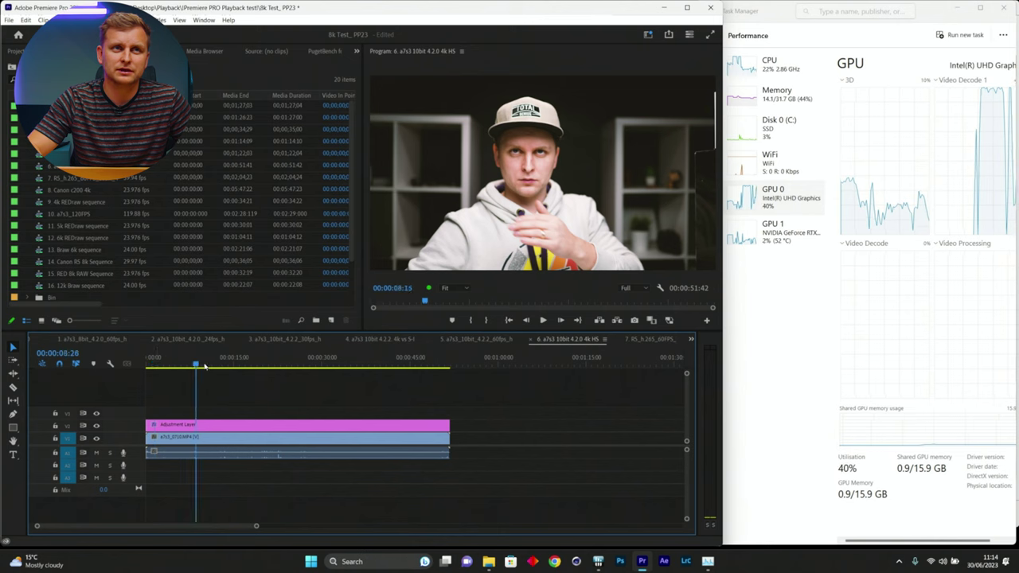
pyautogui.click(280, 363)
pyautogui.moveTo(398, 363); pyautogui.dragTo(183, 363)
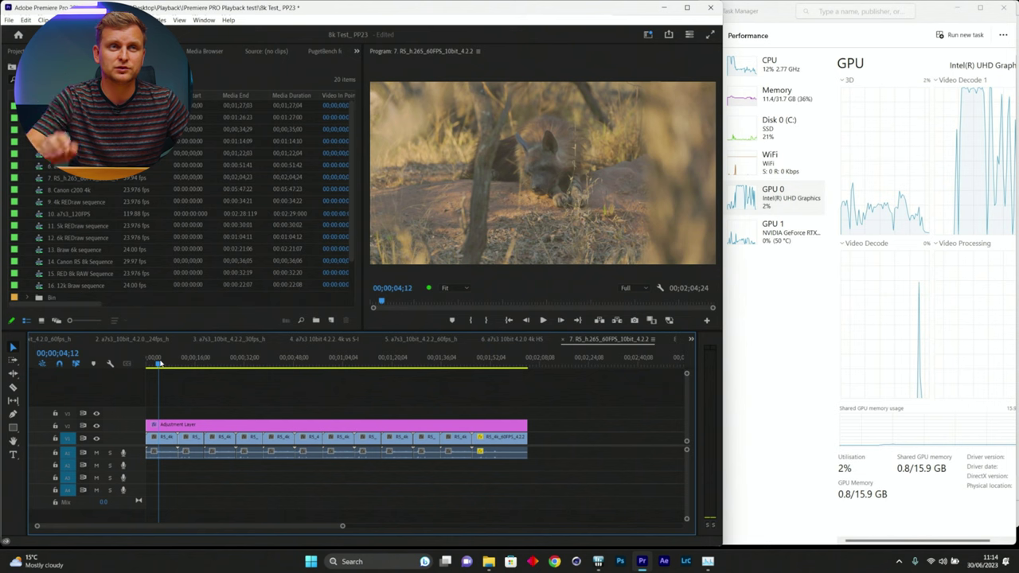
# - Scrub sequence 7, play it from the start, then switch to the Canon c200 4k sequence
pyautogui.moveTo(159, 363); pyautogui.dragTo(464, 394)
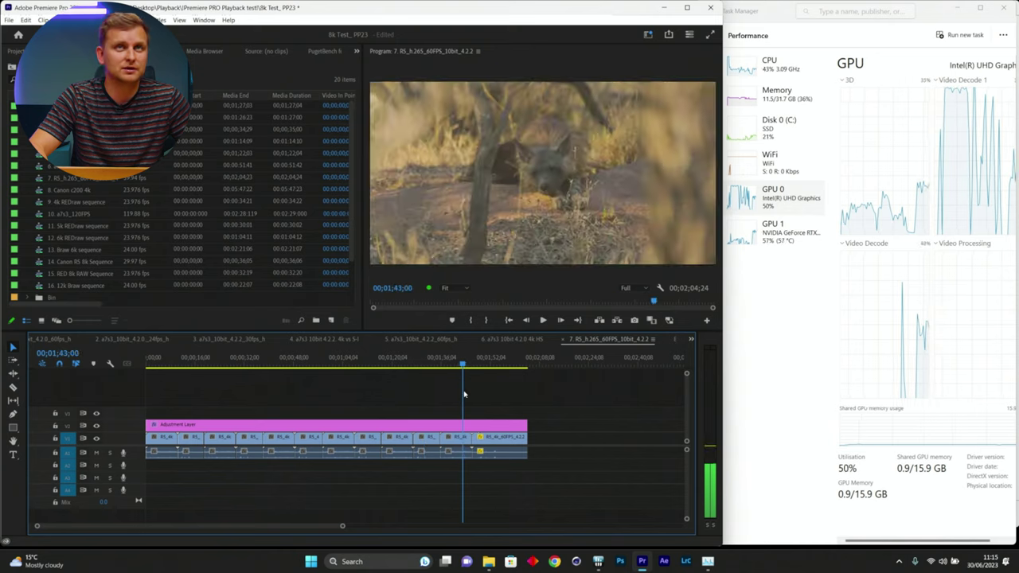
pyautogui.moveTo(376, 396); pyautogui.dragTo(198, 401)
pyautogui.press('Home')
pyautogui.press('space')
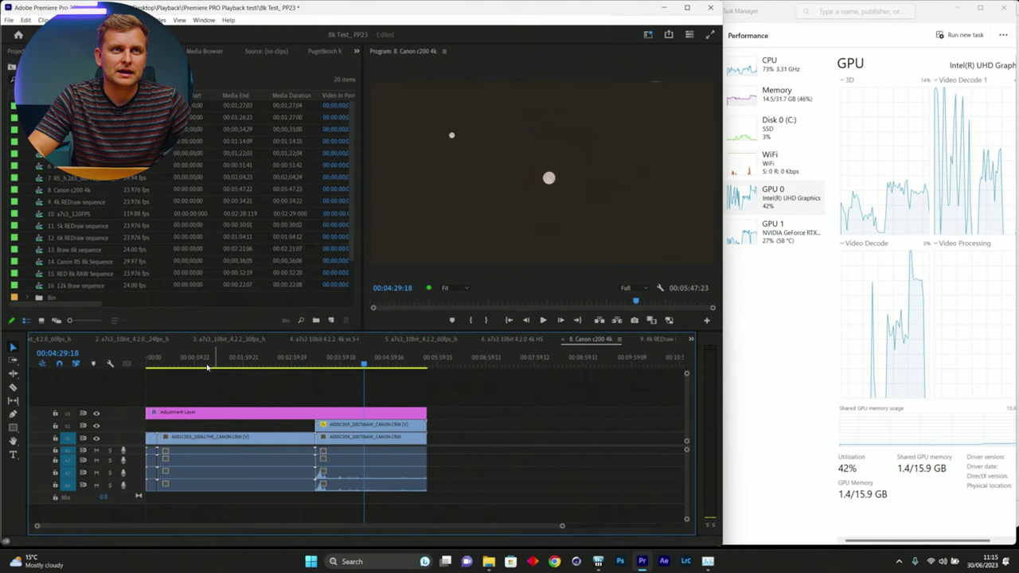
pyautogui.click(180, 362)
# - Scrub the Canon sequence, then confirm Memory preferences: 29 GB for Adobe apps, 3 GB reserved
pyautogui.moveTo(219, 368); pyautogui.dragTo(182, 363)
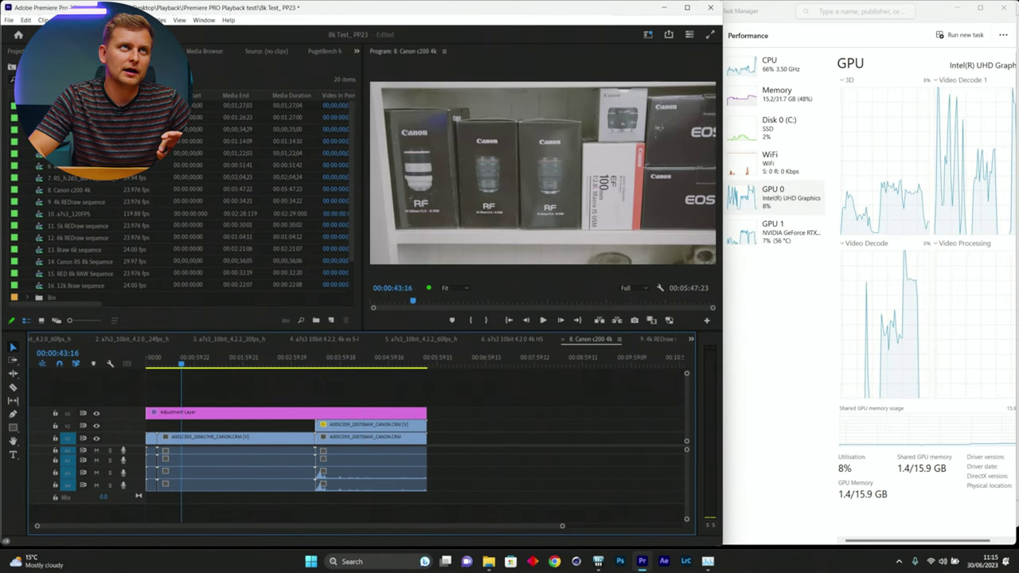
pyautogui.click(26, 20)
pyautogui.moveTo(50, 345)
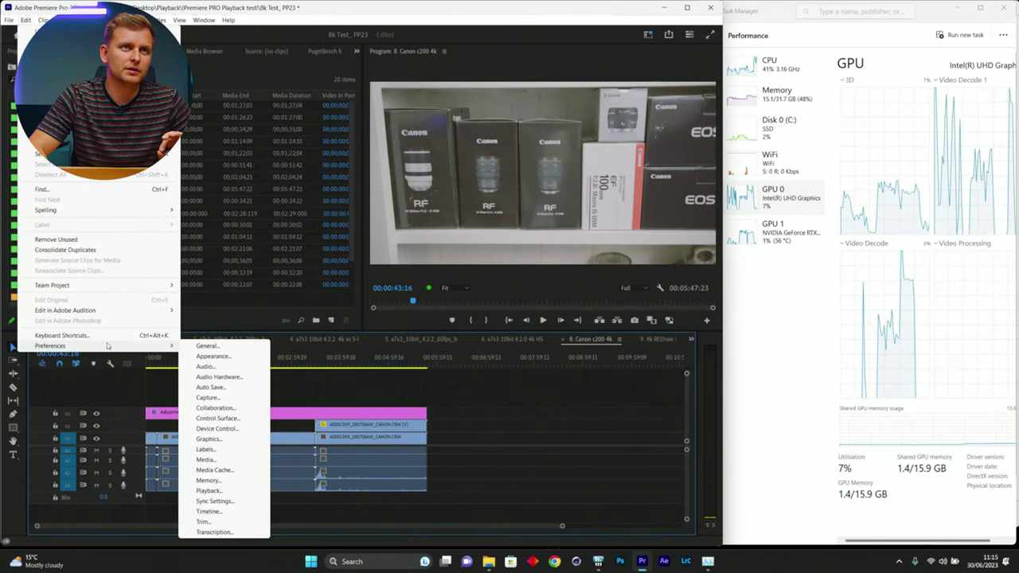
pyautogui.click(208, 481)
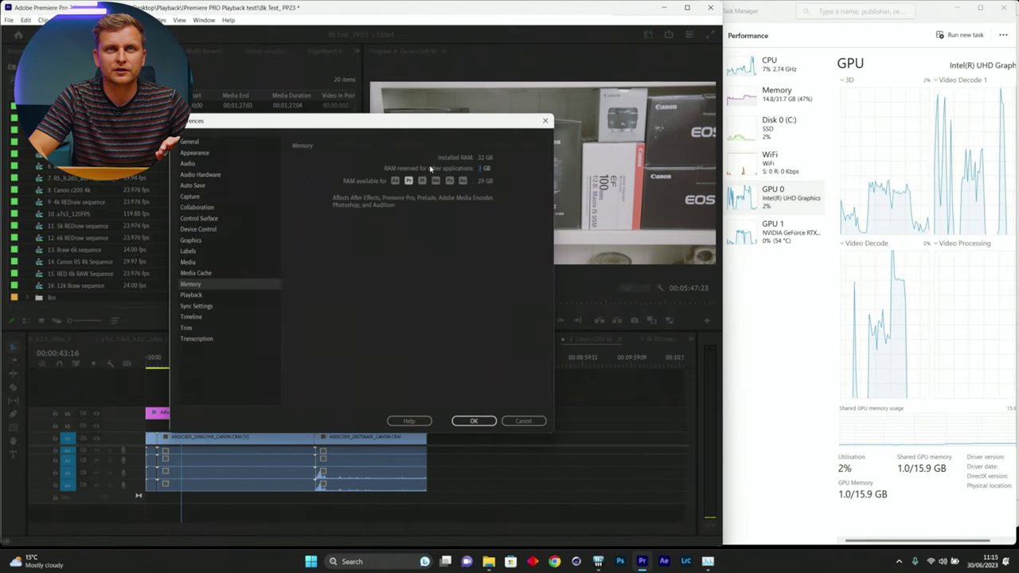
pyautogui.click(475, 421)
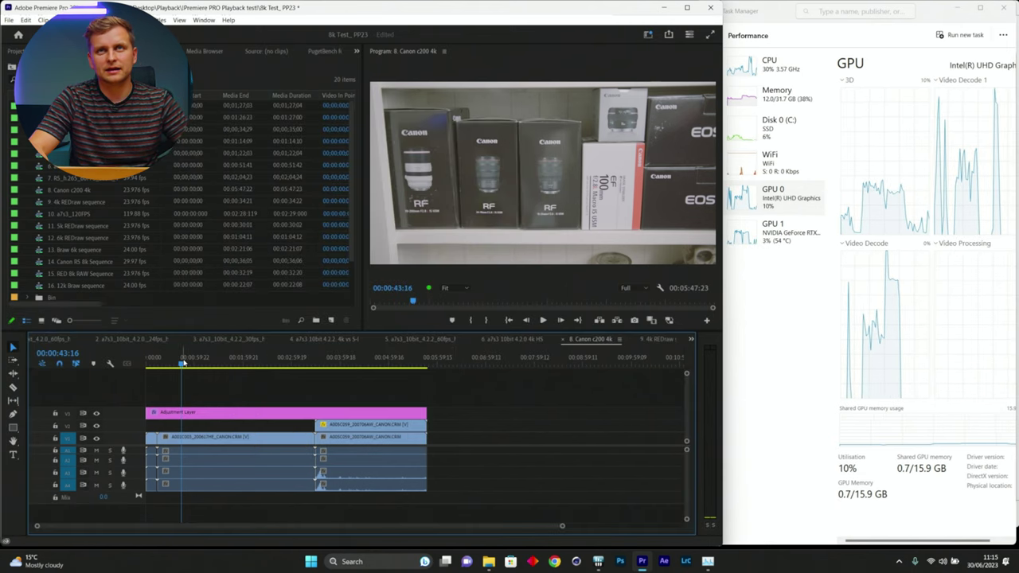
# - Jump the Canon c200 playhead between about 0:32 and 3:07, ending near one minute
pyautogui.click(222, 363)
pyautogui.click(290, 360)
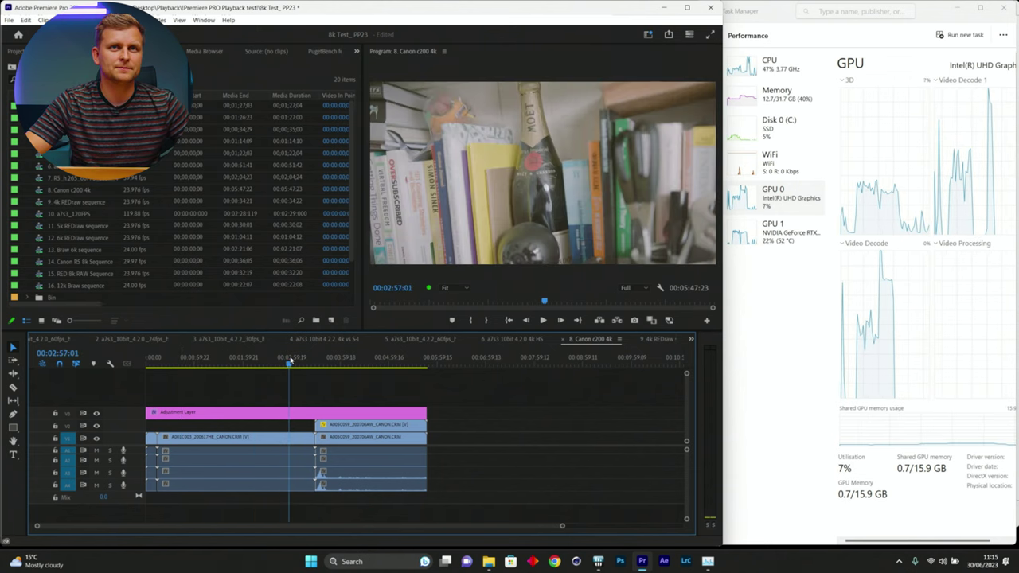
pyautogui.click(248, 362)
pyautogui.click(192, 364)
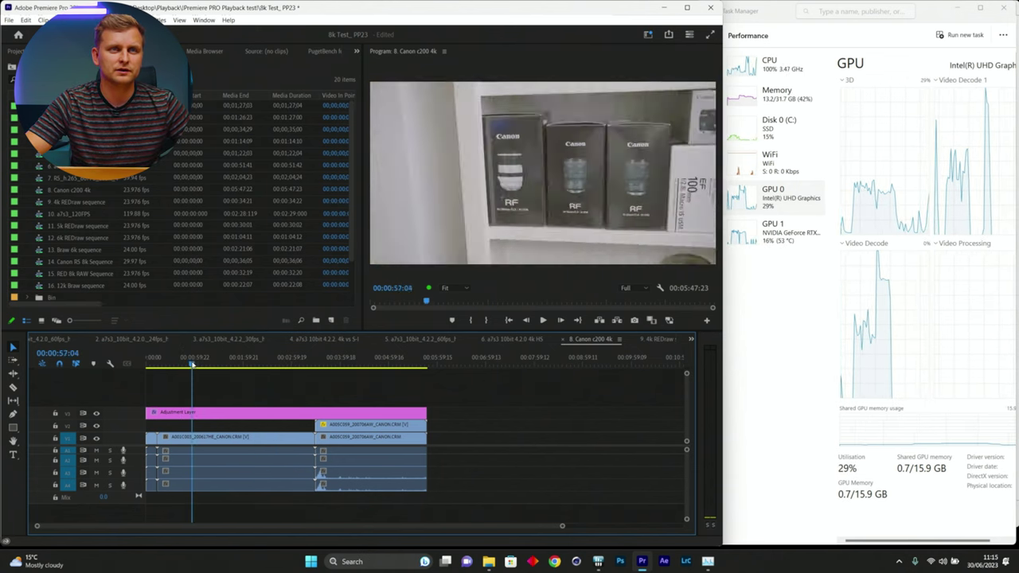
pyautogui.click(229, 363)
pyautogui.click(299, 364)
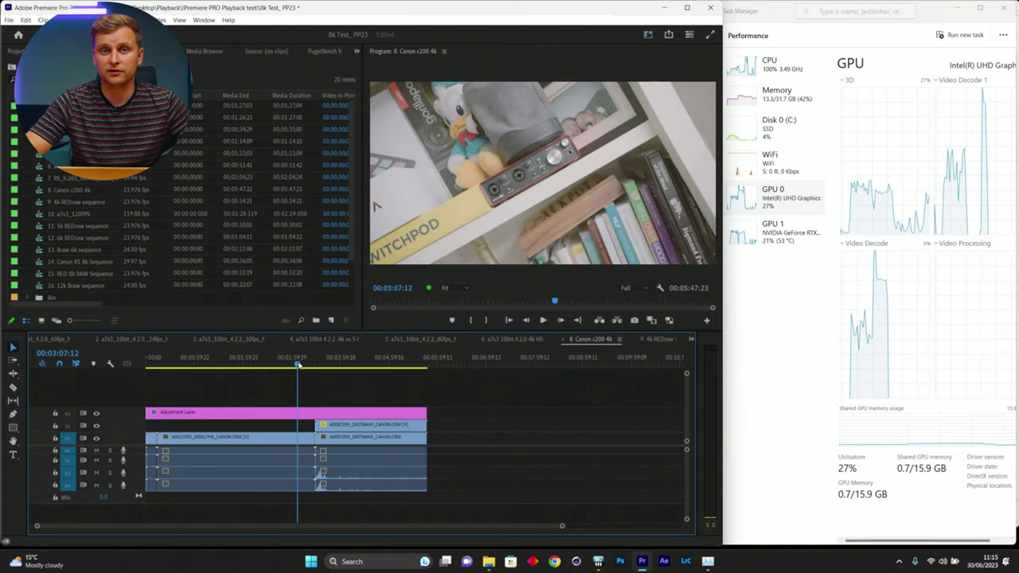
pyautogui.click(207, 364)
pyautogui.moveTo(186, 365)
pyautogui.mouseDown()
pyautogui.moveTo(171, 367)
pyautogui.moveTo(212, 378)
pyautogui.moveTo(187, 378)
pyautogui.mouseUp()
pyautogui.moveTo(248, 376); pyautogui.dragTo(193, 377)
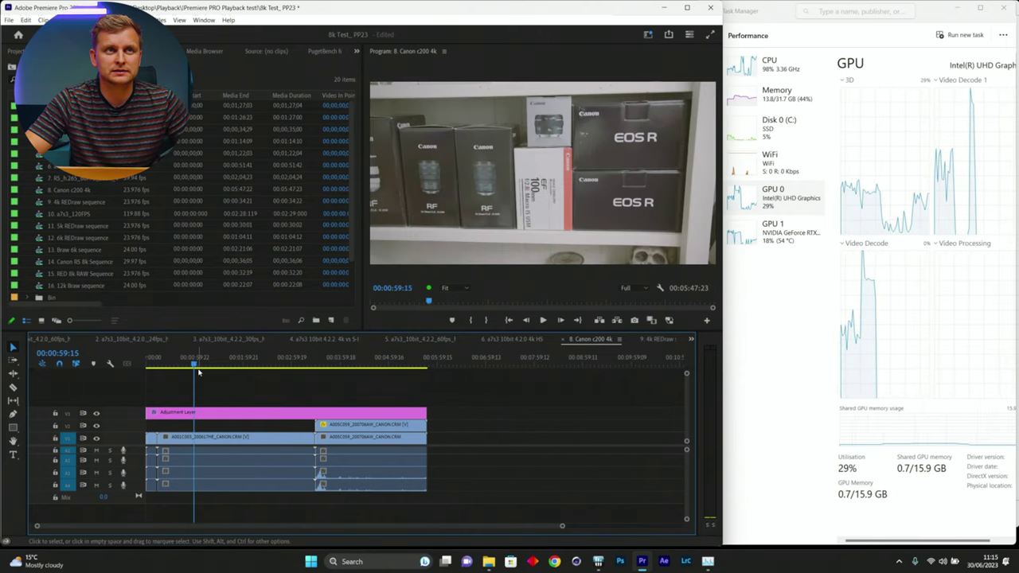
# - Play the Canon sequence, check the dropped-frame count, then stop and scrub to 2:54
pyautogui.press('space')
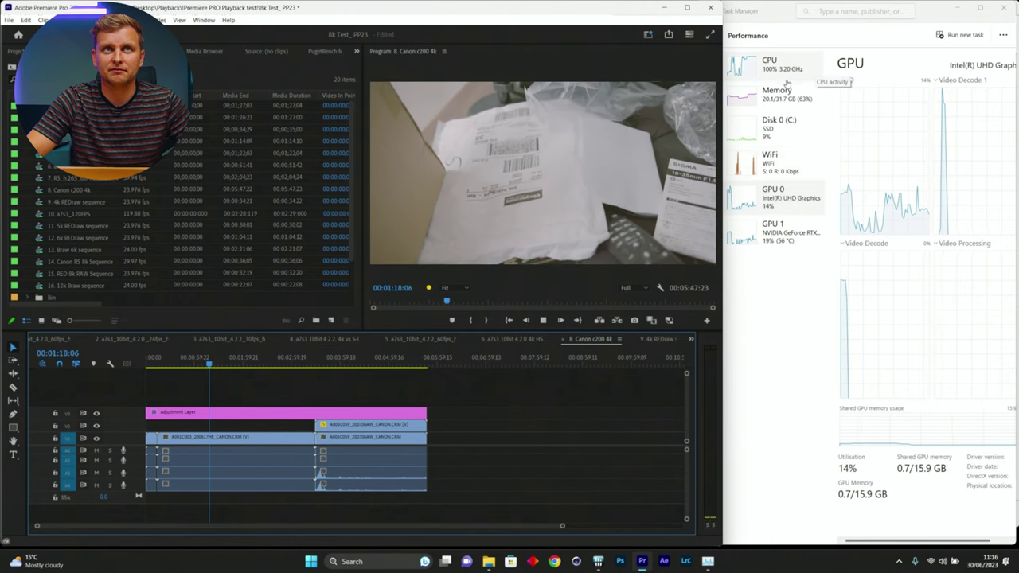
pyautogui.moveTo(430, 293)
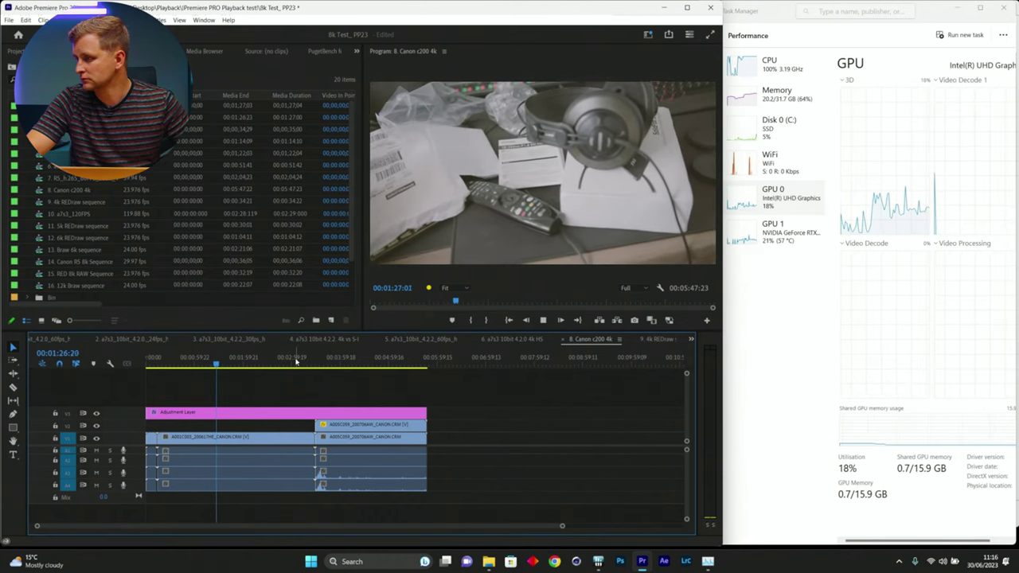
pyautogui.click(265, 363)
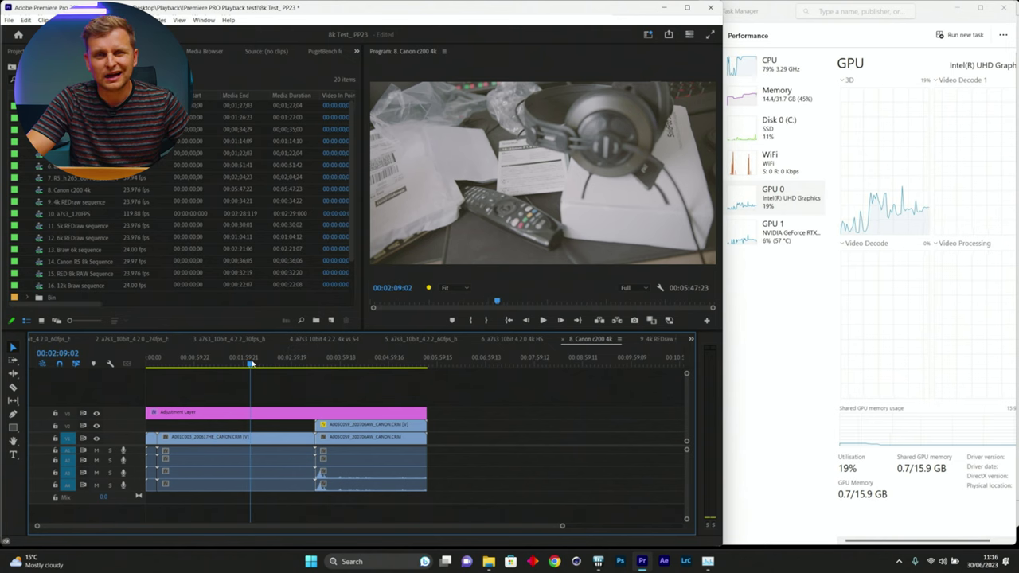
pyautogui.moveTo(251, 363); pyautogui.dragTo(376, 363)
pyautogui.moveTo(309, 366); pyautogui.dragTo(287, 364)
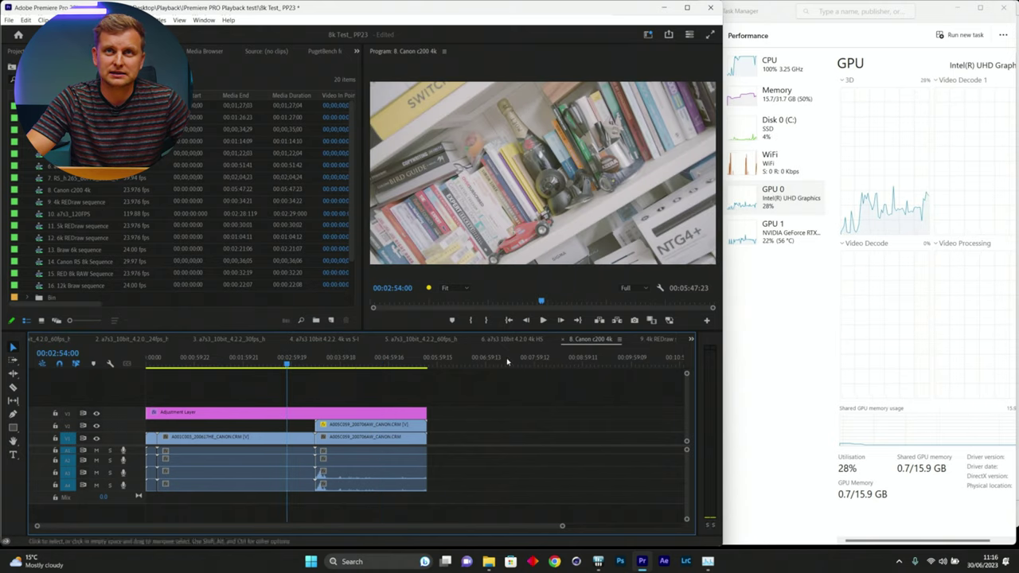
# - Switch to the 9. 4k REDraw sequence, scrub through its shots, and play it from about 7 seconds
pyautogui.click(657, 340)
pyautogui.moveTo(226, 363); pyautogui.dragTo(198, 364)
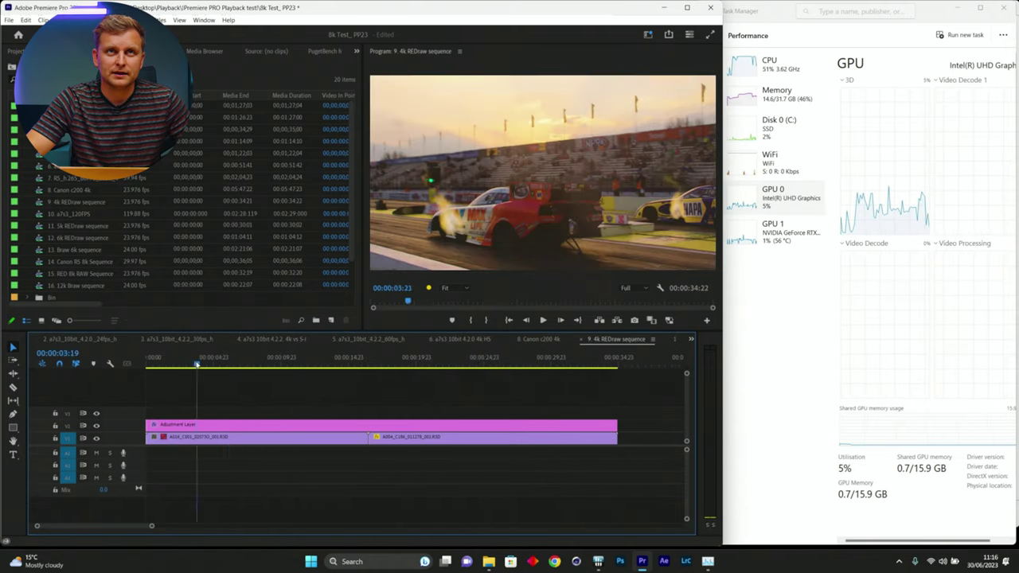
pyautogui.moveTo(260, 365); pyautogui.dragTo(285, 383)
pyautogui.moveTo(199, 386)
pyautogui.mouseDown()
pyautogui.moveTo(316, 384)
pyautogui.moveTo(188, 386)
pyautogui.mouseUp()
pyautogui.moveTo(331, 389); pyautogui.dragTo(414, 387)
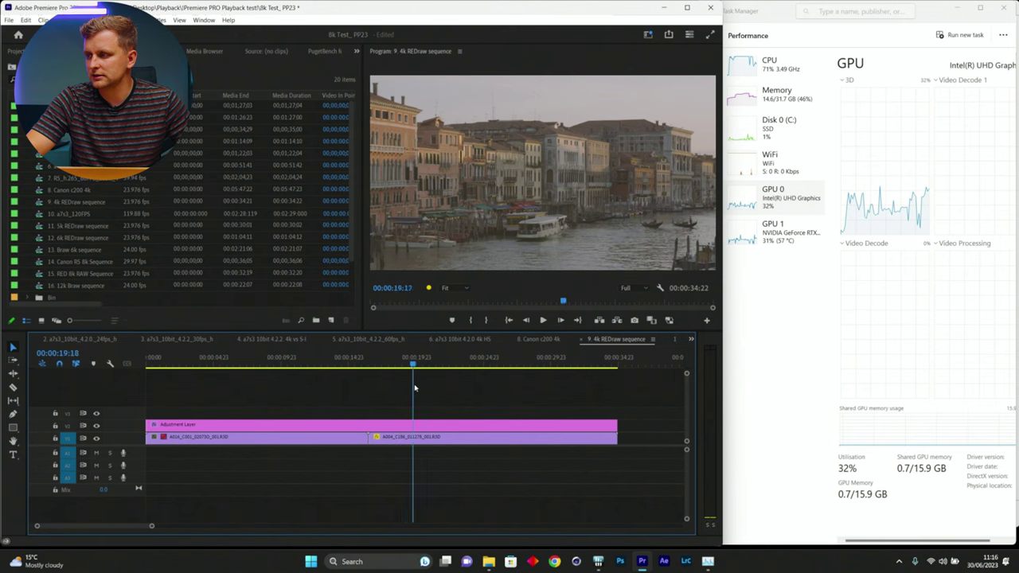
pyautogui.moveTo(291, 395); pyautogui.dragTo(181, 396)
pyautogui.moveTo(324, 391); pyautogui.dragTo(238, 382)
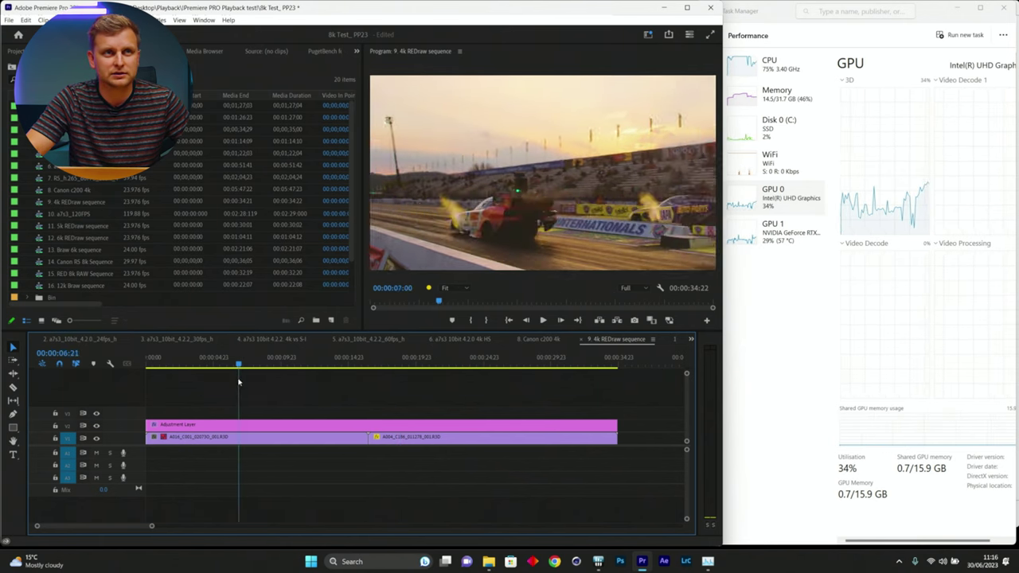
pyautogui.press('space')
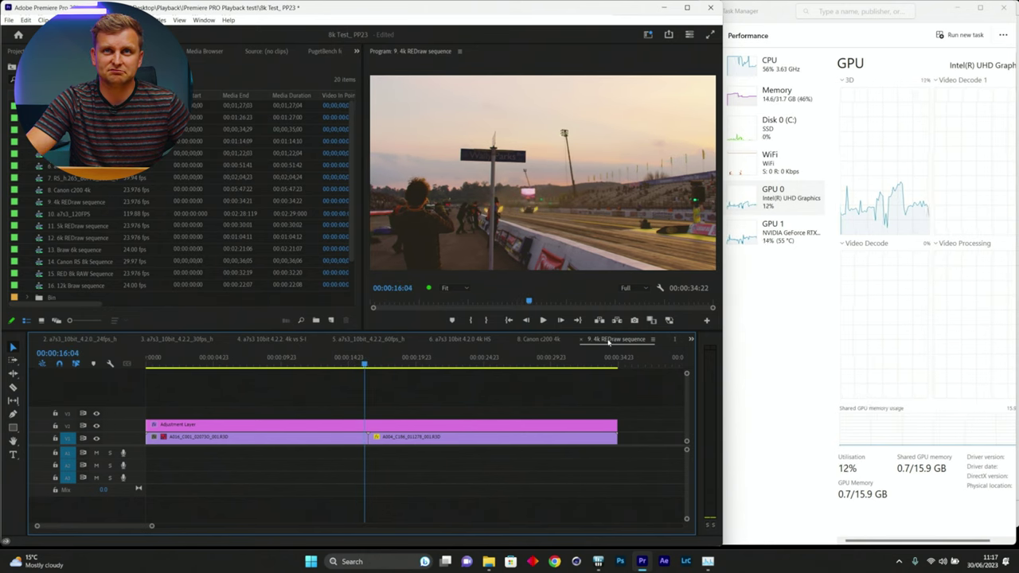
# - Close the REDraw sequence and play 10. a7s3_120FPS from about 25 seconds
pyautogui.click(580, 340)
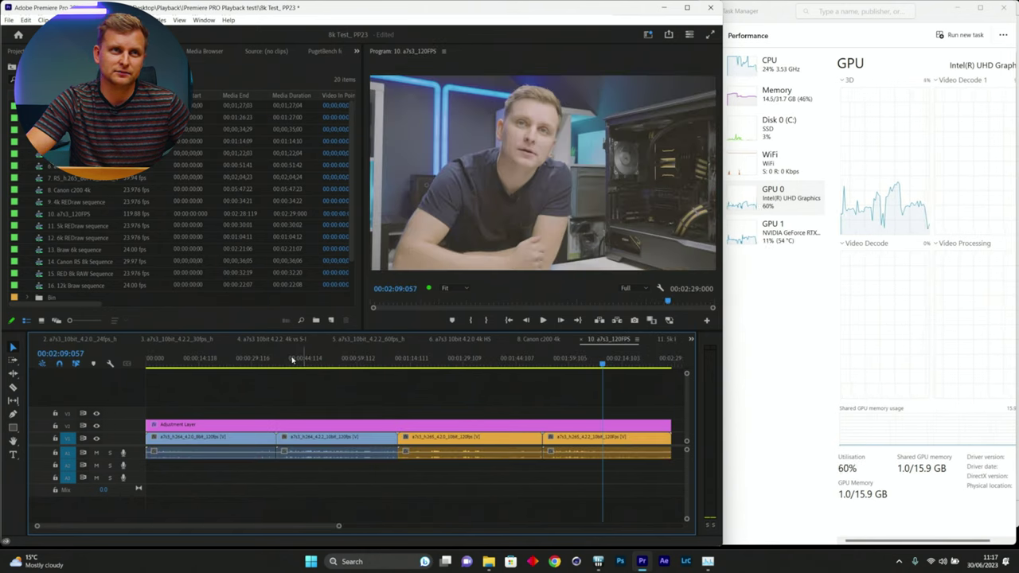
pyautogui.moveTo(181, 359); pyautogui.dragTo(223, 359)
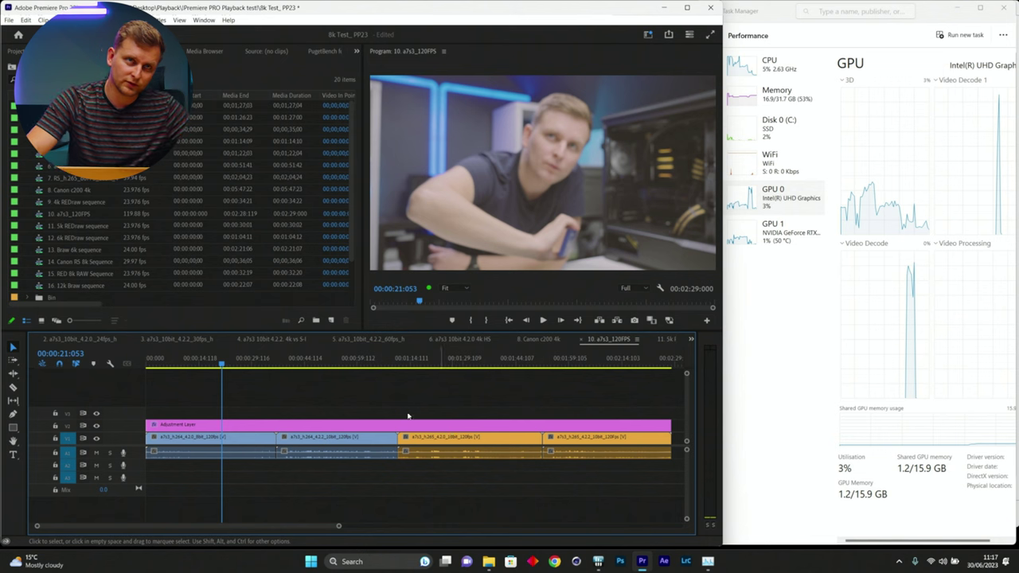
pyautogui.click(243, 360)
pyautogui.moveTo(243, 360); pyautogui.dragTo(189, 382)
pyautogui.press('space')
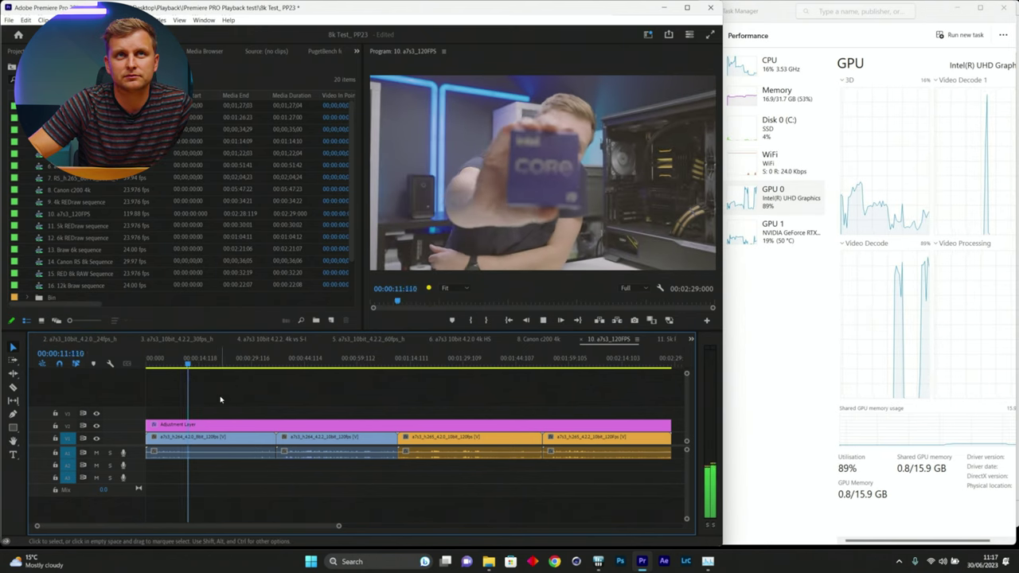
# - Replay the a7s3 sequence from 46 seconds to about 1:02, then return to 48 seconds
pyautogui.click(298, 363)
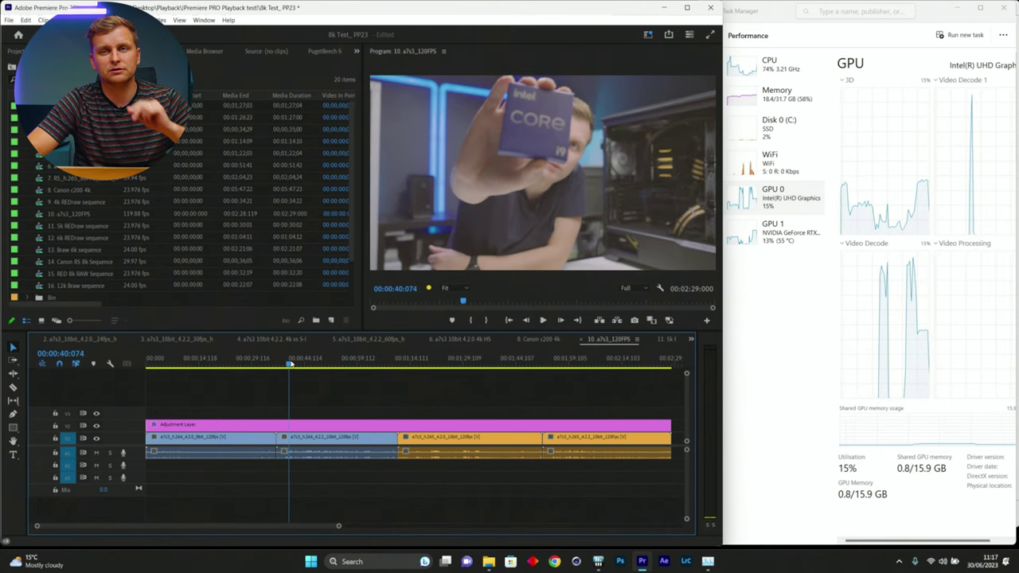
pyautogui.click(346, 359)
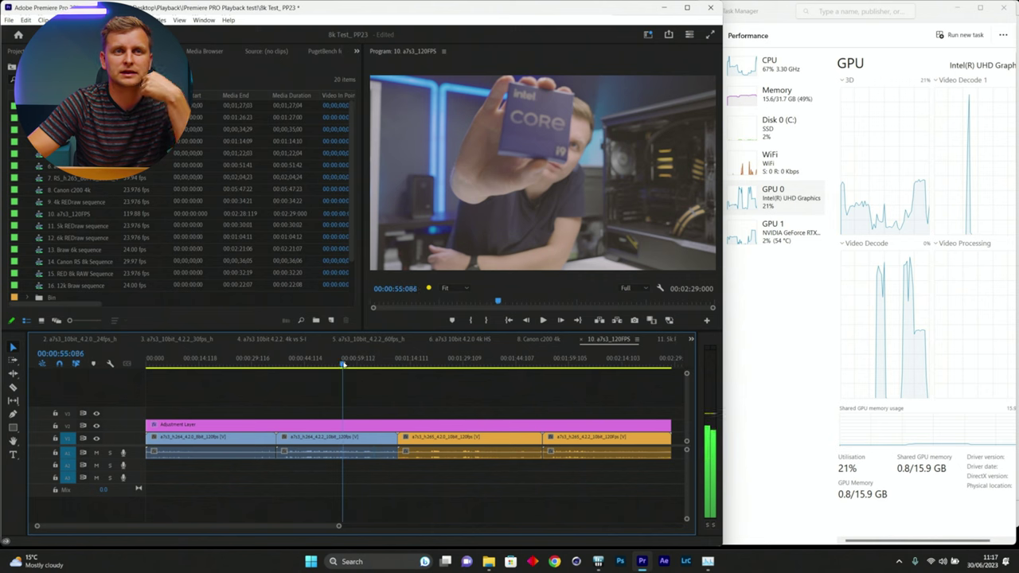
pyautogui.click(337, 363)
pyautogui.moveTo(305, 368)
pyautogui.mouseDown()
pyautogui.moveTo(343, 368)
pyautogui.moveTo(311, 371)
pyautogui.mouseUp()
pyautogui.press('space')
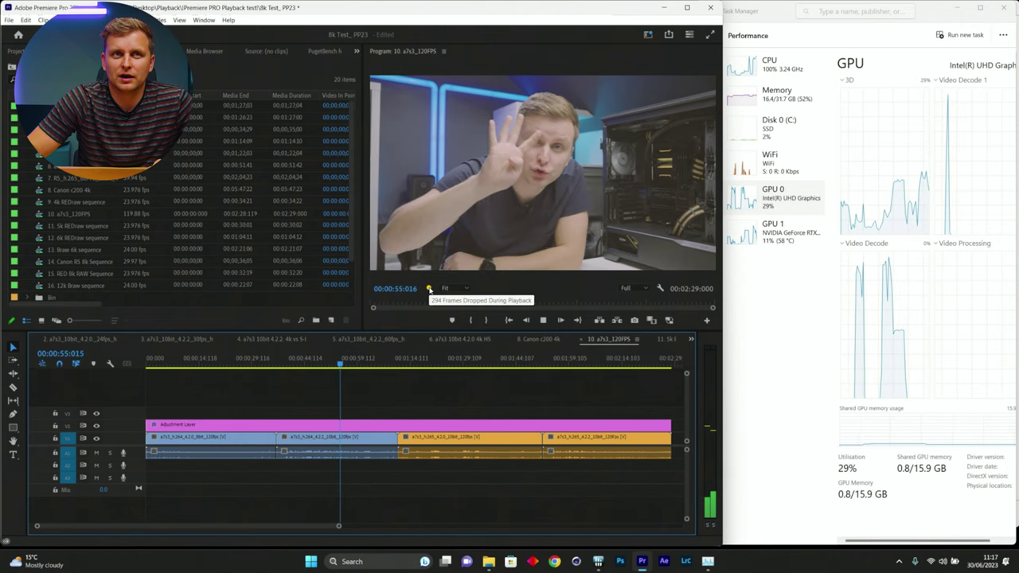
pyautogui.click(368, 365)
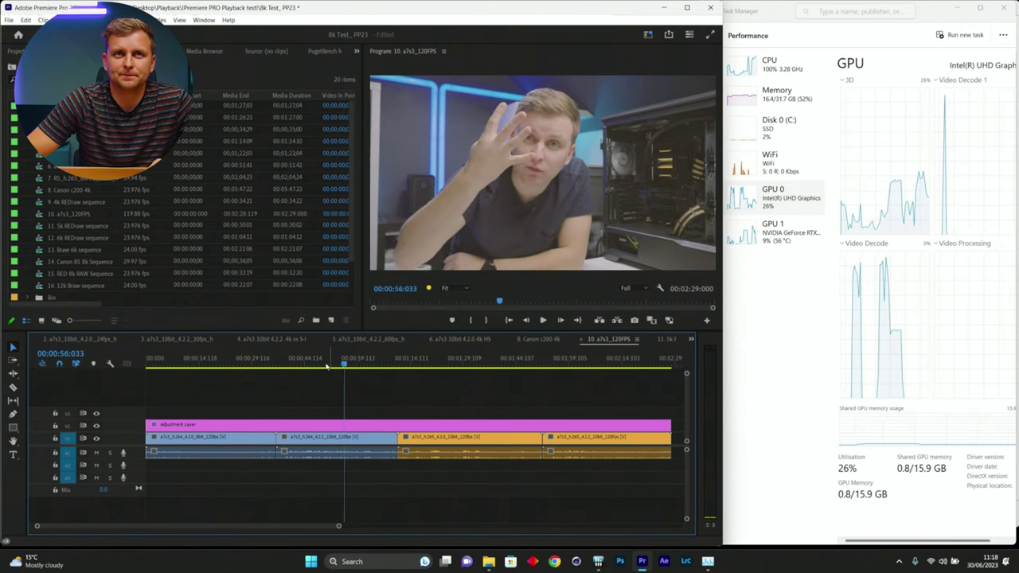
pyautogui.moveTo(326, 366); pyautogui.dragTo(316, 366)
# - Lower playback resolution to 1/4 and play from about 40 seconds with a brief pause
pyautogui.click(634, 291)
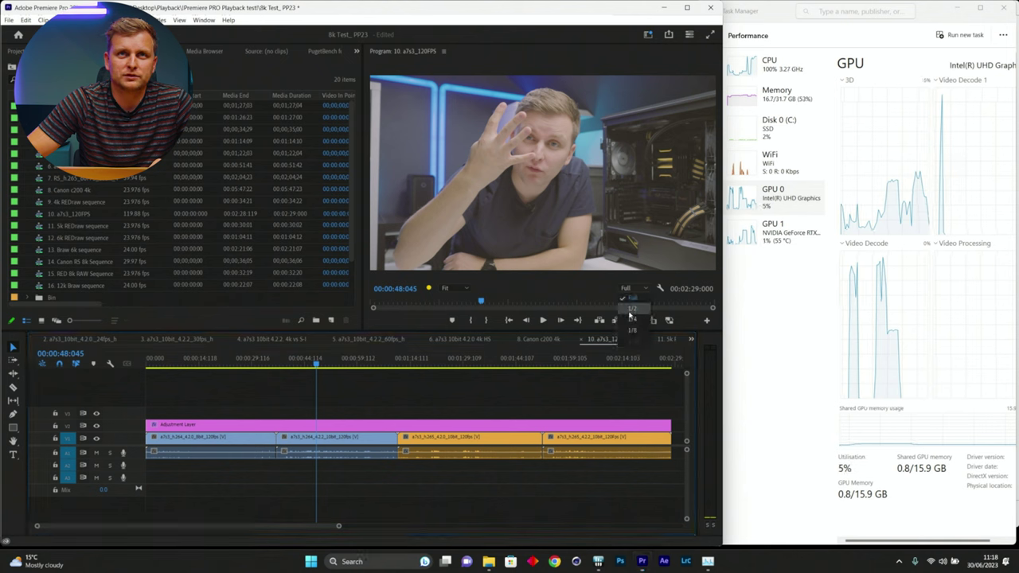
pyautogui.click(631, 318)
pyautogui.moveTo(307, 364); pyautogui.dragTo(290, 365)
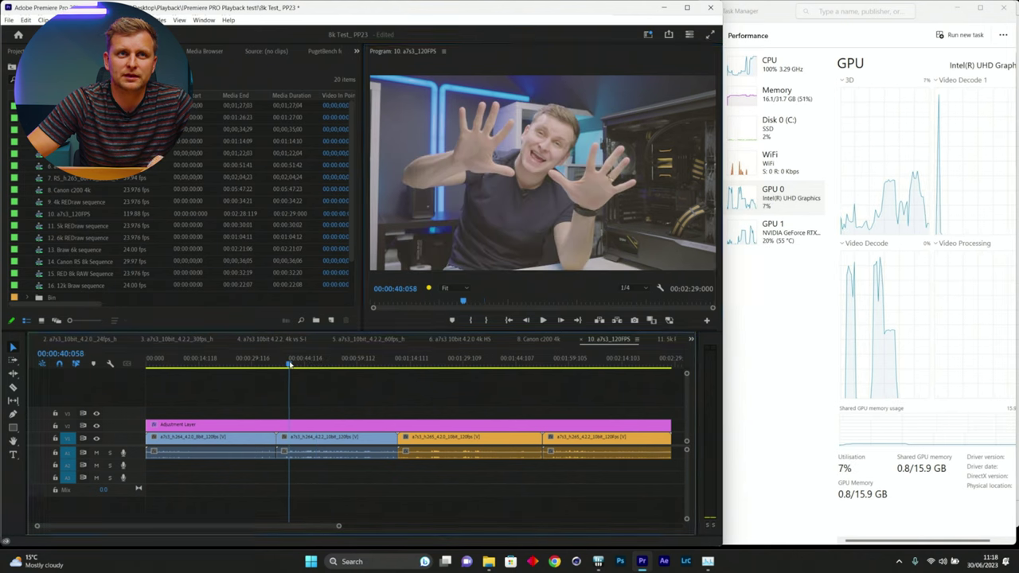
pyautogui.press('space')
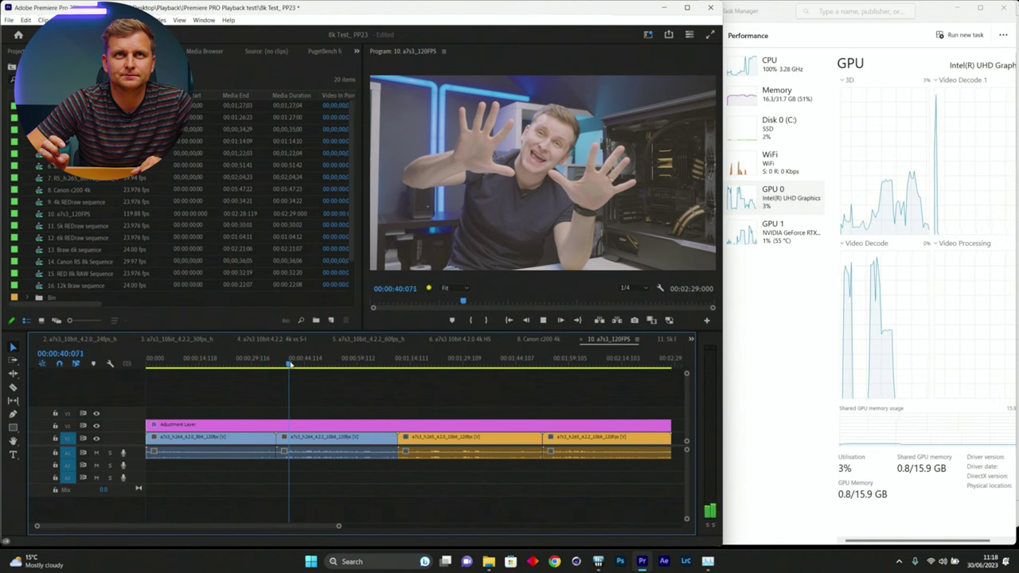
pyautogui.press('space')
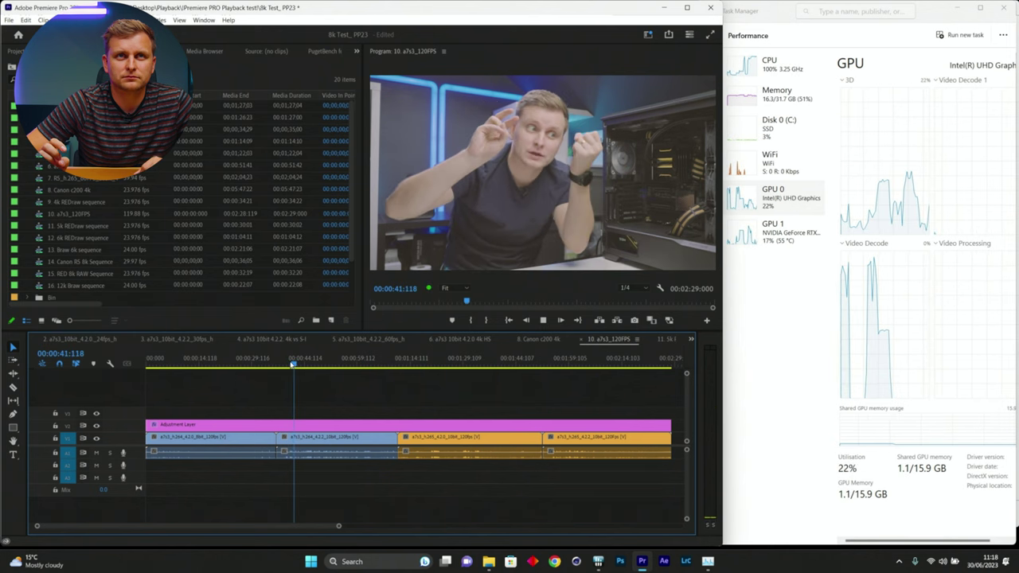
pyautogui.press('space')
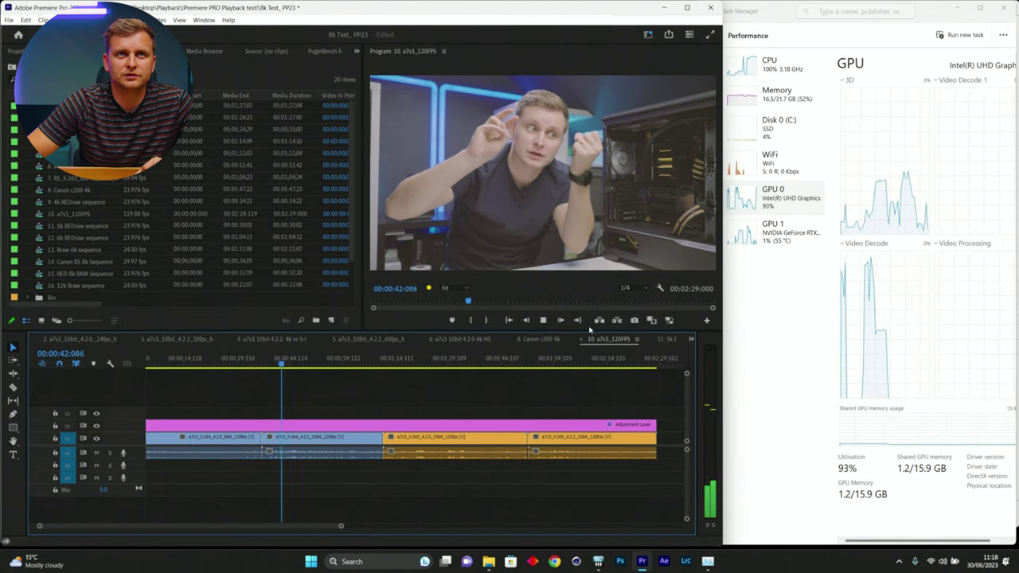
# - At Full resolution, play from 00:01:16 toward 00:02:01 while watching the RTX 4080 GPU graphs
pyautogui.click(630, 288)
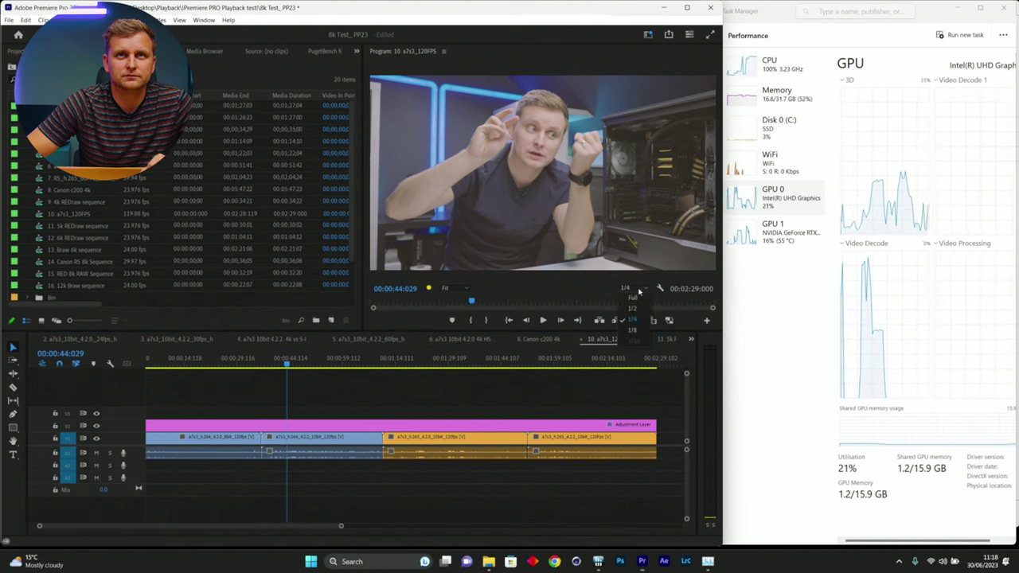
pyautogui.click(635, 300)
pyautogui.moveTo(418, 360); pyautogui.dragTo(494, 360)
pyautogui.click(772, 231)
pyautogui.moveTo(721, 239); pyautogui.dragTo(694, 239)
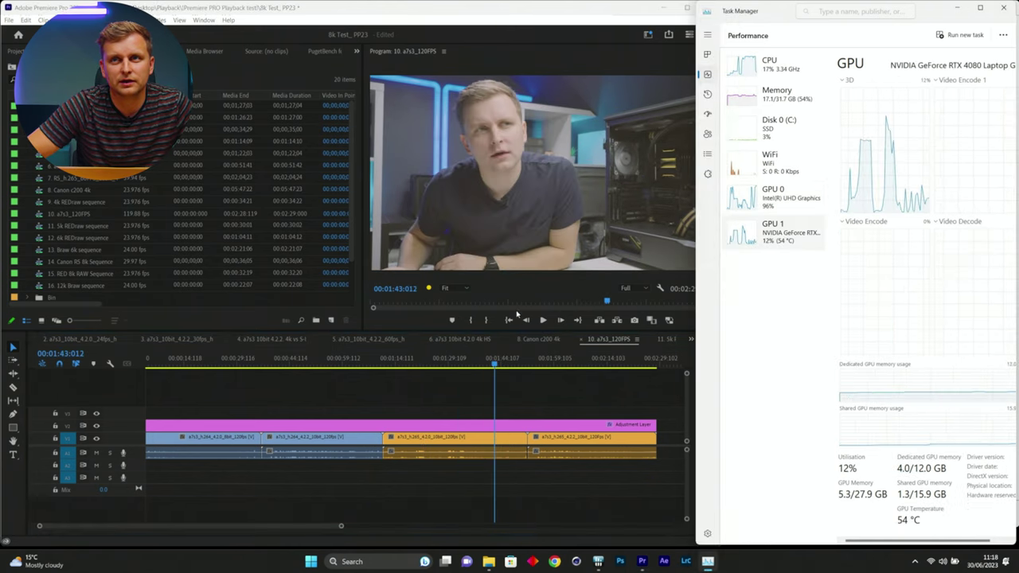
pyautogui.moveTo(447, 360)
pyautogui.mouseDown()
pyautogui.moveTo(402, 364)
pyautogui.moveTo(472, 365)
pyautogui.moveTo(433, 365)
pyautogui.mouseUp()
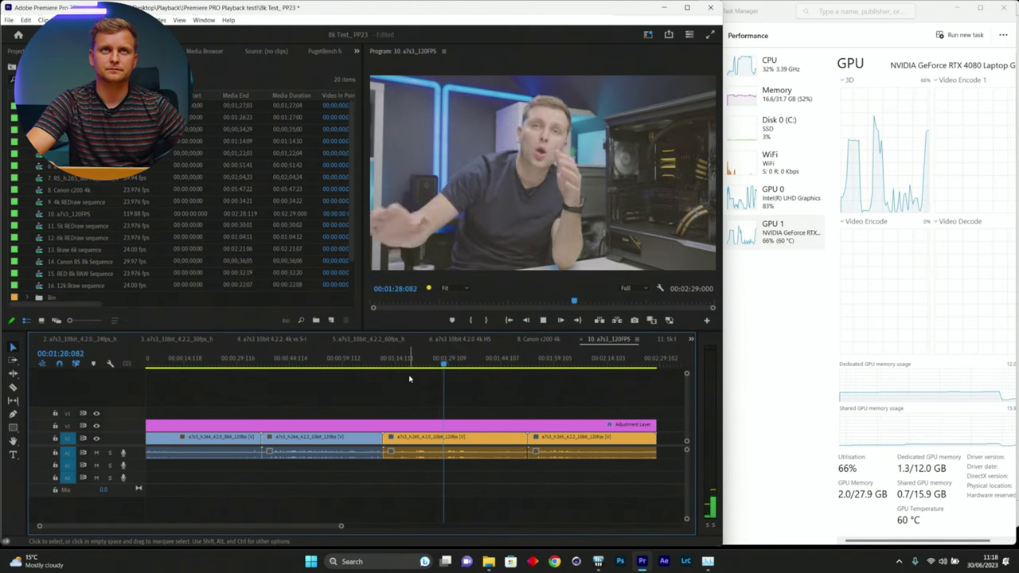
pyautogui.click(507, 363)
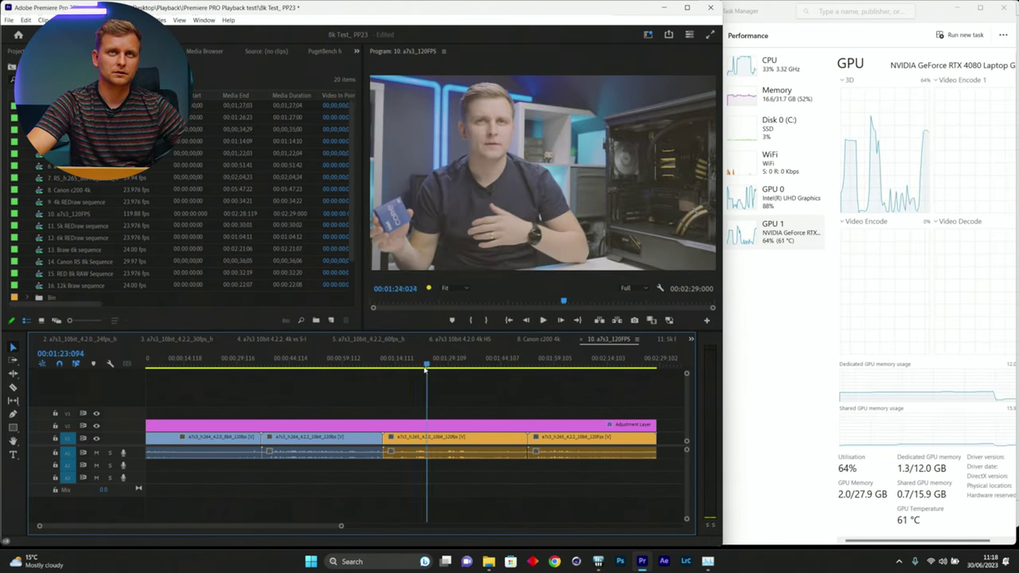
pyautogui.moveTo(426, 368); pyautogui.dragTo(505, 365)
# - Briefly view 11. 5k REDraw, then open 12. 6k REDraw with the playhead near its start
pyautogui.click(667, 339)
pyautogui.moveTo(183, 364); pyautogui.dragTo(186, 366)
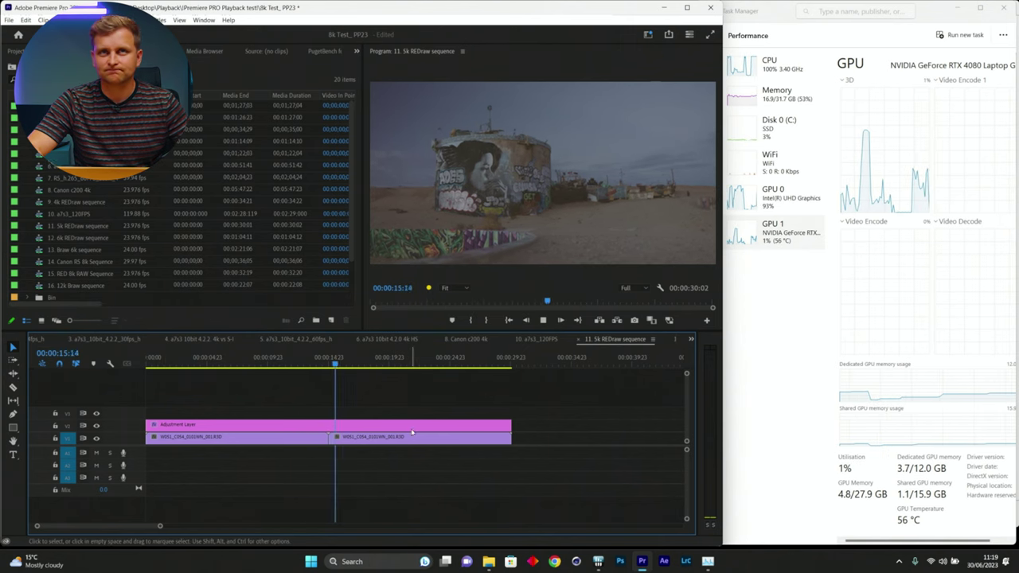
pyautogui.click(673, 342)
pyautogui.click(170, 359)
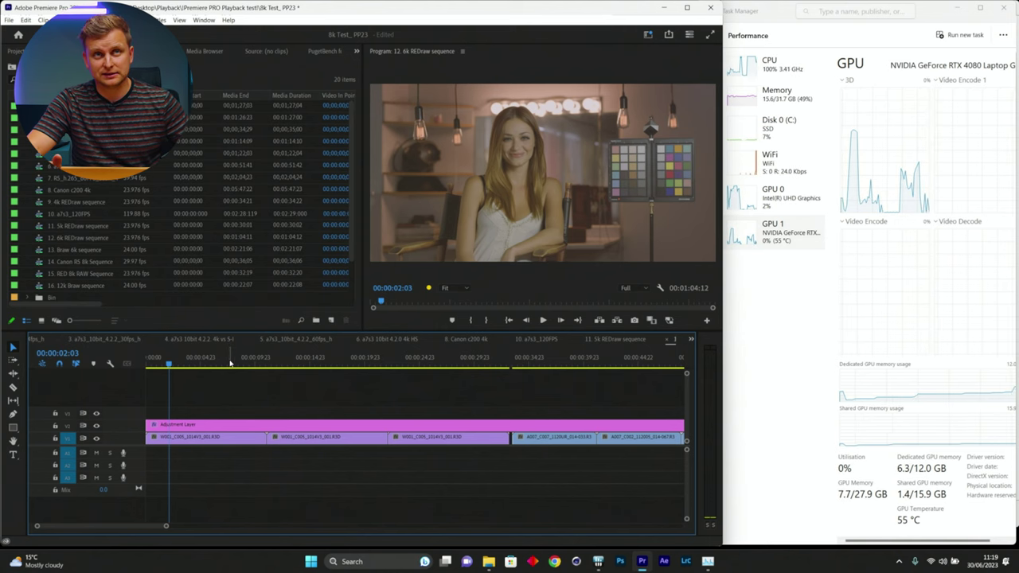
# - Play the 6k REDraw sequence briefly, then scrub back to about 00:00:04 and forward
pyautogui.press('space')
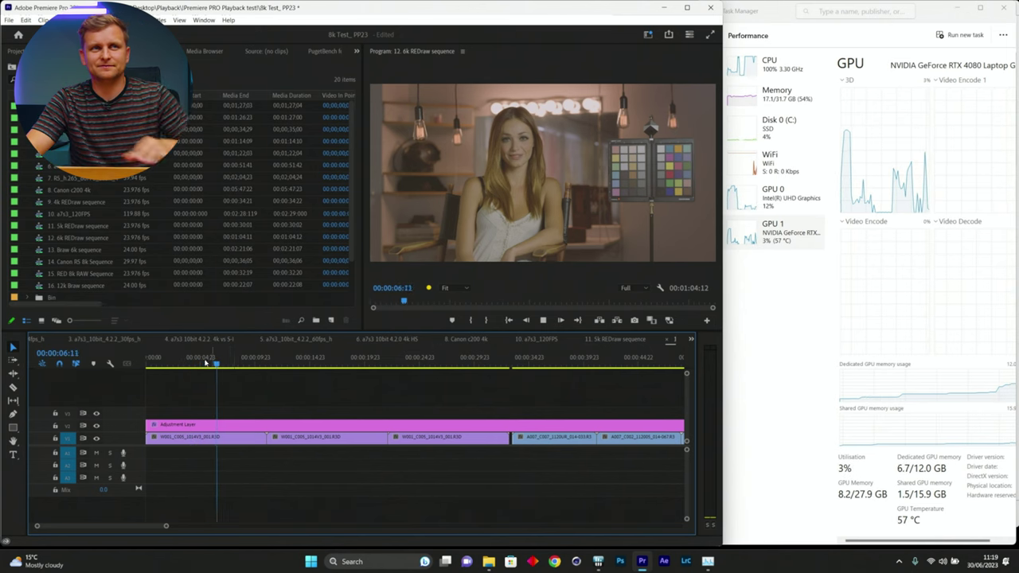
pyautogui.press('space')
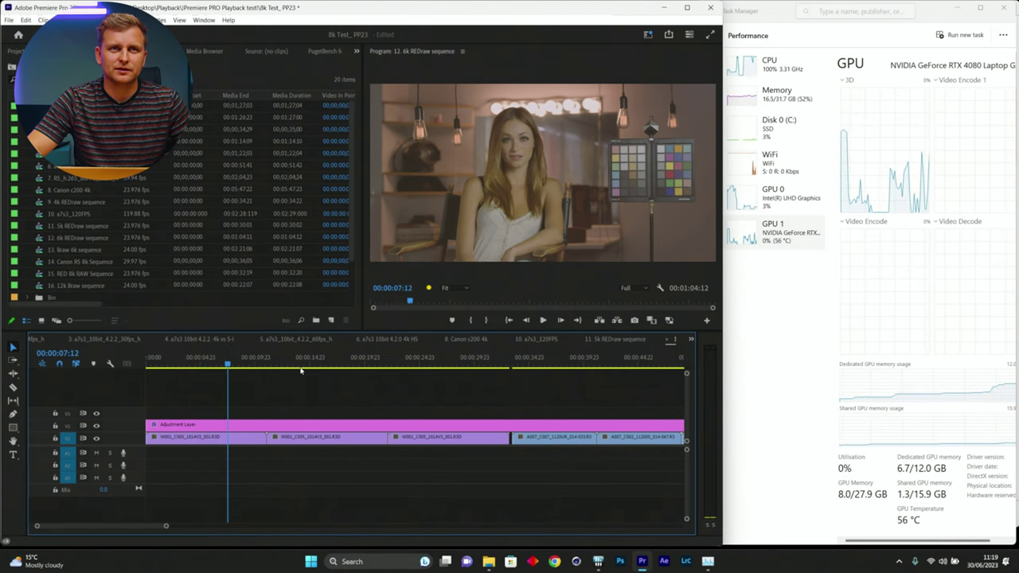
pyautogui.moveTo(371, 364); pyautogui.dragTo(193, 364)
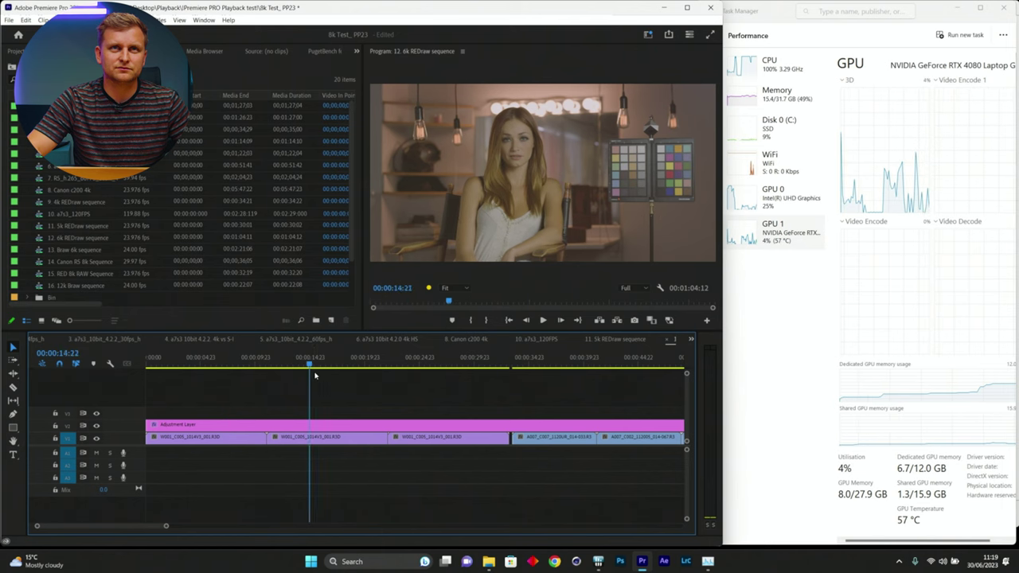
pyautogui.moveTo(314, 375); pyautogui.dragTo(268, 377)
# - Set playback resolution to Full and play from 00:00:34:23
pyautogui.click(629, 288)
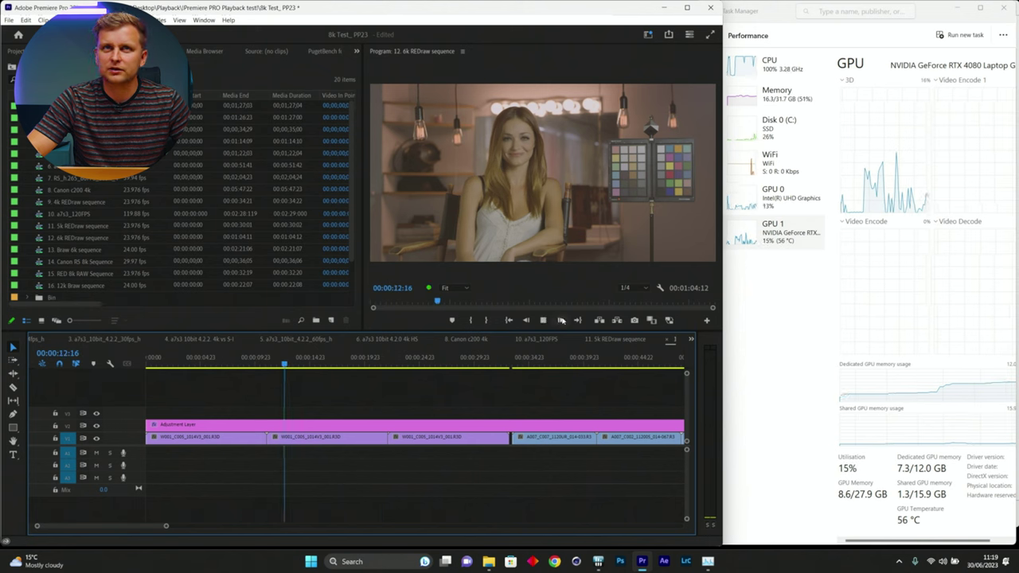
pyautogui.click(645, 288)
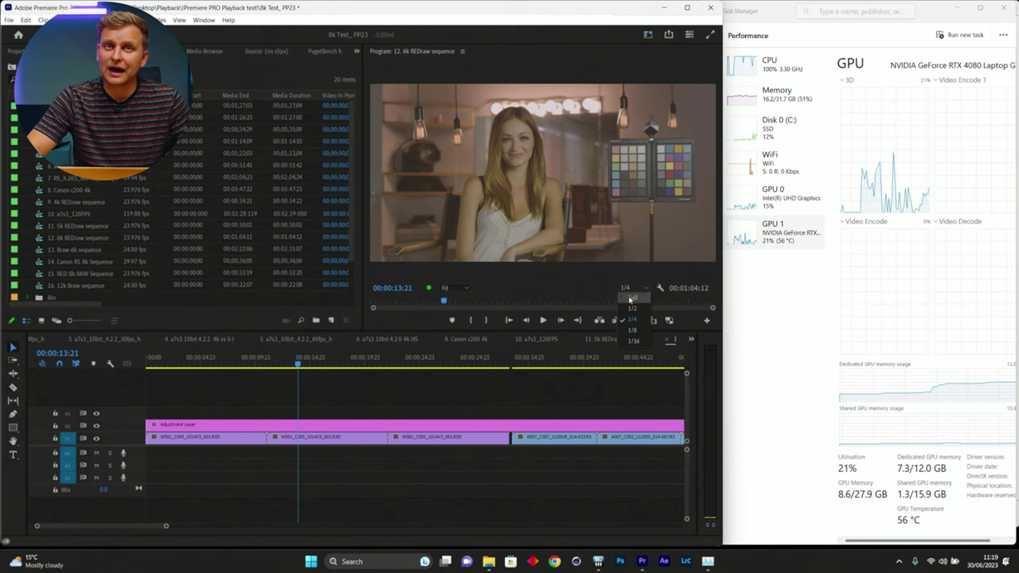
pyautogui.click(630, 298)
pyautogui.click(530, 362)
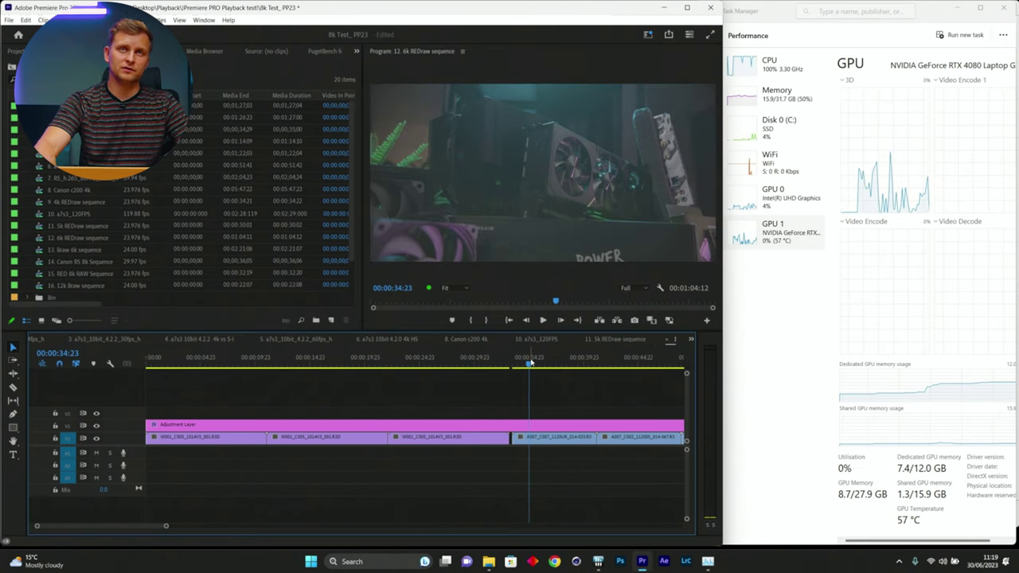
pyautogui.press('space')
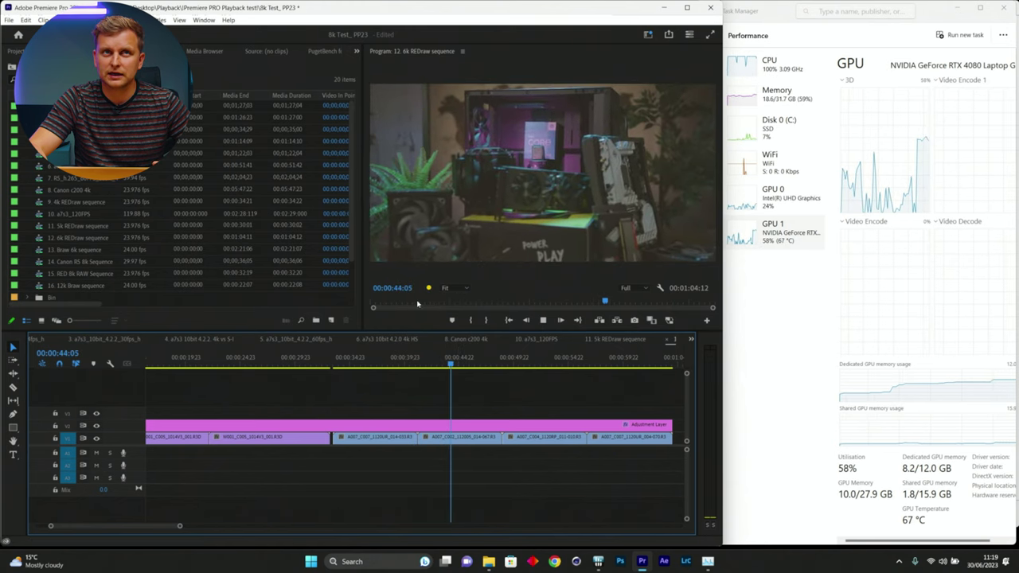
pyautogui.moveTo(429, 290)
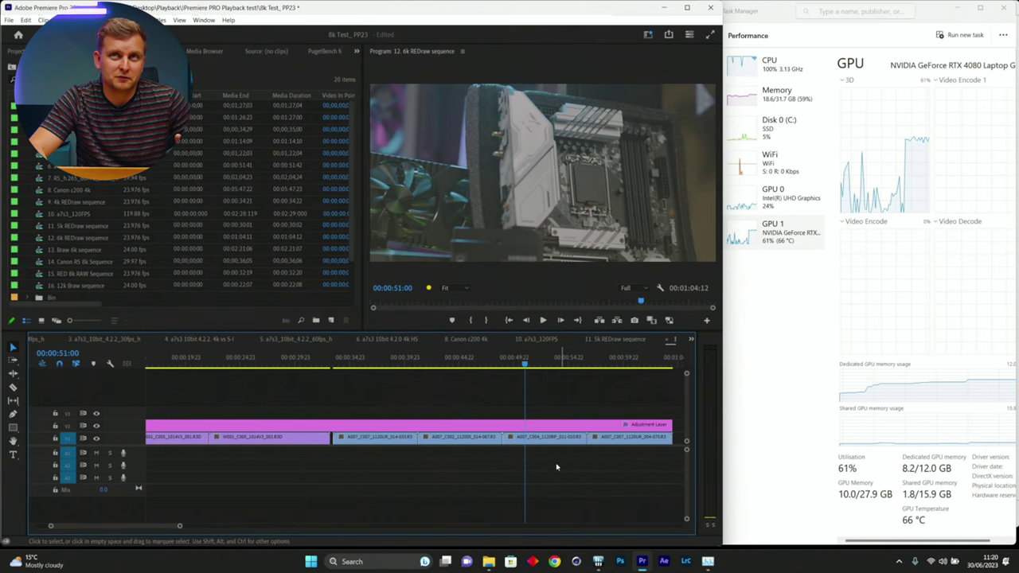
# - Glance at 16. 12k Braw, then play 13. Braw 6k from the start and scrub toward 00:00:39
pyautogui.click(660, 344)
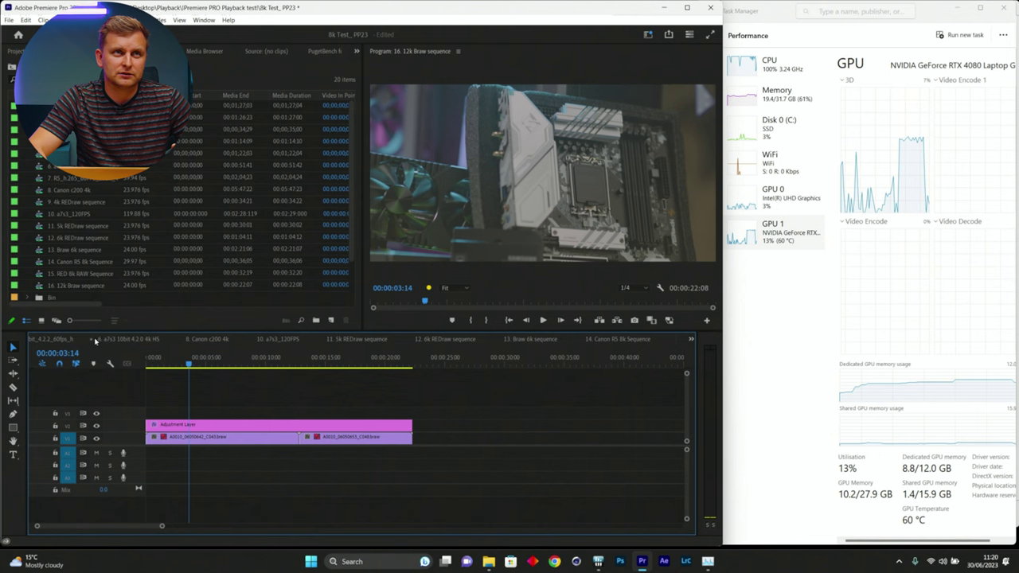
pyautogui.scroll(3, 95, 341)
pyautogui.moveTo(262, 363)
pyautogui.mouseDown()
pyautogui.moveTo(201, 371)
pyautogui.moveTo(353, 371)
pyautogui.moveTo(243, 386)
pyautogui.moveTo(326, 390)
pyautogui.moveTo(244, 370)
pyautogui.mouseUp()
pyautogui.press('space')
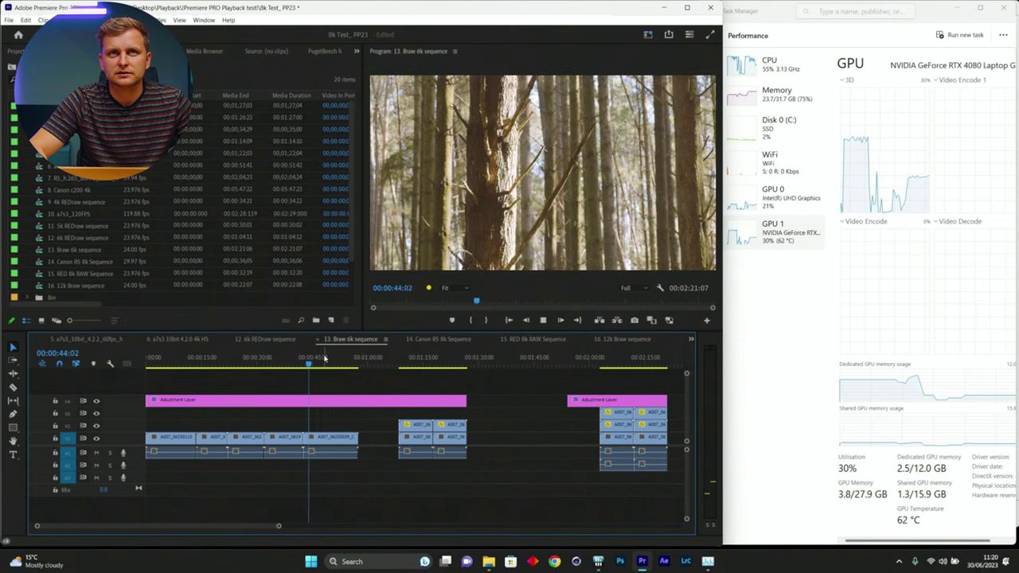
pyautogui.moveTo(358, 362); pyautogui.dragTo(420, 365)
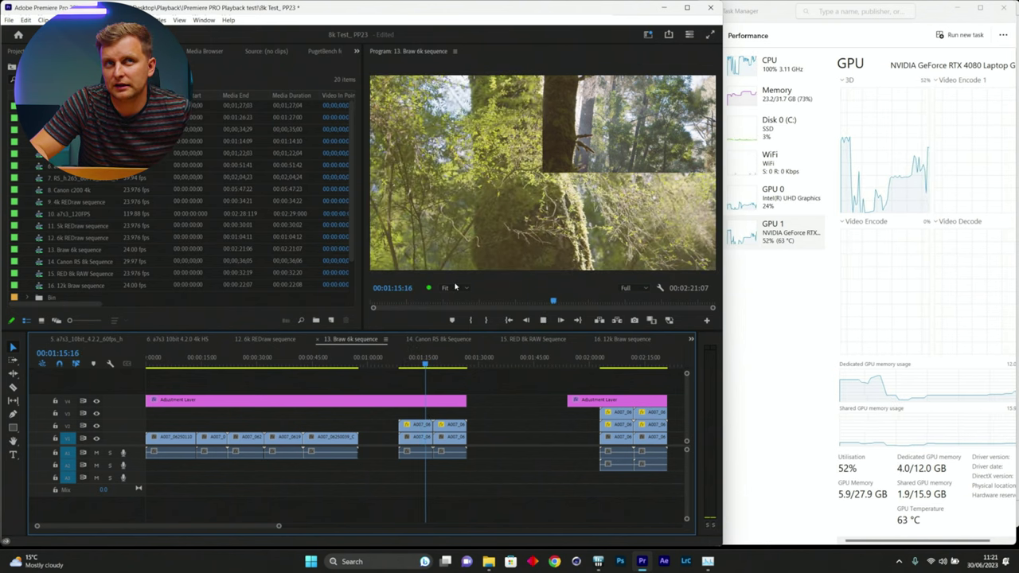
pyautogui.press('space')
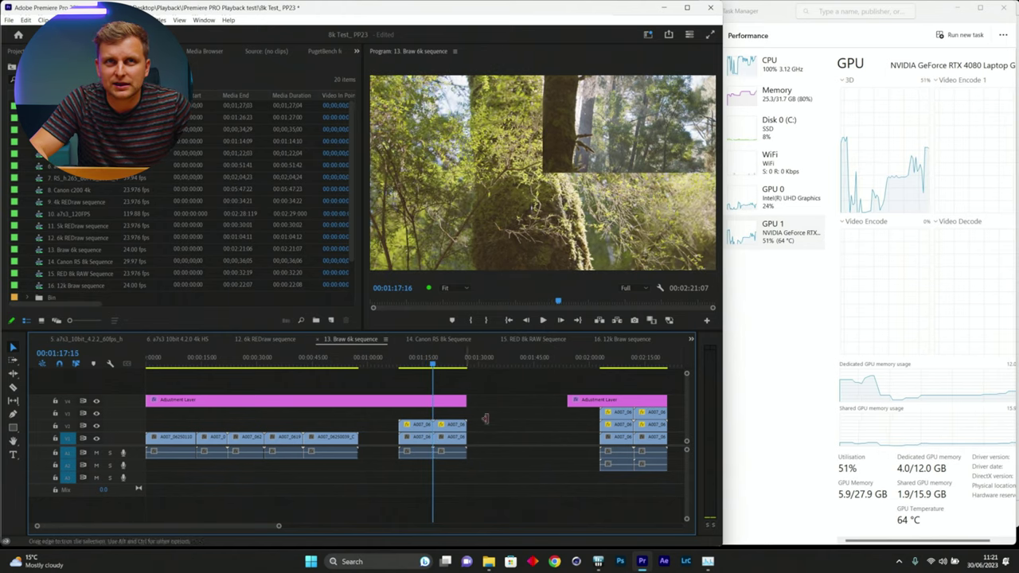
# - Close 13. Braw 6k and play the Canon R5 8k sequence at 1/4 resolution from 00;00;04;02
pyautogui.click(318, 340)
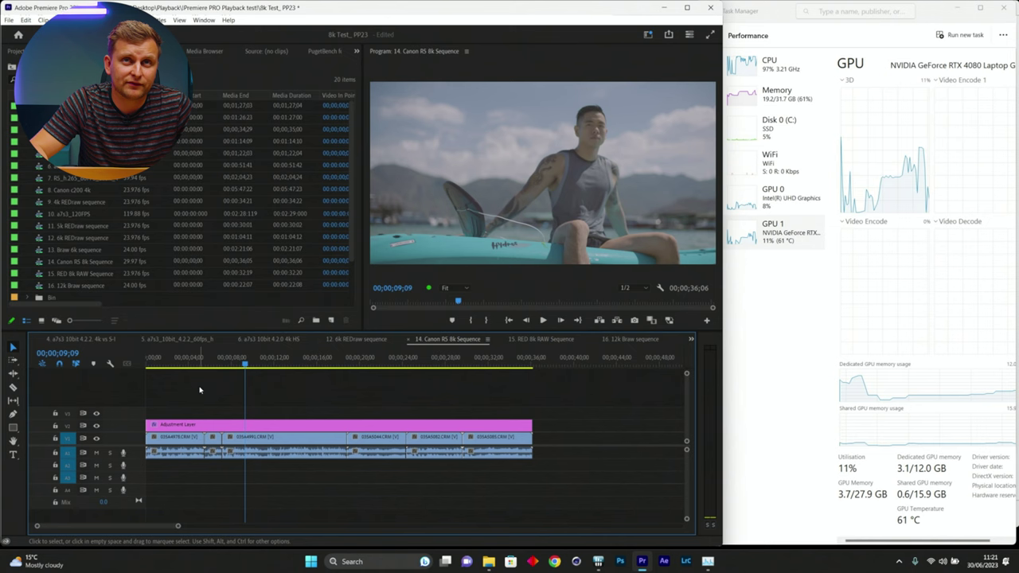
pyautogui.click(645, 287)
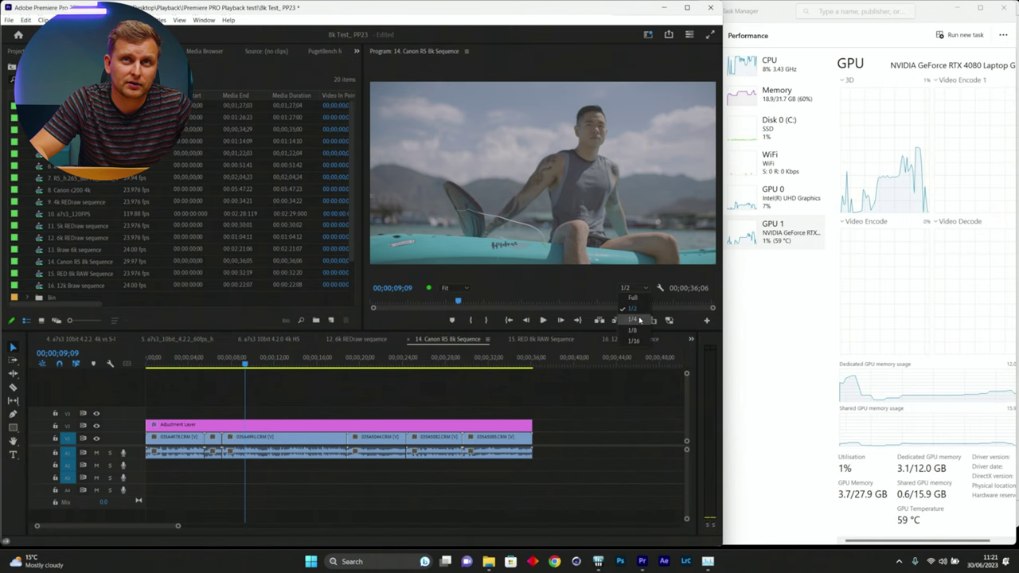
pyautogui.click(634, 319)
pyautogui.click(190, 356)
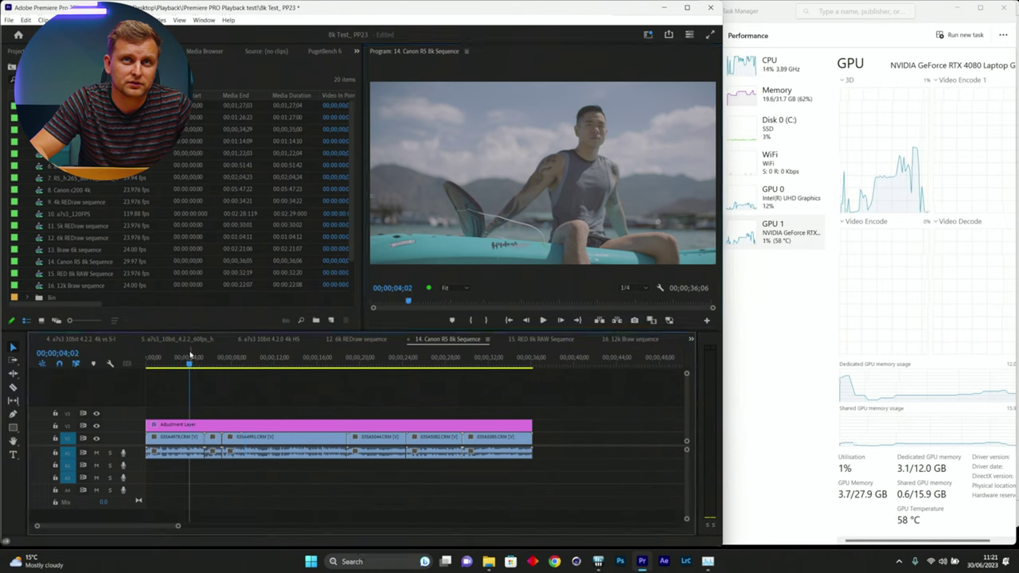
pyautogui.press('space')
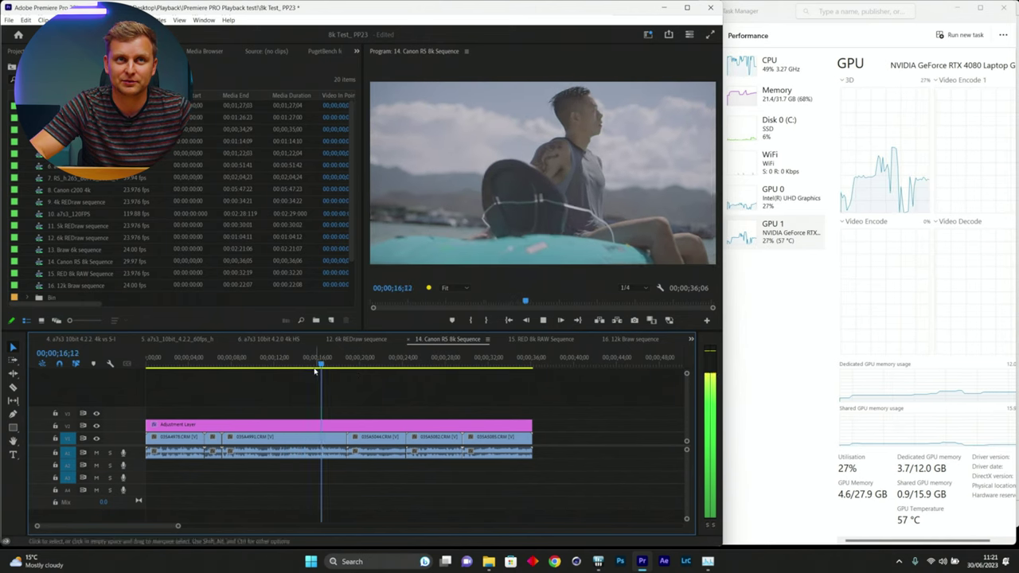
# - Raise playback resolution to 1/2 and play the Canon R5 sequence from 11;01
pyautogui.moveTo(317, 364); pyautogui.dragTo(219, 365)
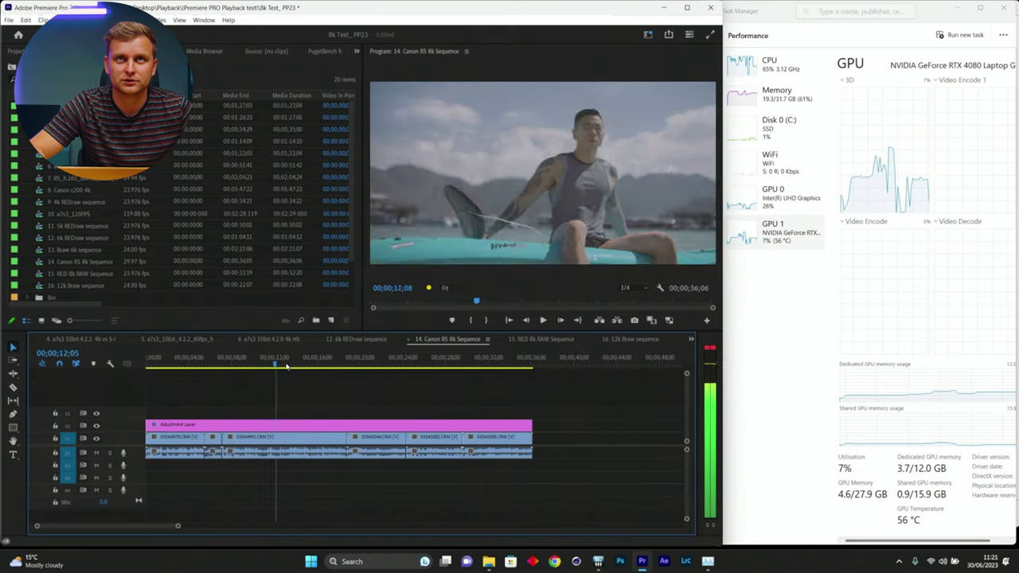
pyautogui.moveTo(402, 369); pyautogui.dragTo(303, 366)
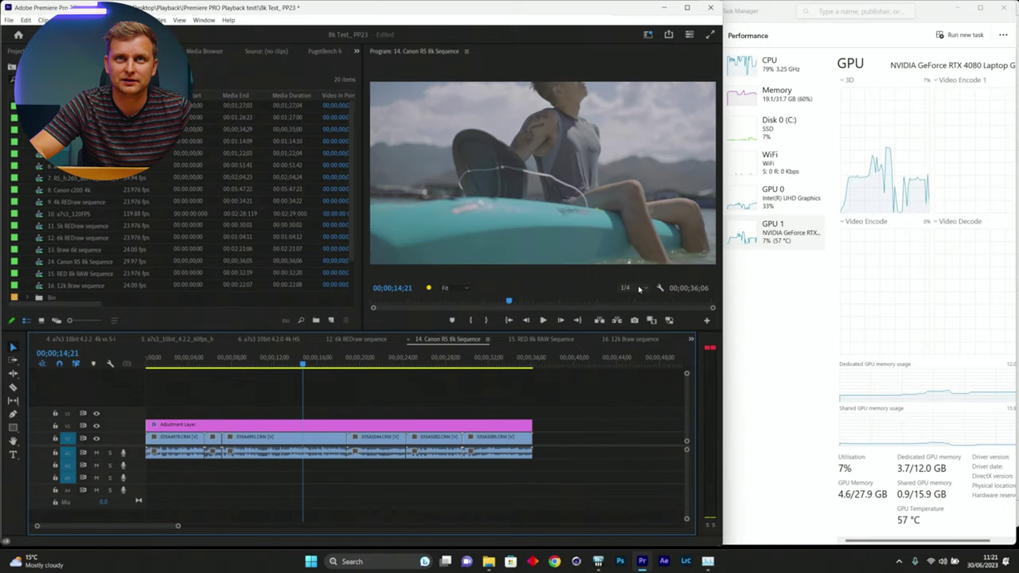
pyautogui.click(641, 289)
pyautogui.click(633, 312)
pyautogui.click(265, 364)
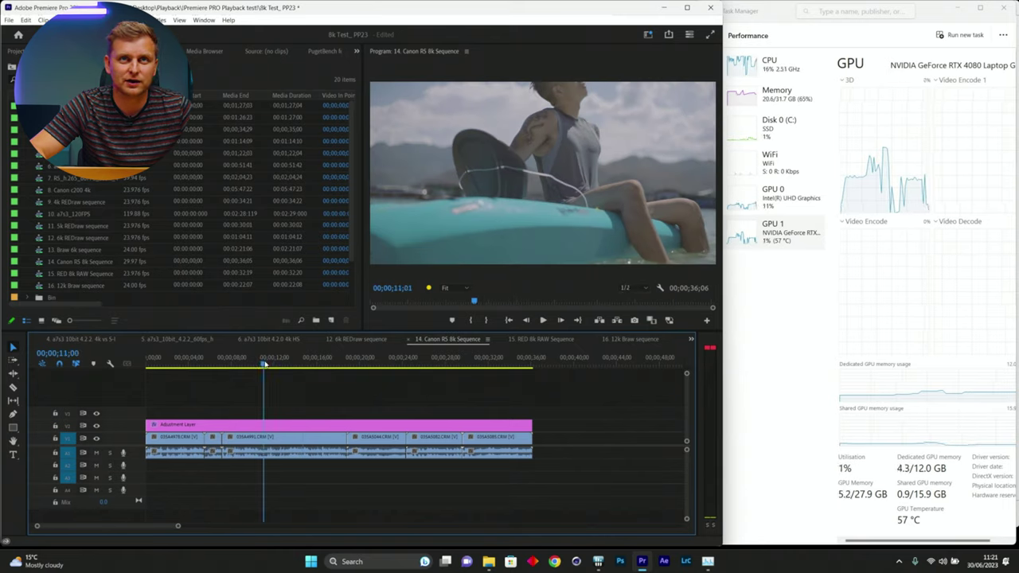
pyautogui.press('space')
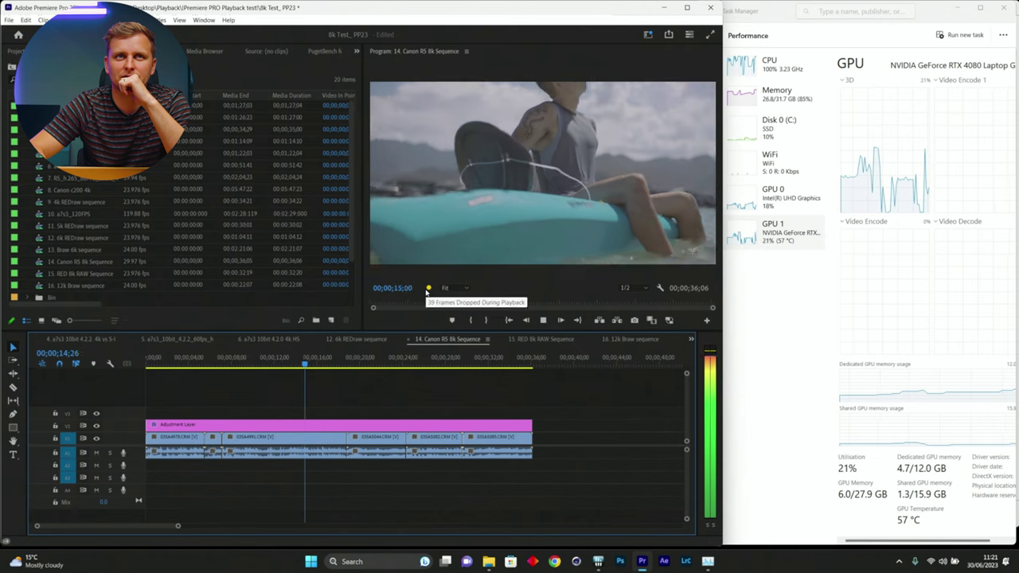
# - Return playback resolution to 1/4 and play from 19;07
pyautogui.click(661, 289)
pyautogui.click(626, 288)
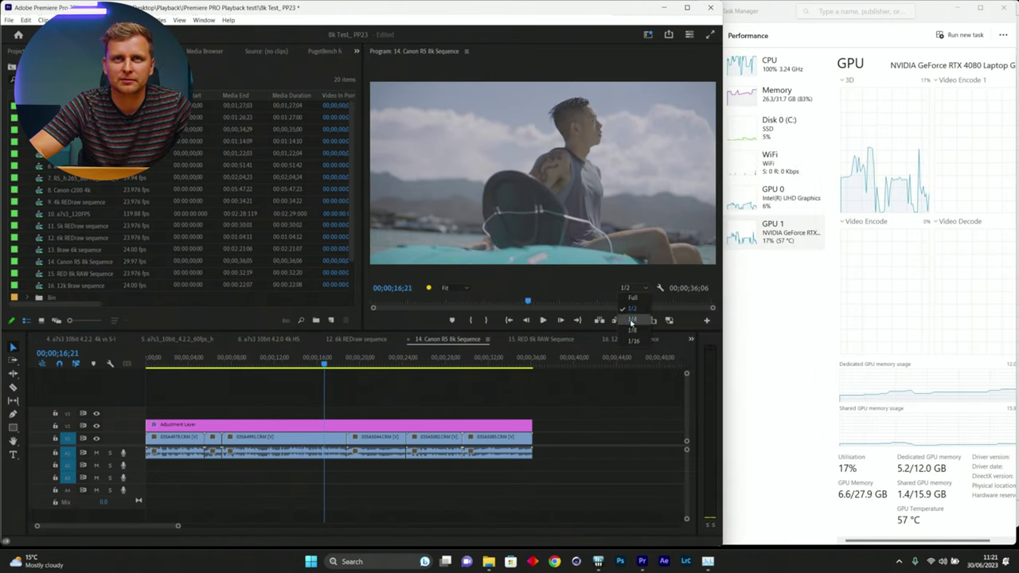
pyautogui.click(631, 319)
pyautogui.click(351, 360)
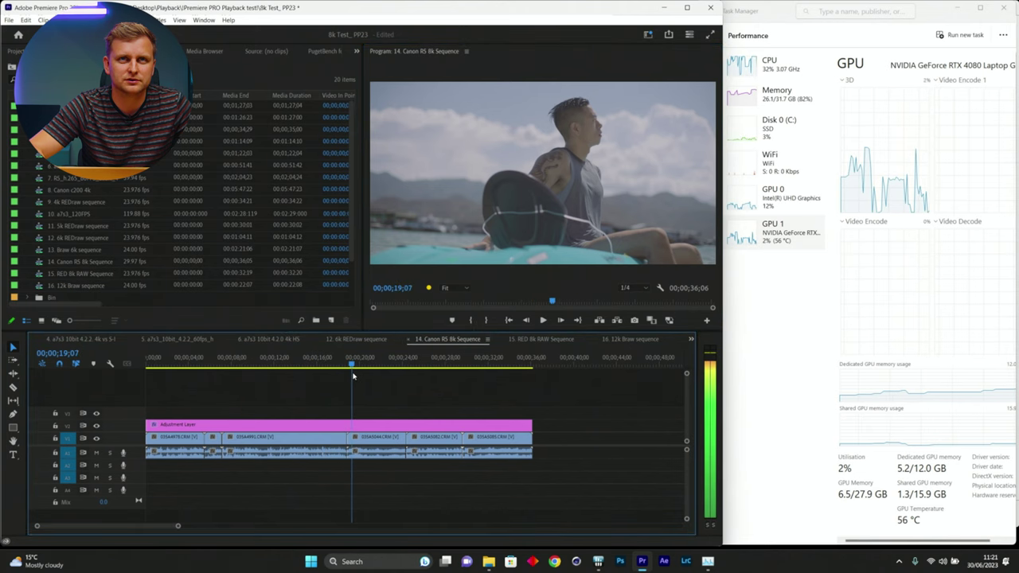
pyautogui.press('space')
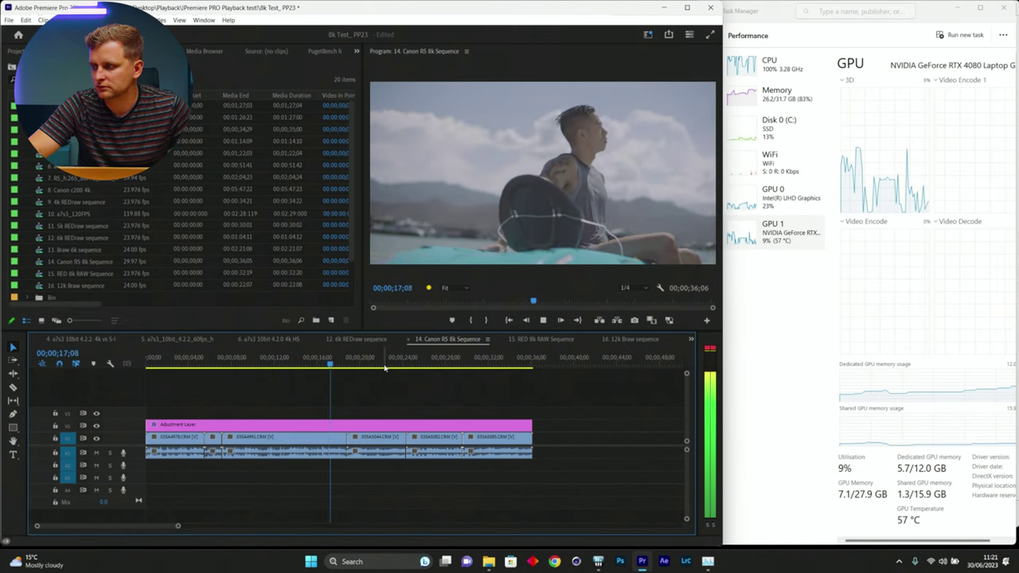
# - Play 15. RED 8k RAW Sequence, then replay it from the start at Full resolution
pyautogui.click(541, 339)
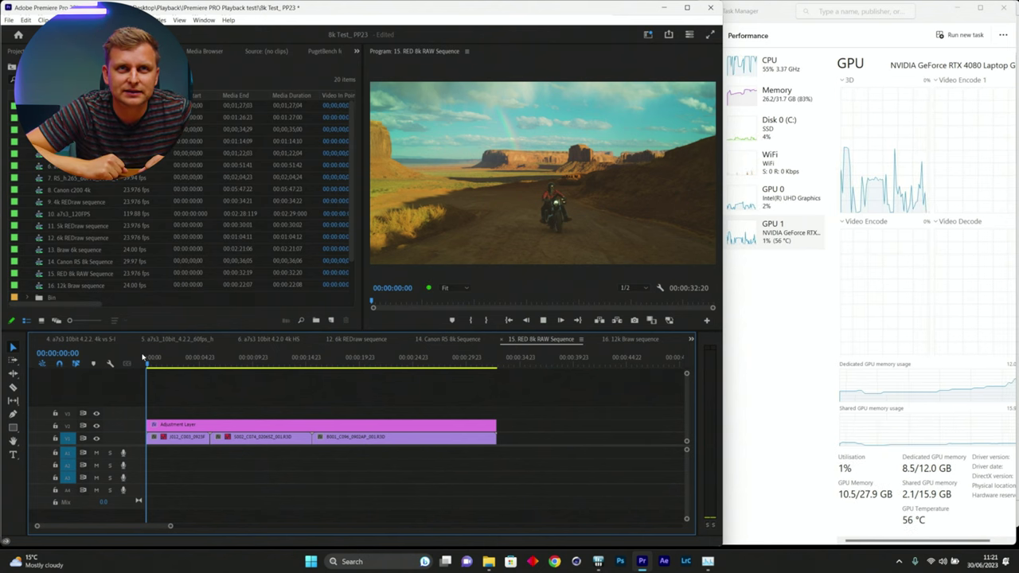
pyautogui.press('space')
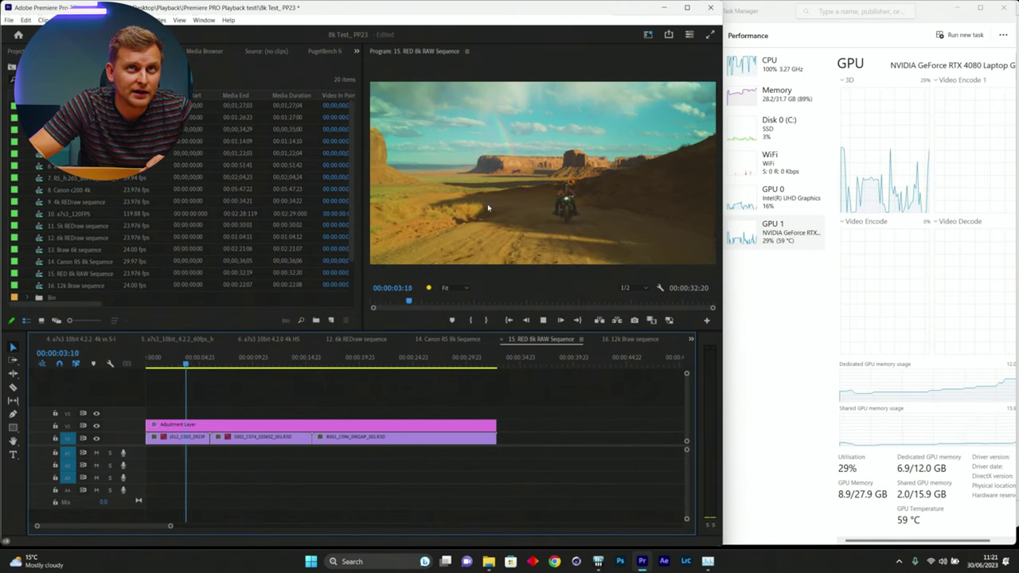
pyautogui.moveTo(429, 289)
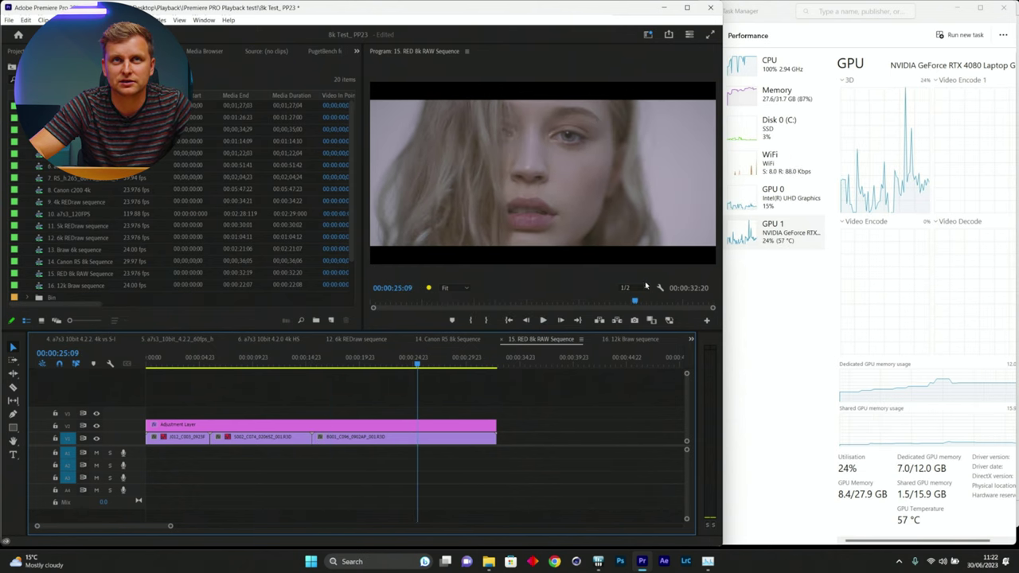
pyautogui.click(641, 288)
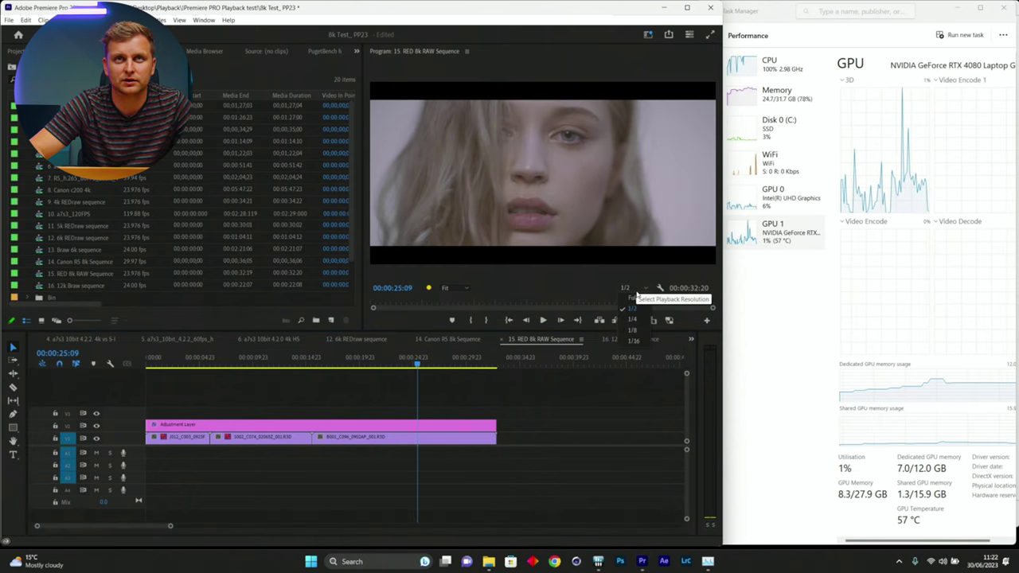
pyautogui.click(633, 298)
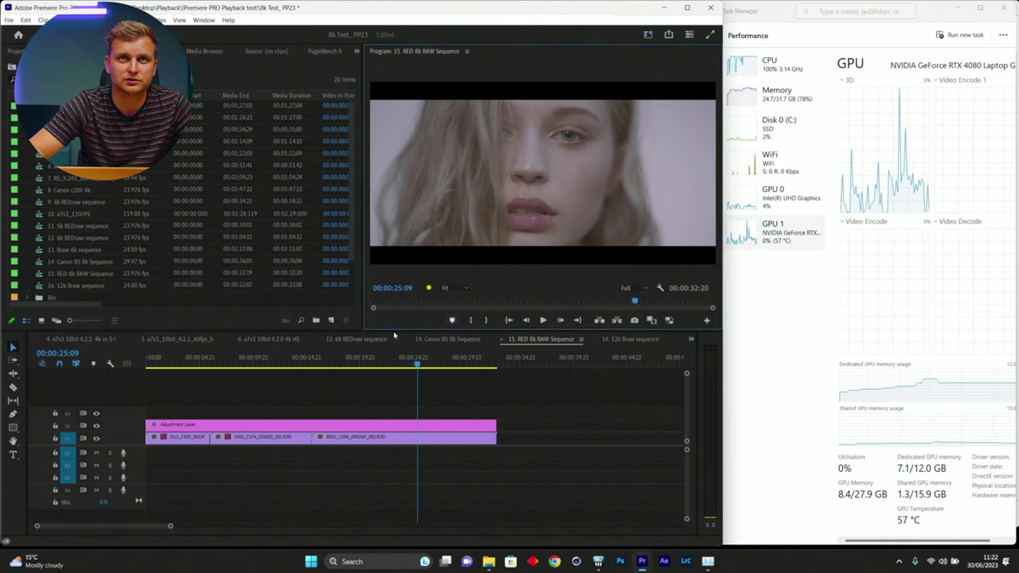
pyautogui.click(148, 357)
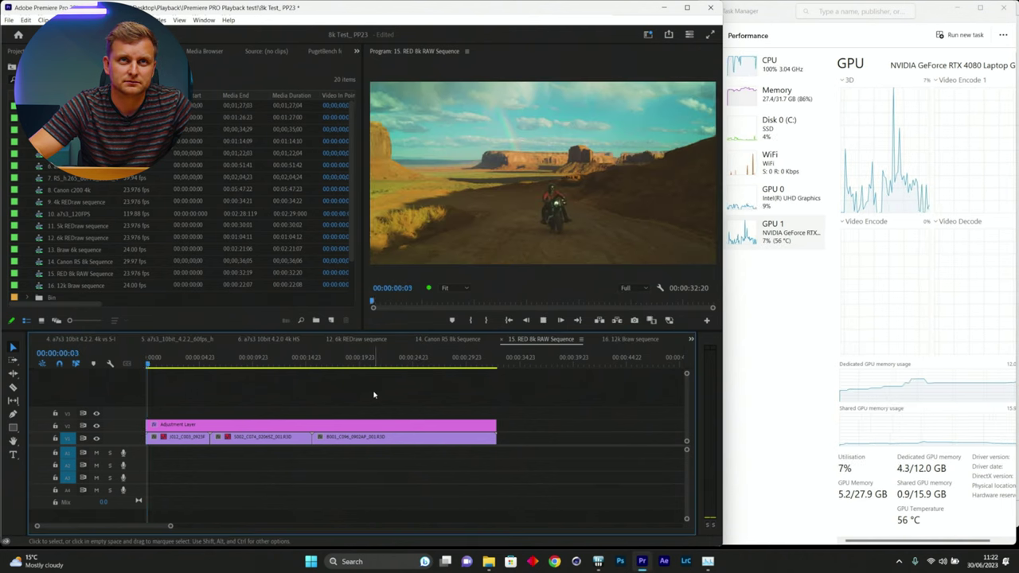
pyautogui.press('space')
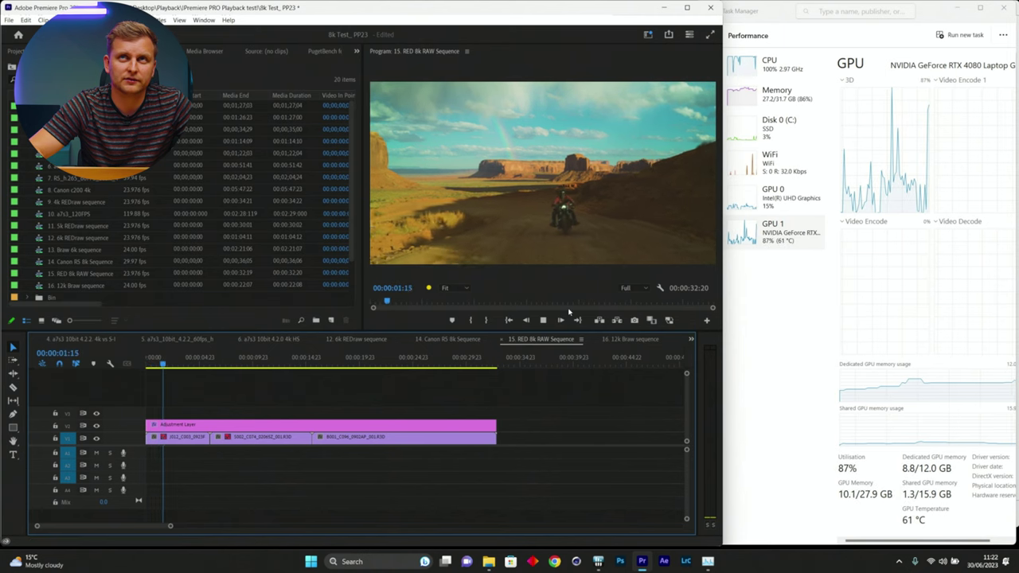
# - Drop resolution to 1/4, play from about six seconds, then scrub to the shark footage
pyautogui.click(631, 288)
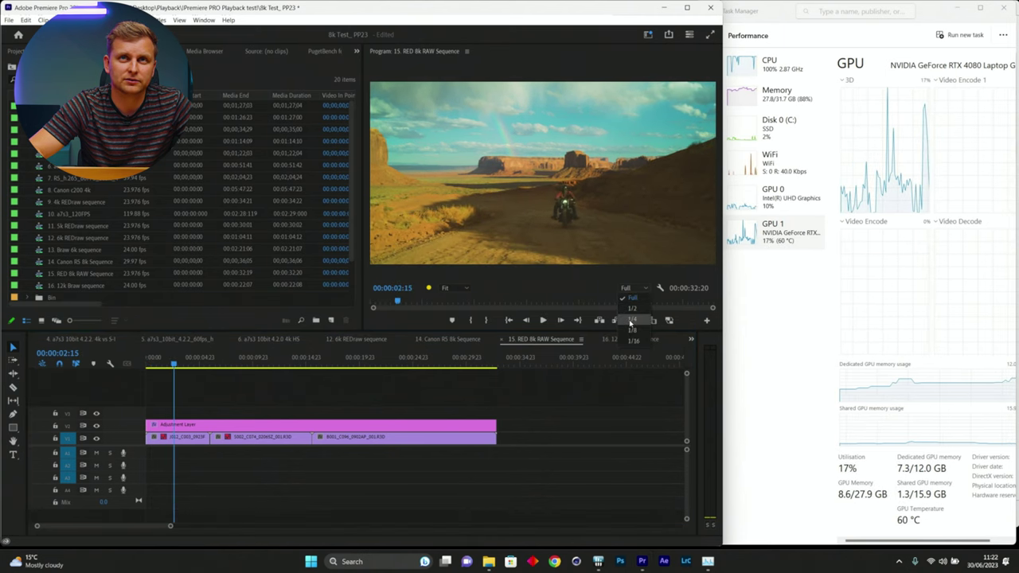
pyautogui.click(630, 319)
pyautogui.click(213, 360)
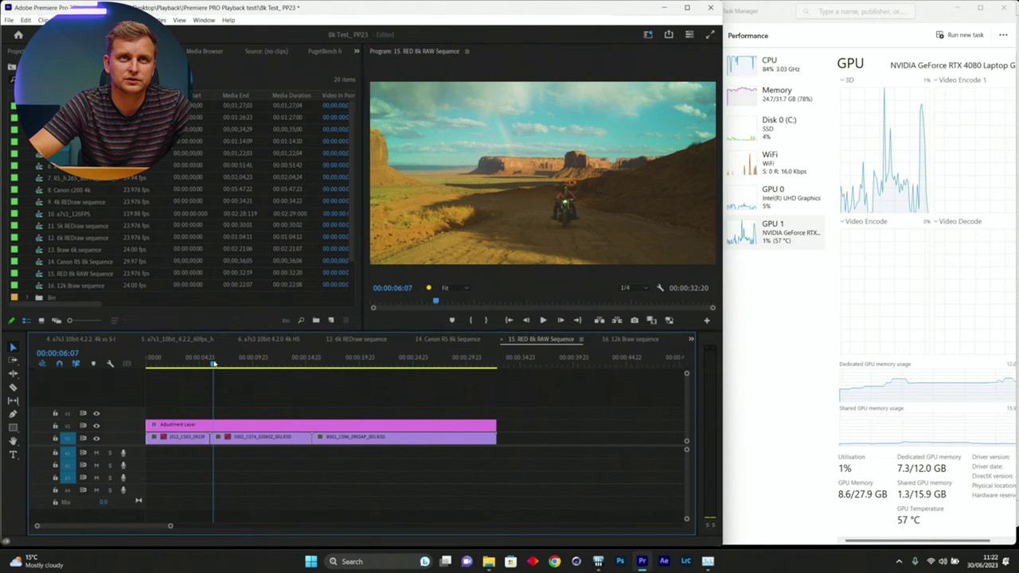
pyautogui.press('space')
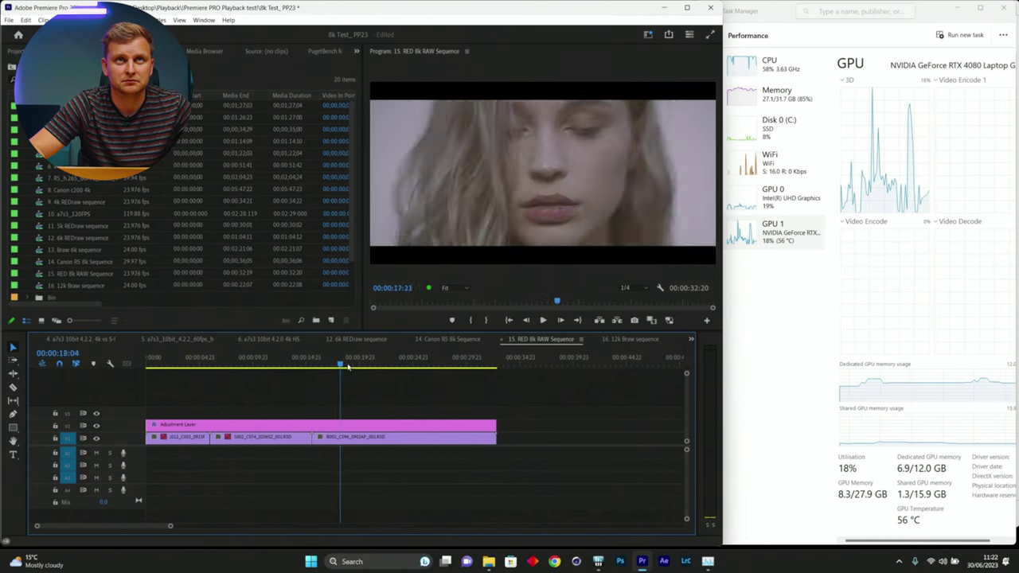
pyautogui.press('space')
pyautogui.moveTo(227, 373); pyautogui.dragTo(294, 384)
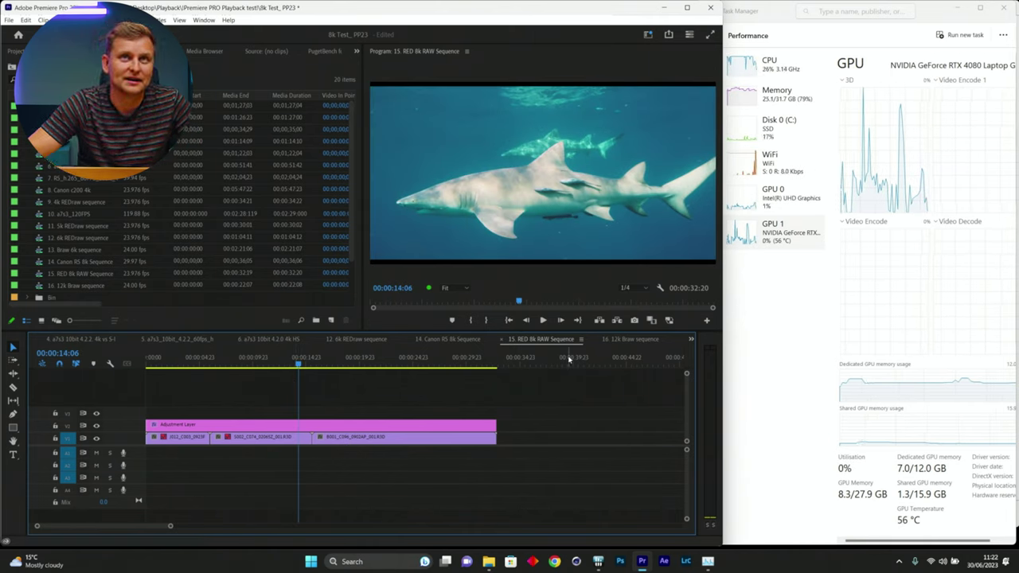
# - Play the 16. 12k Braw sequence at Full playback resolution
pyautogui.click(625, 340)
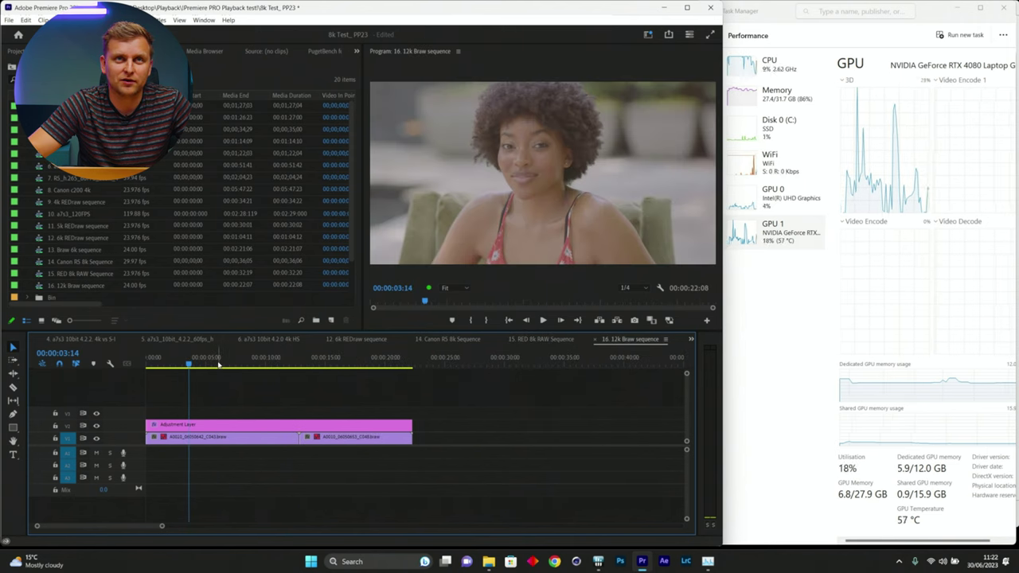
pyautogui.click(626, 288)
pyautogui.click(637, 293)
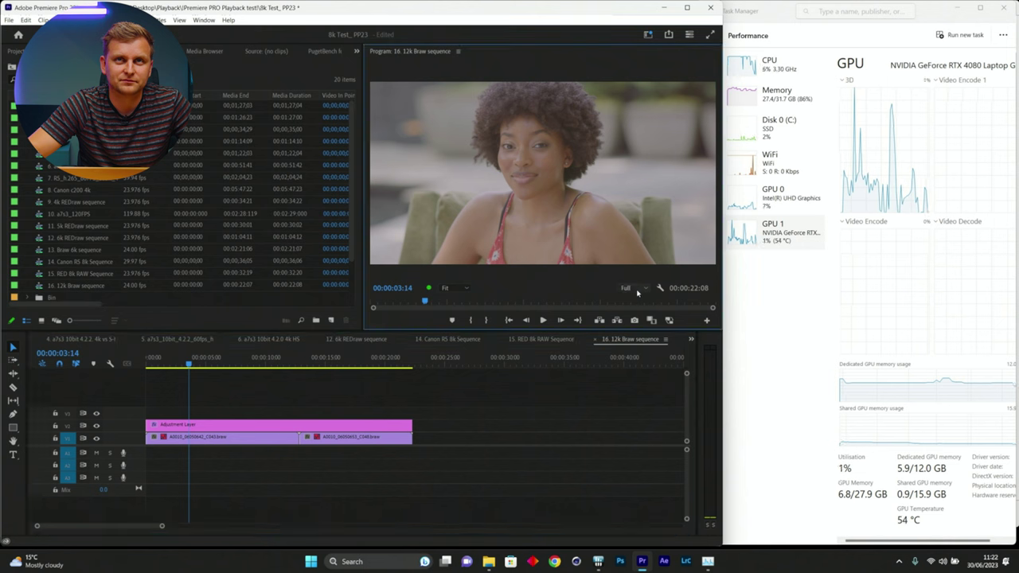
pyautogui.click(344, 385)
pyautogui.press('space')
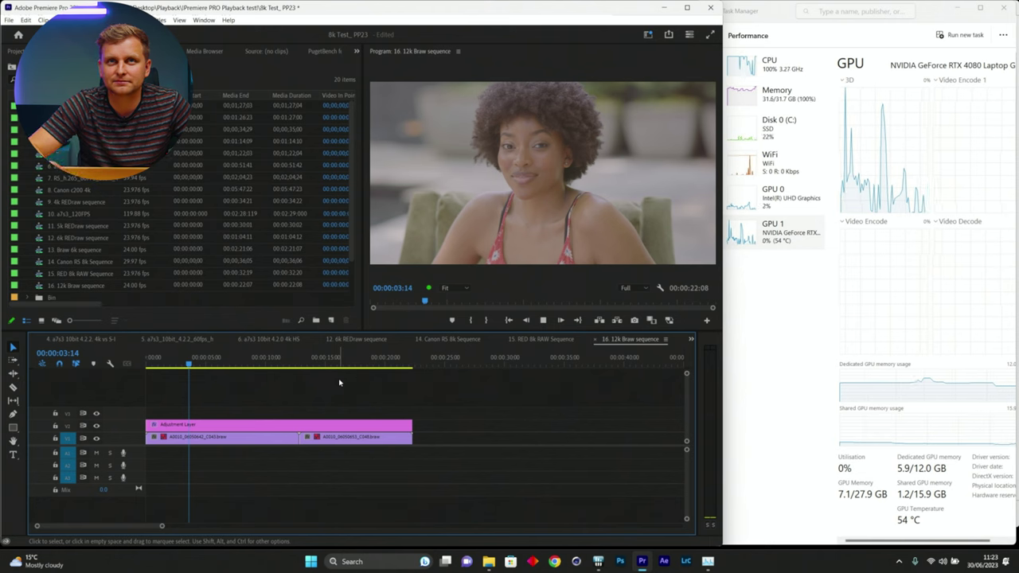
# - Switch resolution to 1/4, then 1/2, and play from about two seconds
pyautogui.click(628, 288)
pyautogui.click(632, 319)
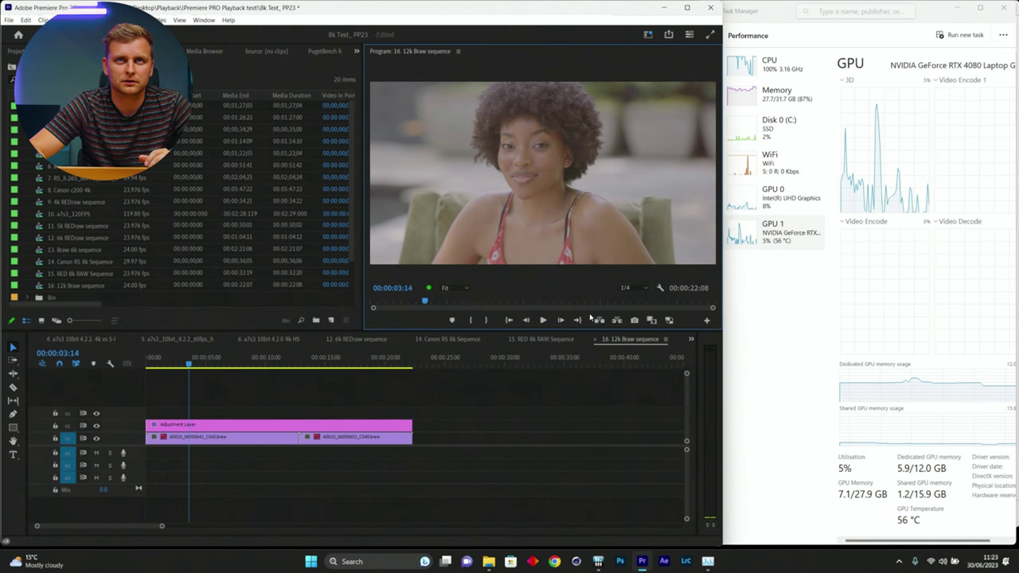
pyautogui.click(635, 294)
pyautogui.click(633, 307)
pyautogui.click(172, 363)
pyautogui.press('space')
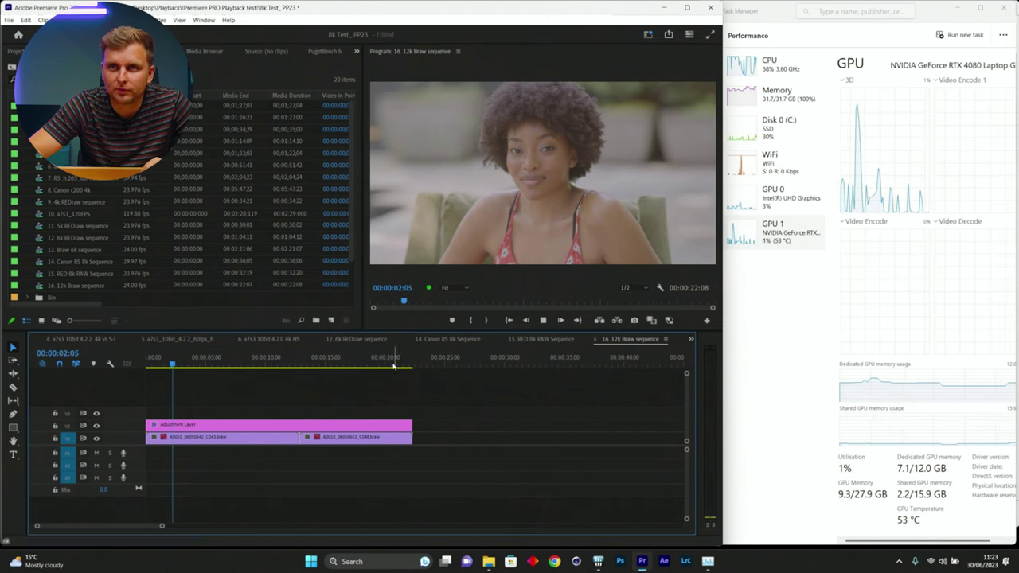
pyautogui.press('space')
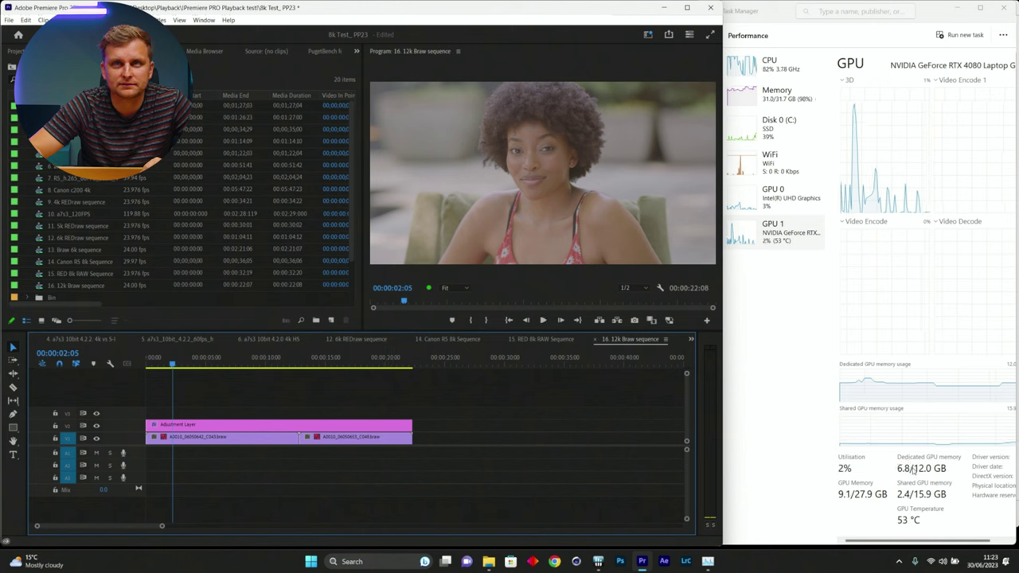
# - Set playback resolution to 1/4 and scrub to about seven seconds
pyautogui.click(627, 288)
pyautogui.click(629, 323)
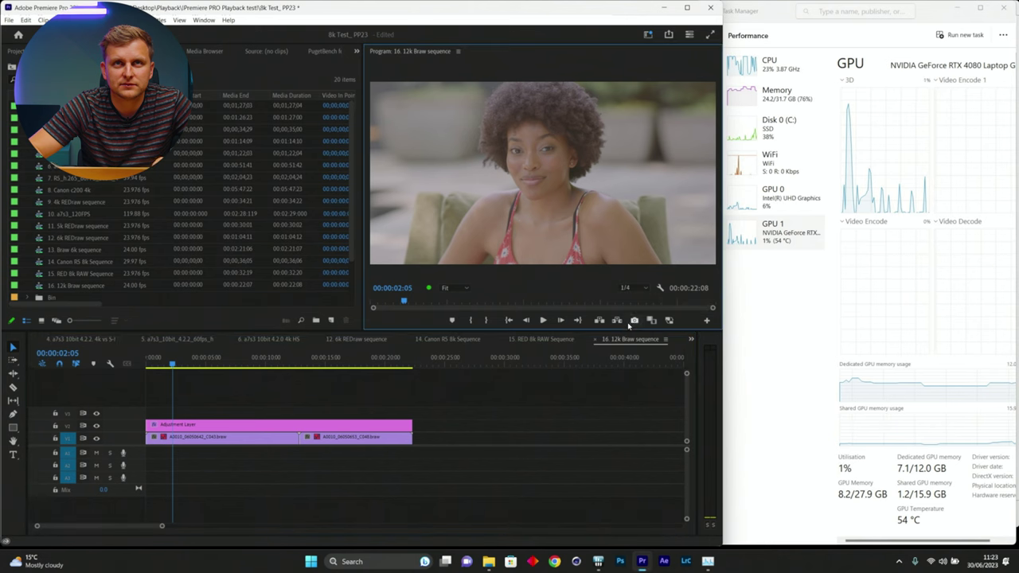
pyautogui.moveTo(276, 363); pyautogui.dragTo(237, 362)
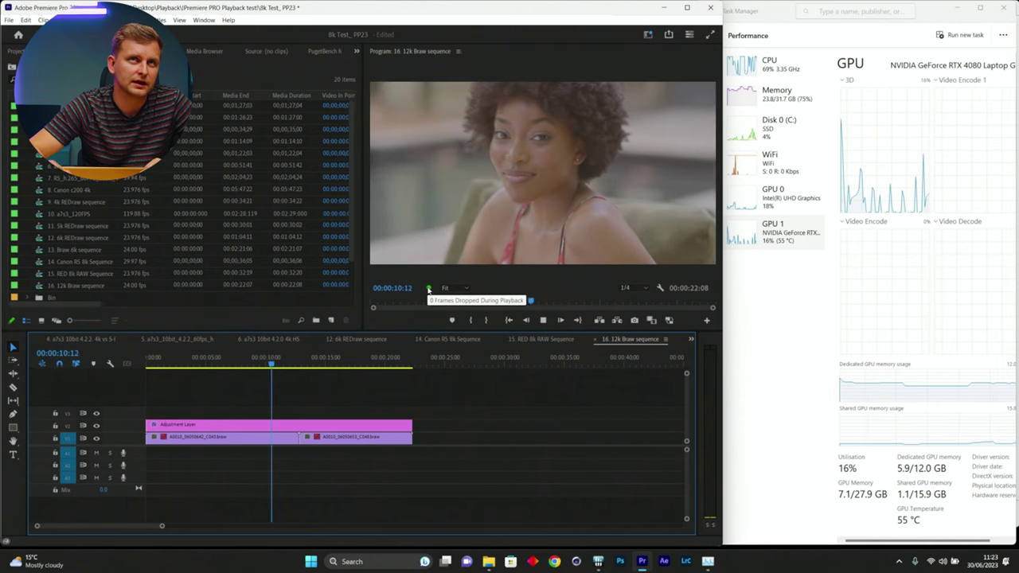
pyautogui.moveTo(428, 290)
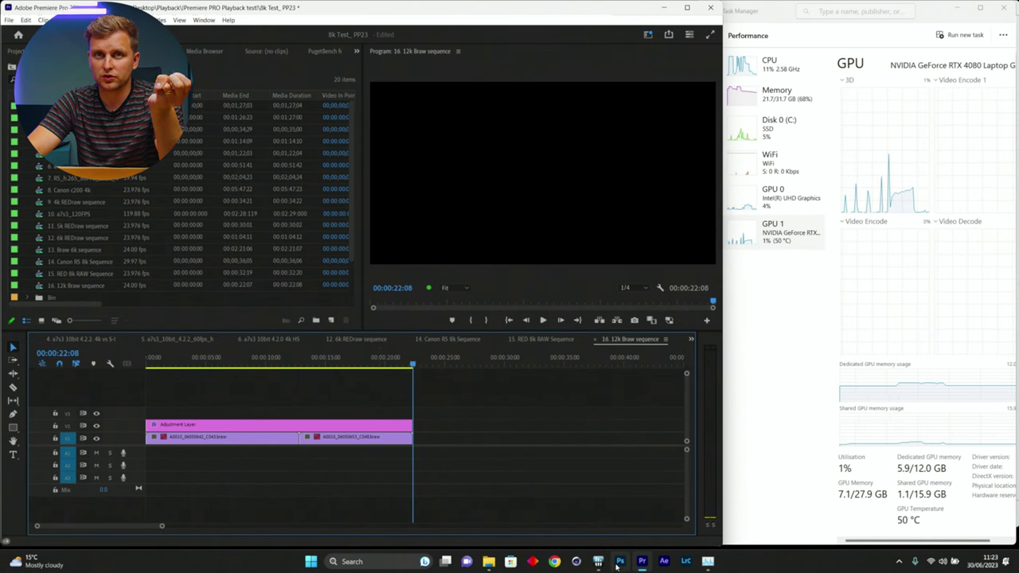
# - Bring up HWiNFO64 sensors, expand Core Thermal Throttling, and scroll through per-core throttling and power readings
pyautogui.hotkey('alt', 'Tab')
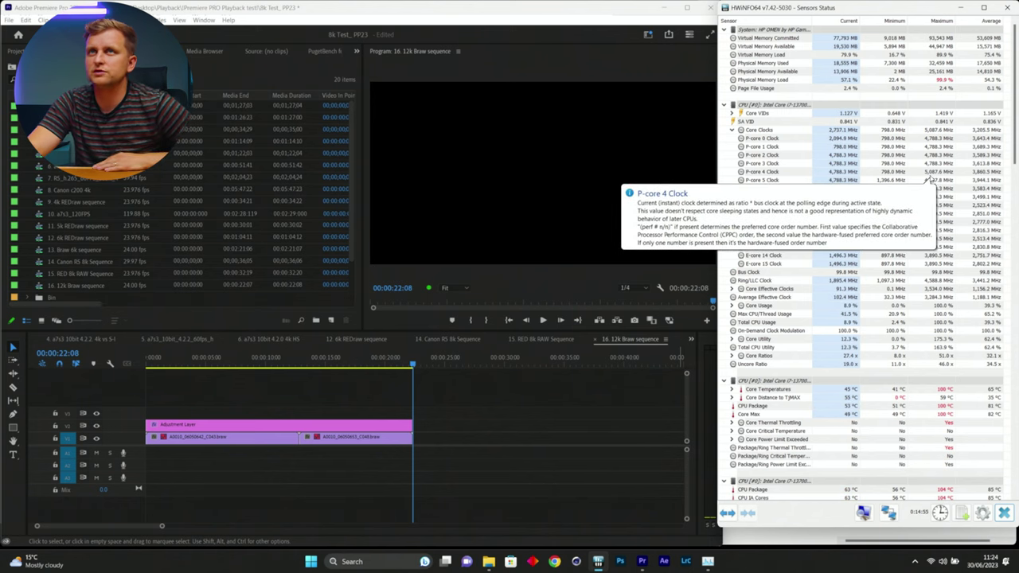
pyautogui.scroll(-4, 796, 284)
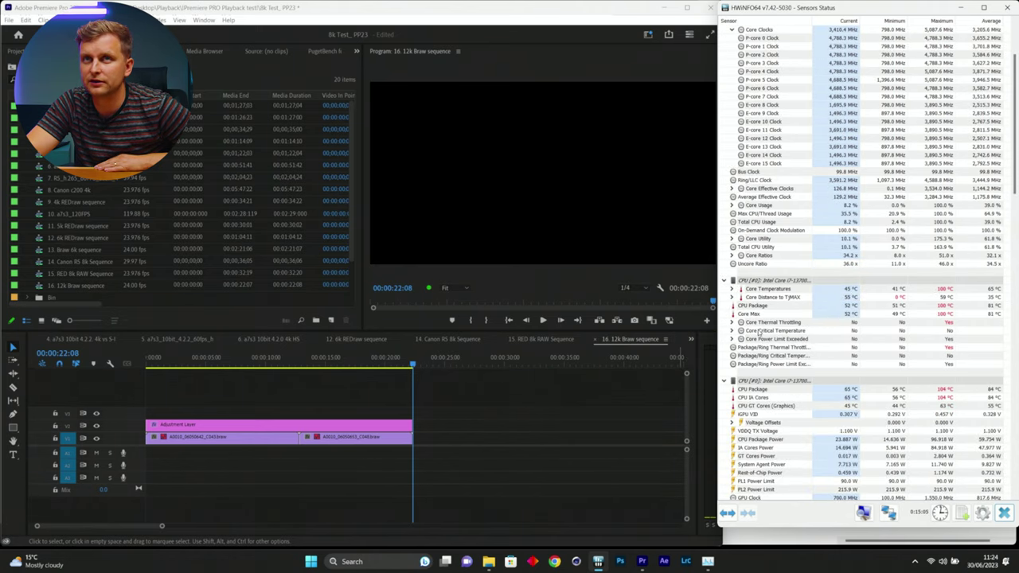
pyautogui.click(731, 322)
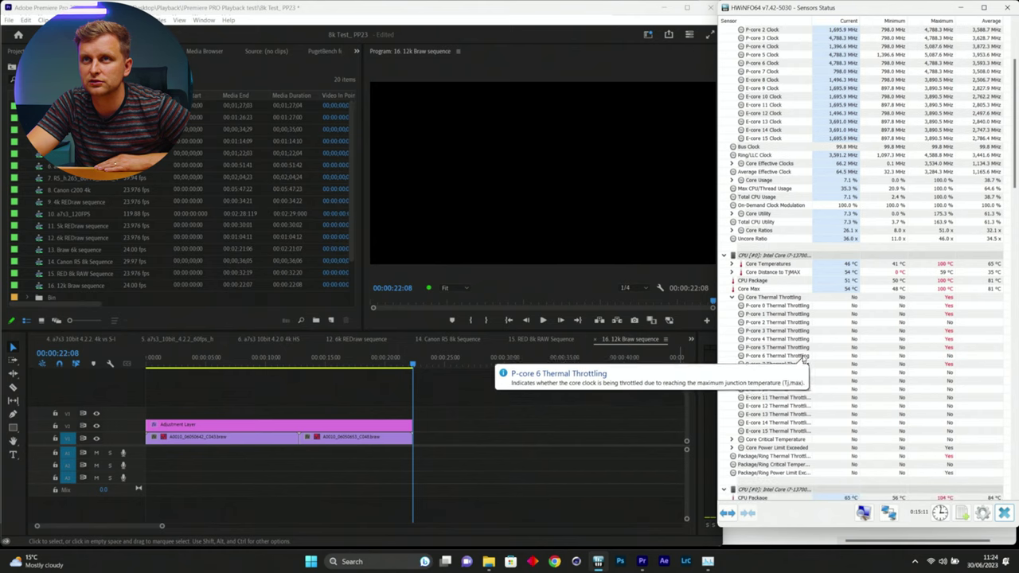
pyautogui.scroll(-6, 949, 385)
pyautogui.scroll(-4, 948, 327)
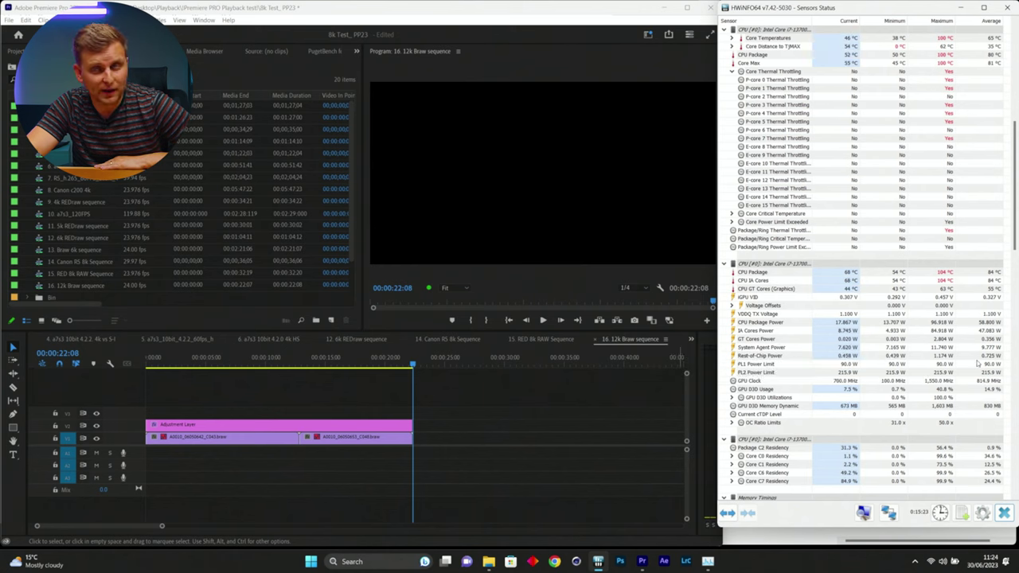
pyautogui.scroll(-7, 871, 347)
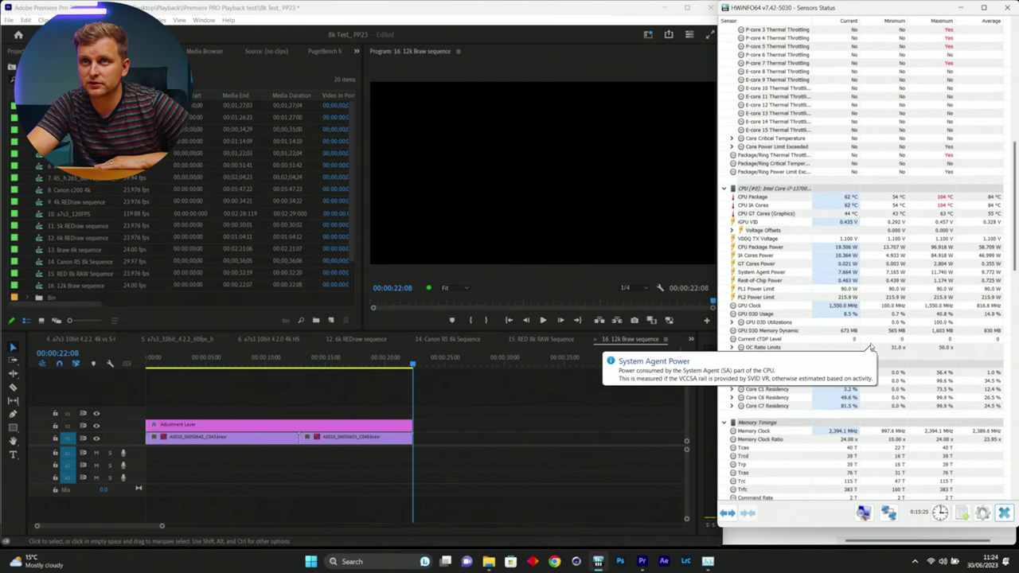
pyautogui.scroll(-10, 871, 347)
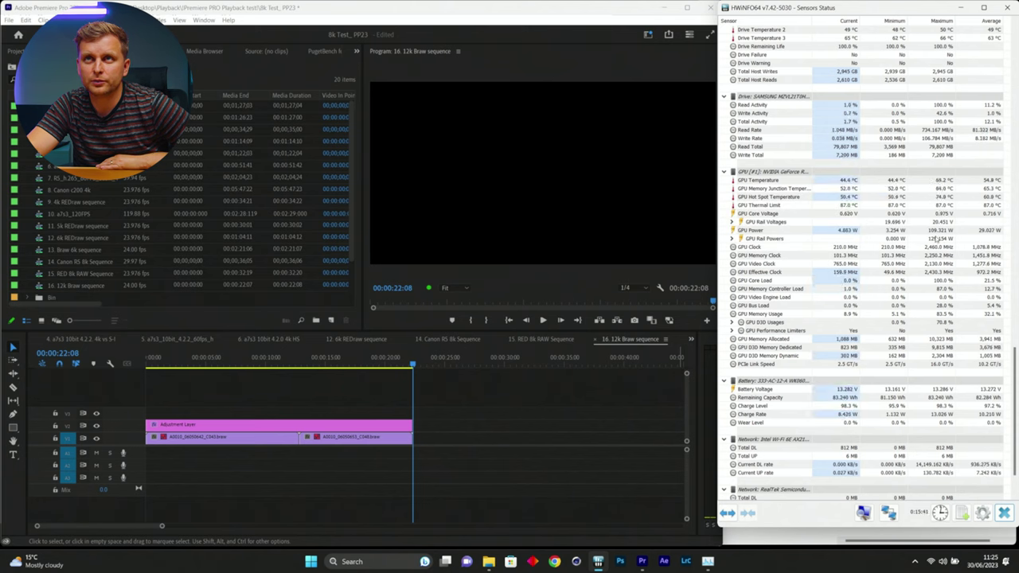
pyautogui.moveTo(947, 241)
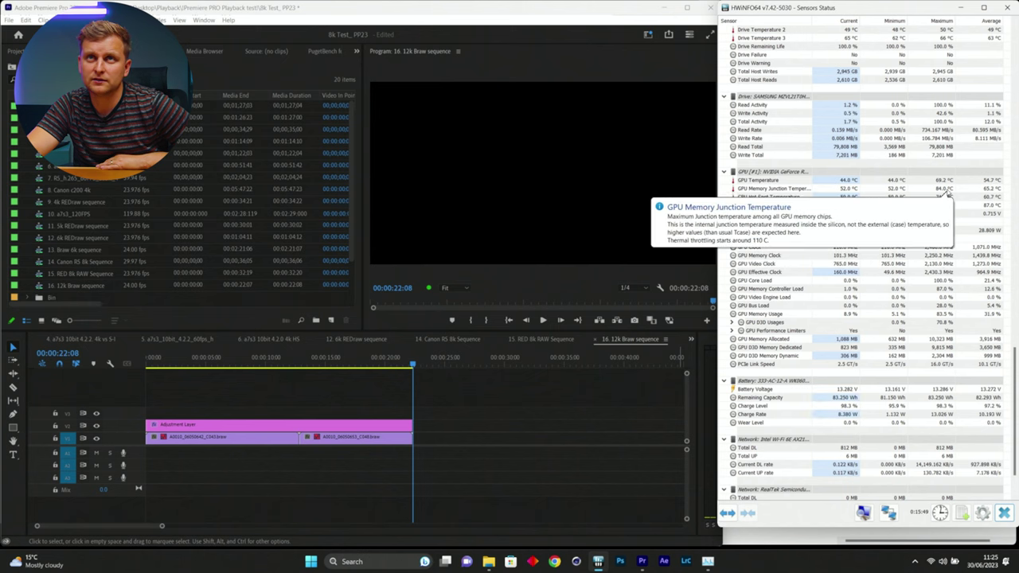
pyautogui.moveTo(945, 196)
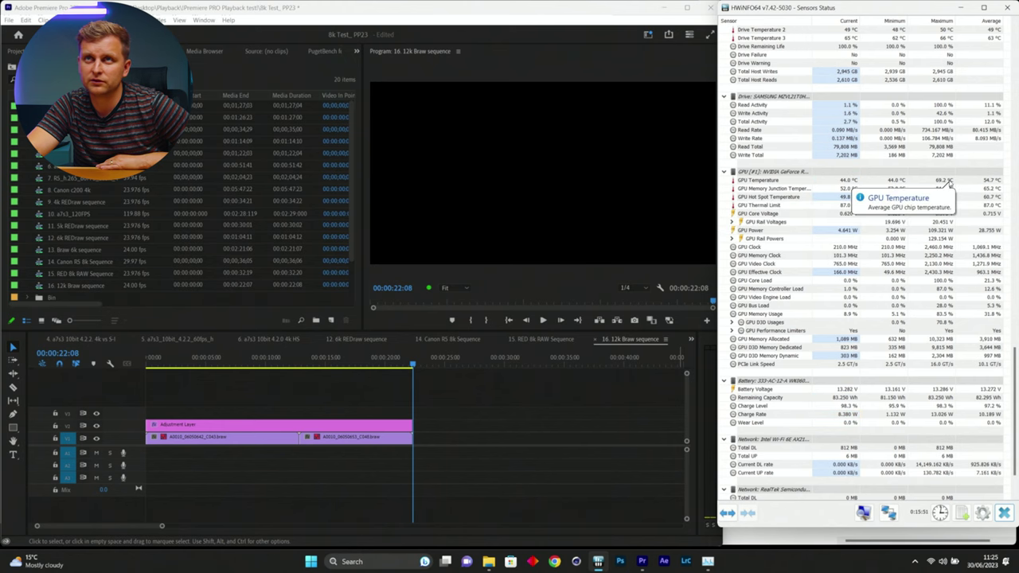
pyautogui.moveTo(991, 258)
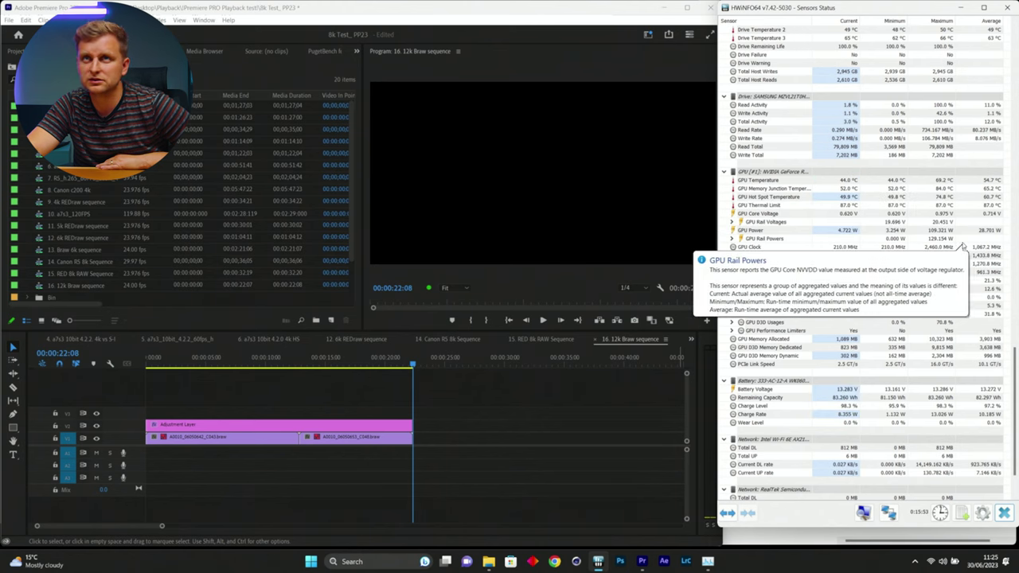
pyautogui.scroll(4, 962, 247)
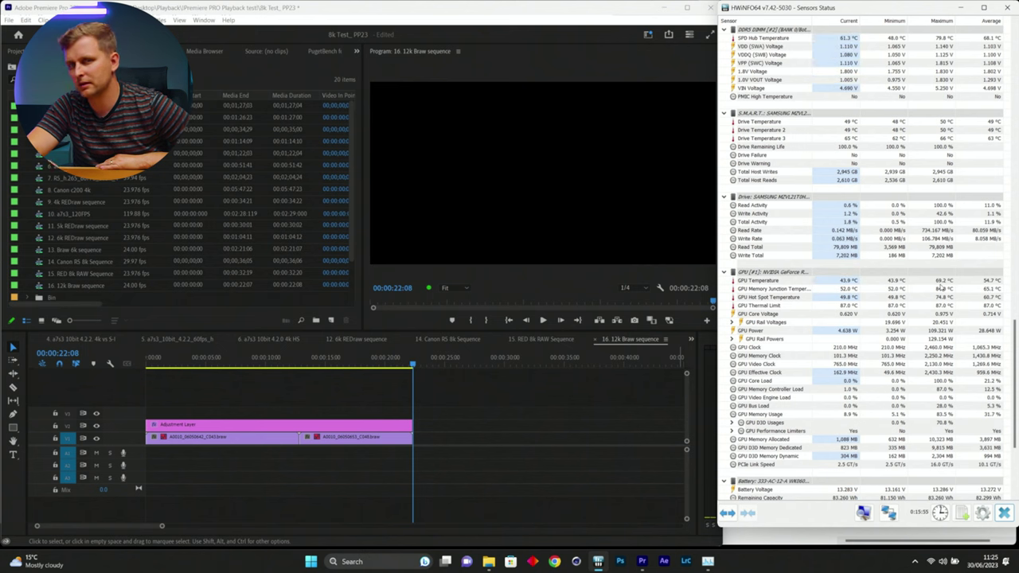
pyautogui.moveTo(941, 288)
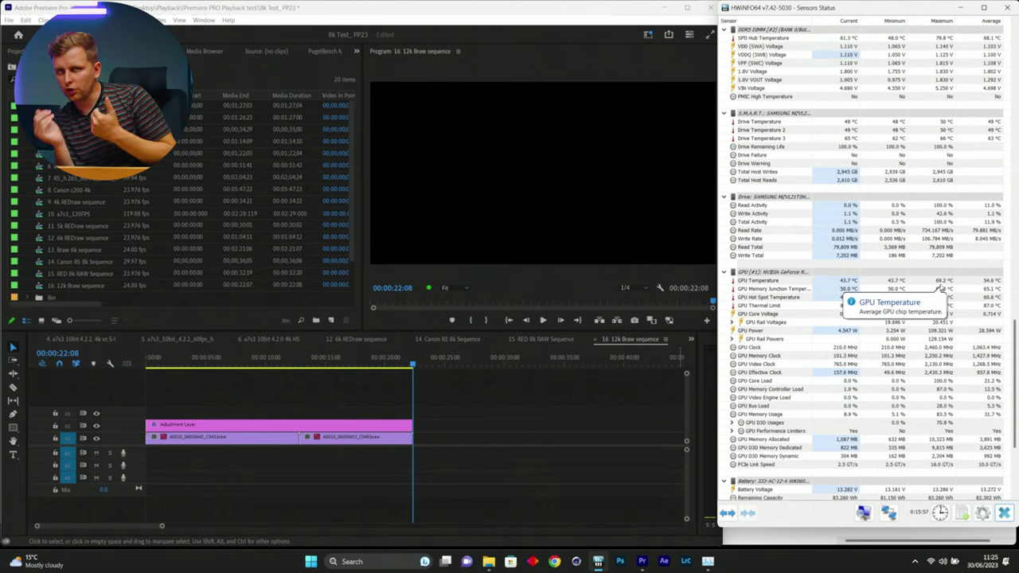
pyautogui.scroll(15, 940, 287)
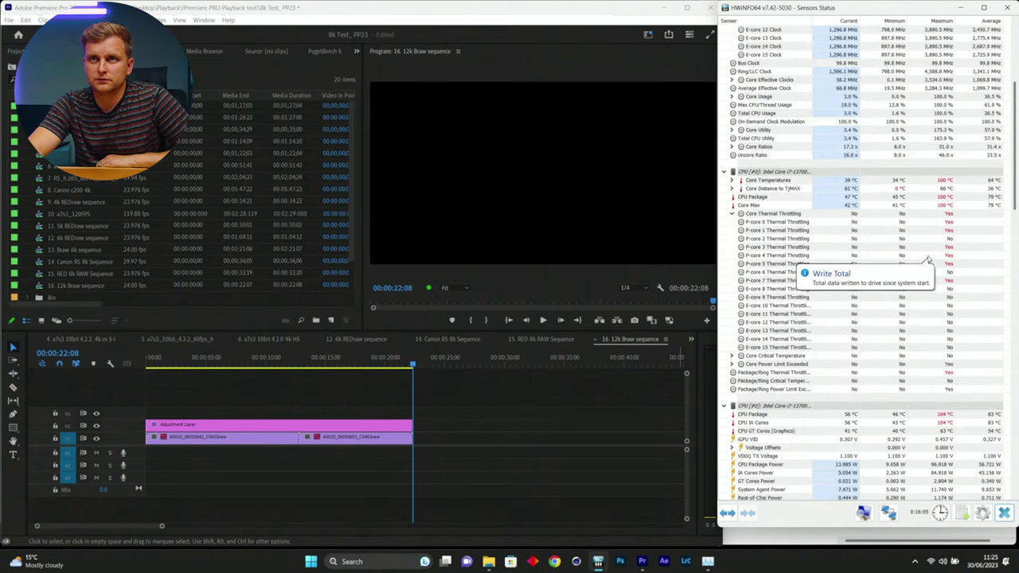
pyautogui.scroll(3, 928, 259)
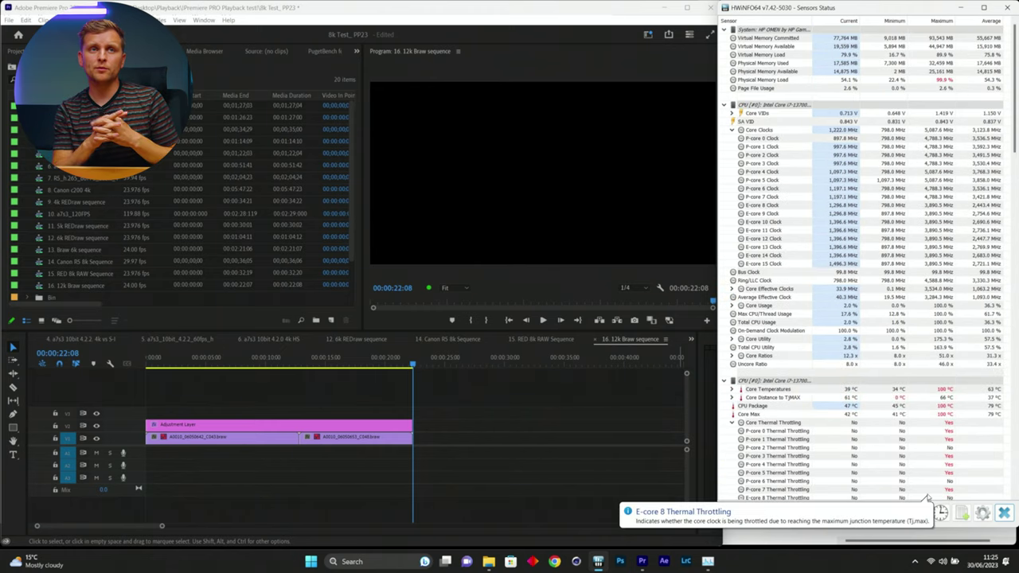
# - Open Test Project timeline 3.0 with the playhead at the sequence start
pyautogui.click(355, 339)
pyautogui.click(83, 340)
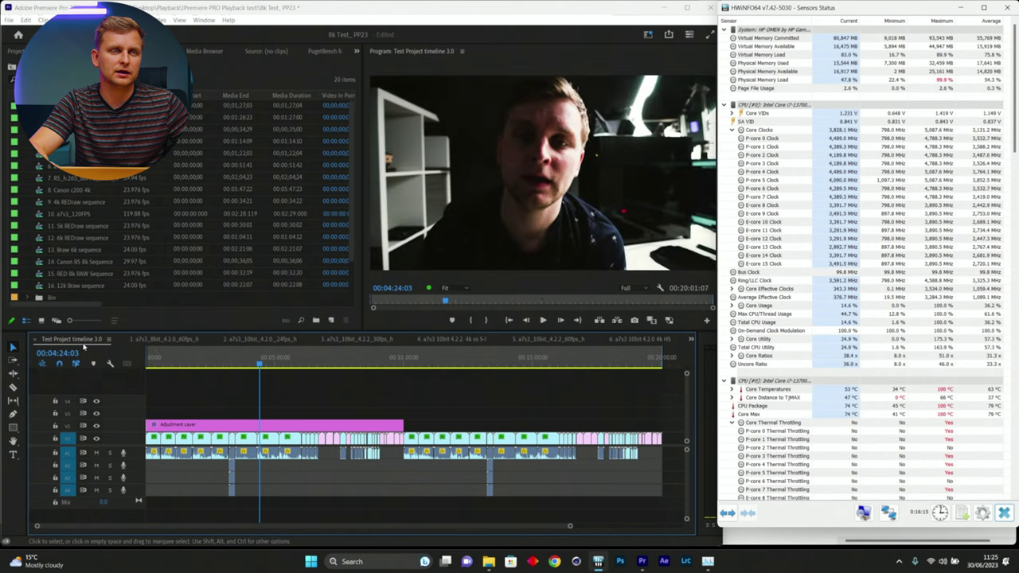
pyautogui.click(197, 372)
pyautogui.press('Home')
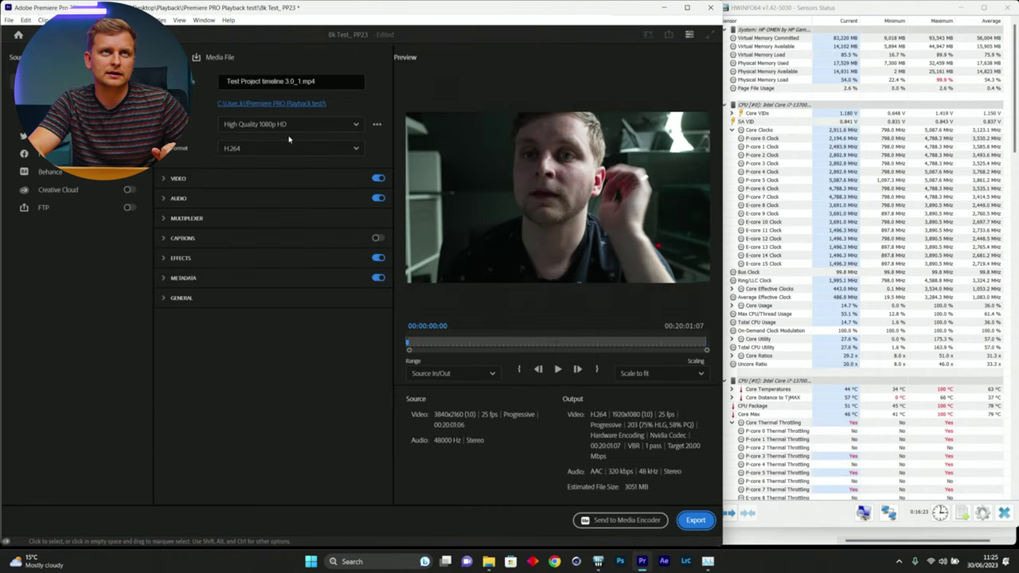
# - Queue Test Project timeline 3.mp4 to the Desktop with YouTube 2160p 4K preset in Media Encoder
pyautogui.click(299, 125)
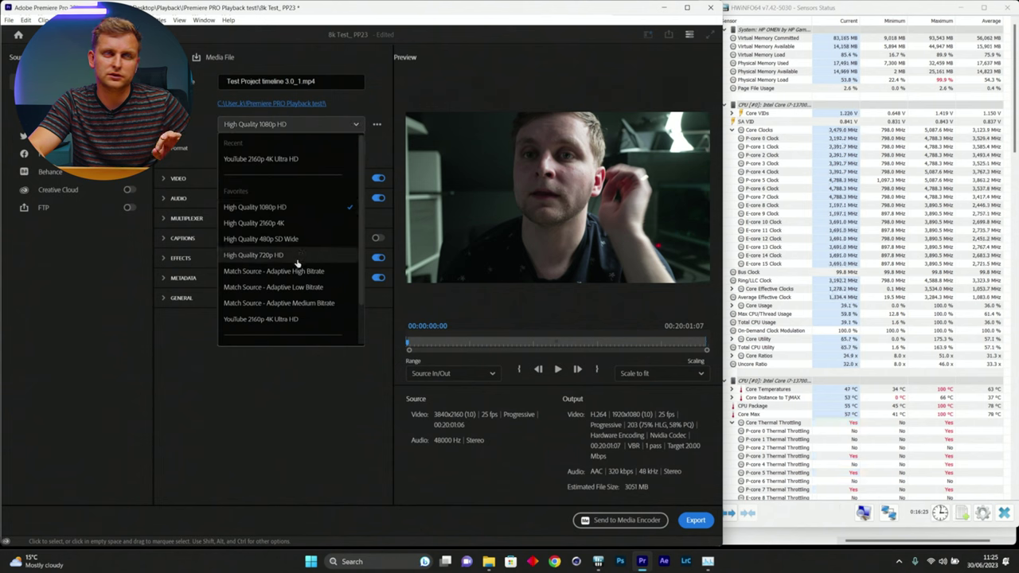
pyautogui.scroll(-2, 296, 261)
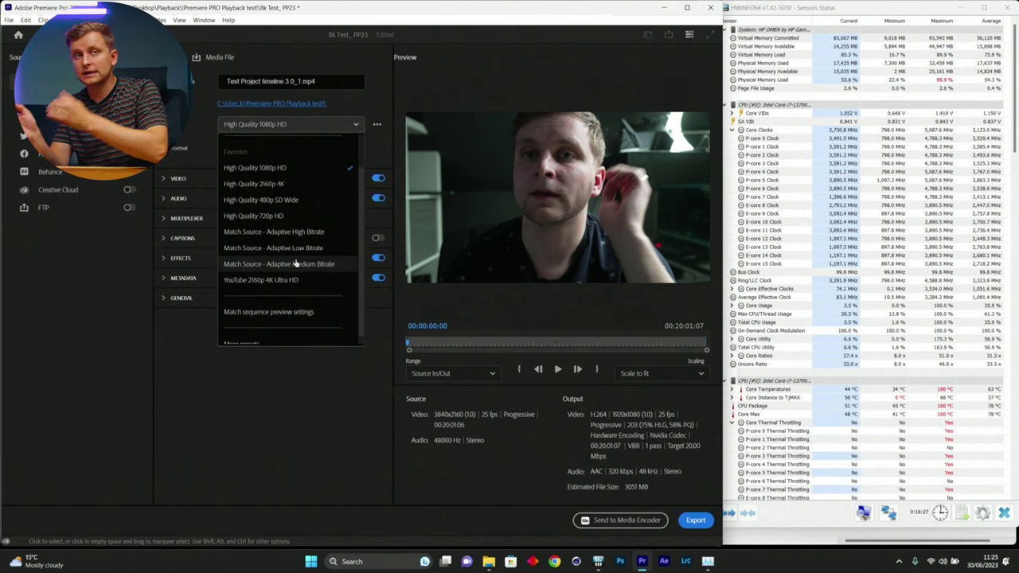
pyautogui.scroll(-1, 295, 262)
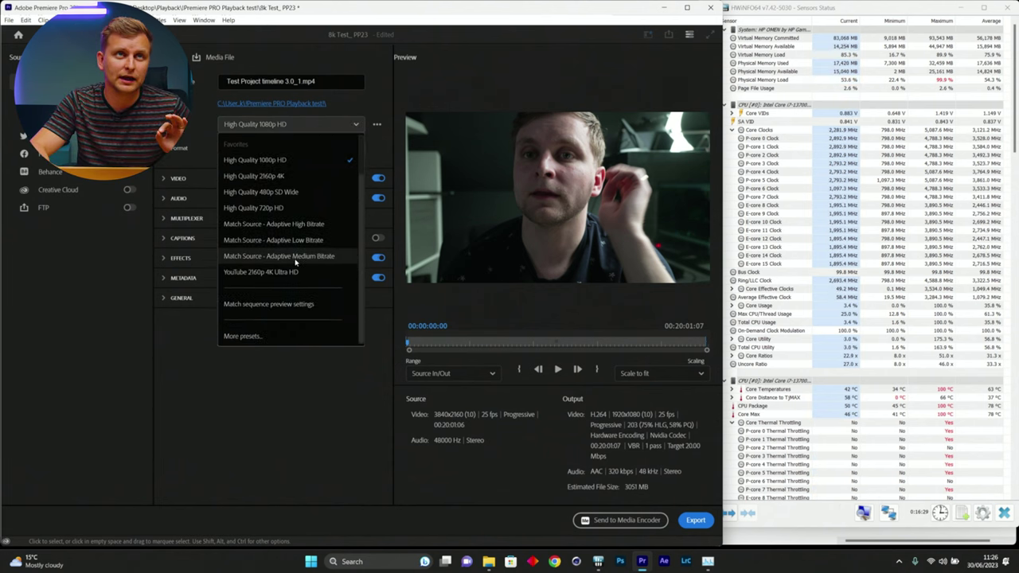
pyautogui.press('Escape')
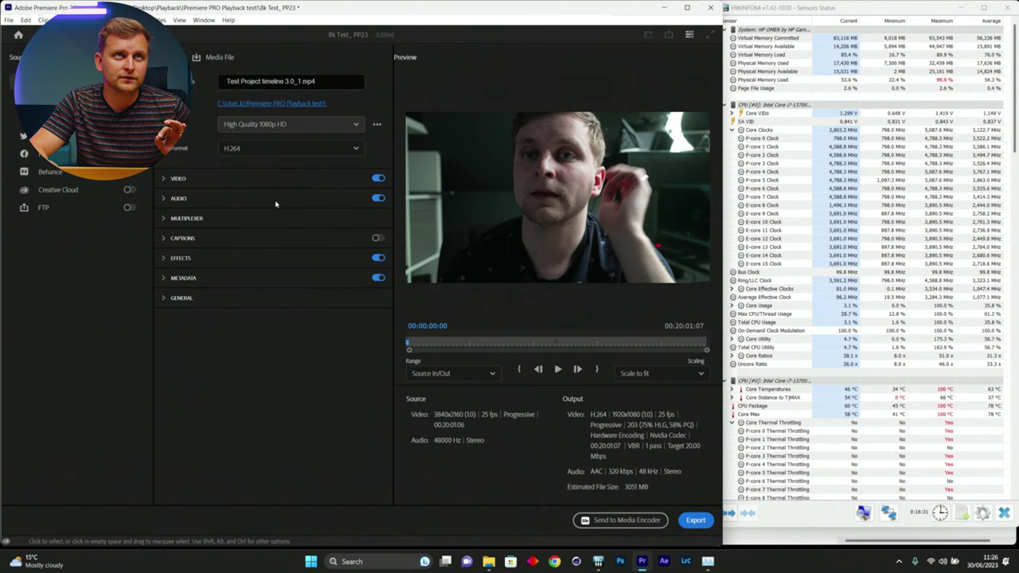
pyautogui.click(303, 103)
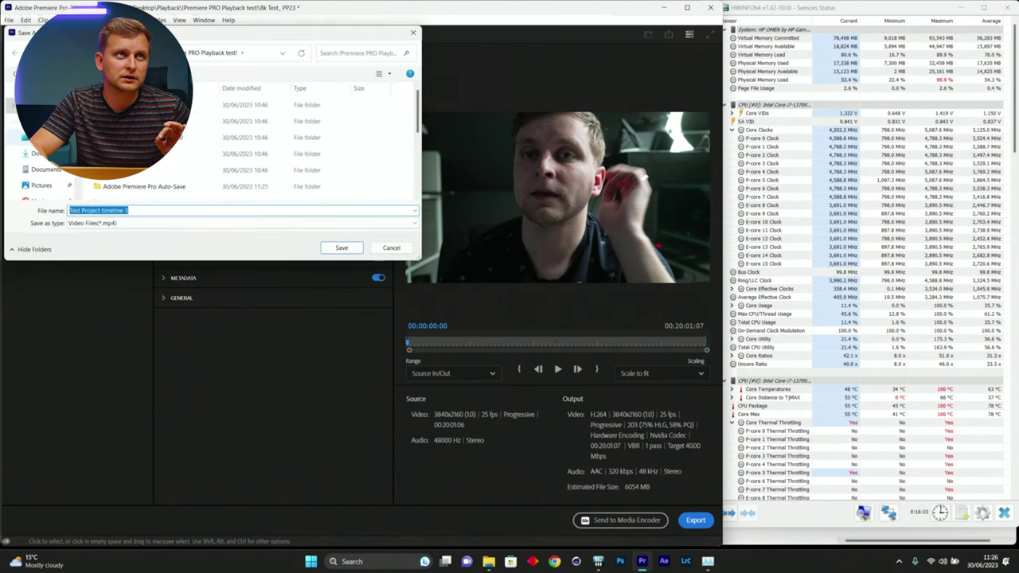
pyautogui.click(341, 248)
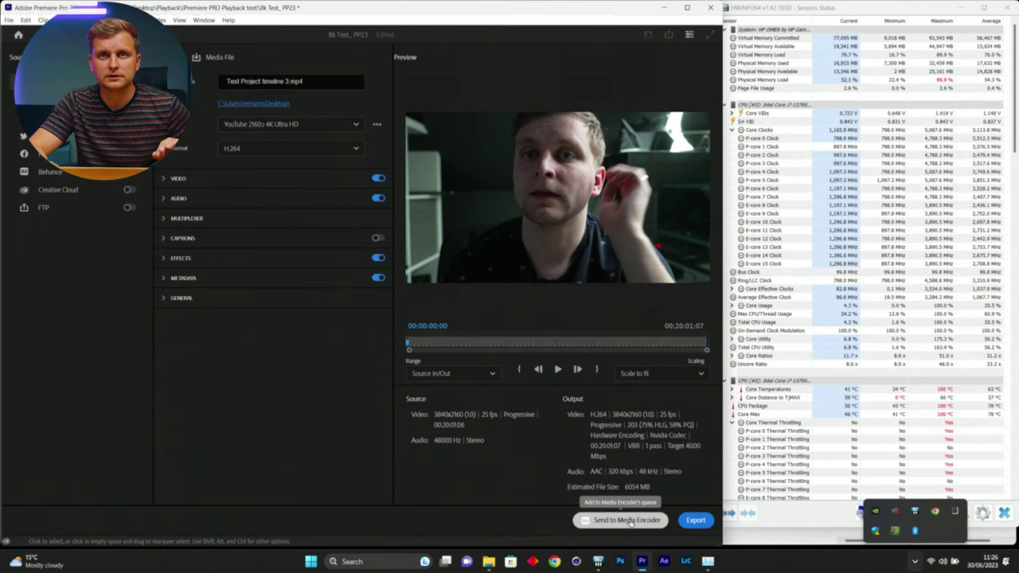
pyautogui.click(630, 520)
pyautogui.click(939, 511)
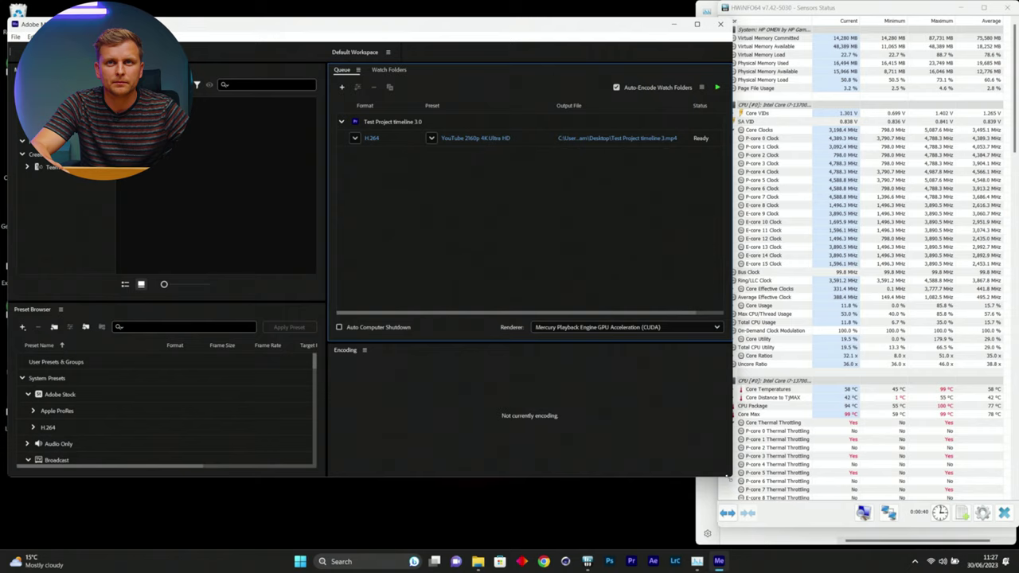
# - Drag the HWiNFO sensor window left so Task Manager's GPU graphs show beside the encode
pyautogui.moveTo(818, 20); pyautogui.dragTo(97, 39)
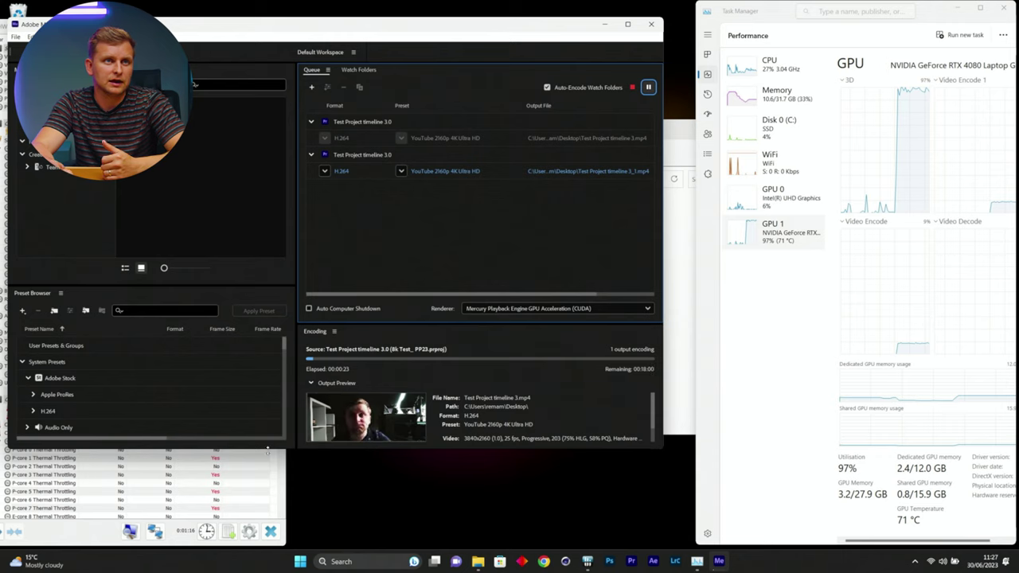
# - Scroll down through HWiNFO's sensor readings mid-encode, then bring Media Encoder's queue back to the front
pyautogui.click(258, 484)
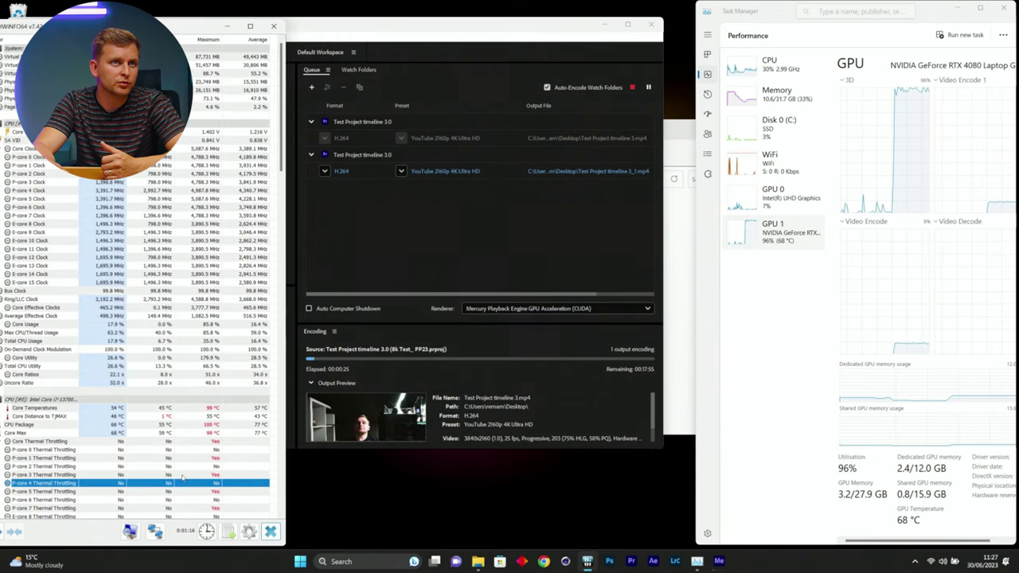
pyautogui.scroll(-2, 181, 478)
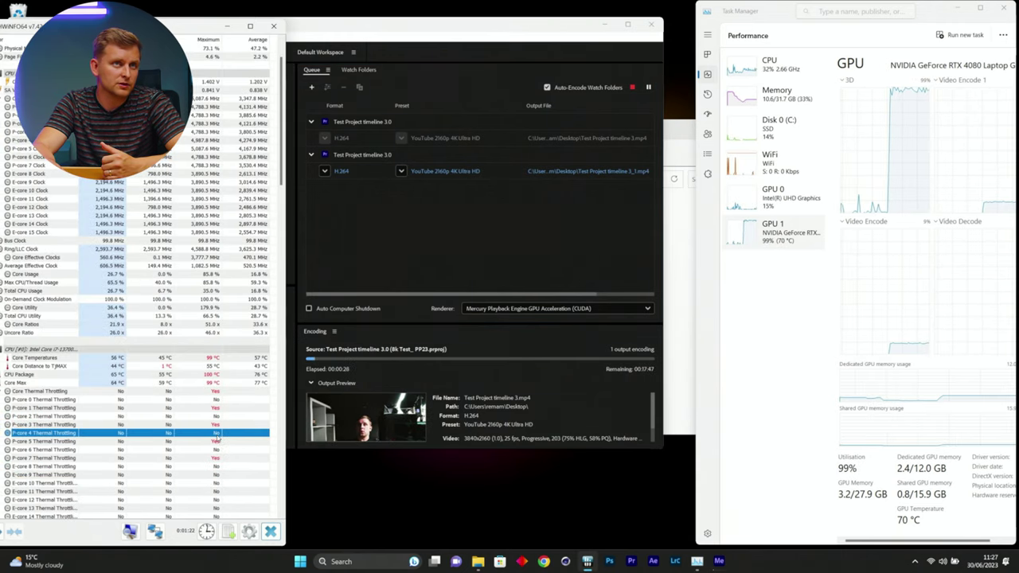
pyautogui.scroll(-6, 216, 434)
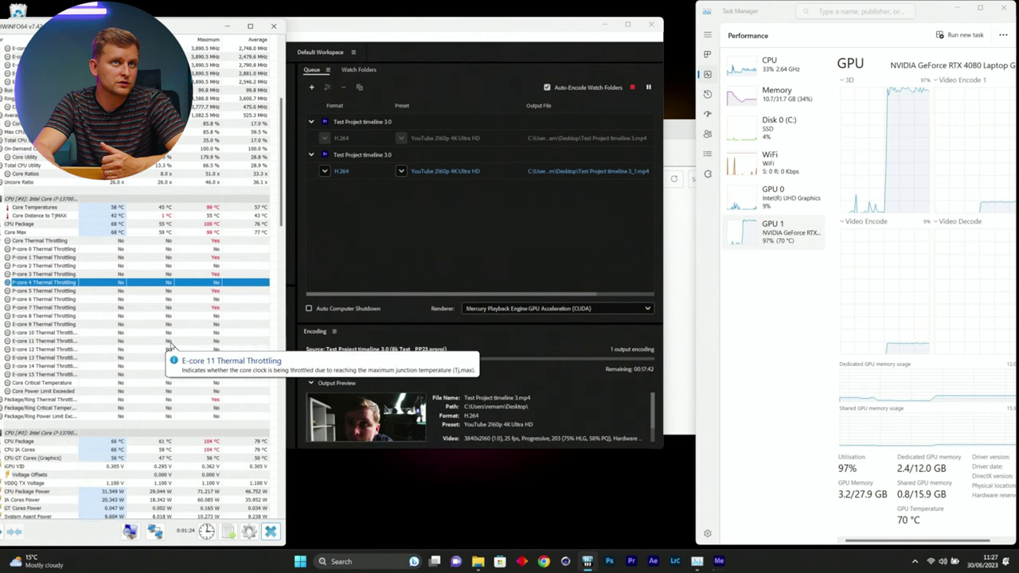
pyautogui.scroll(-20, 170, 344)
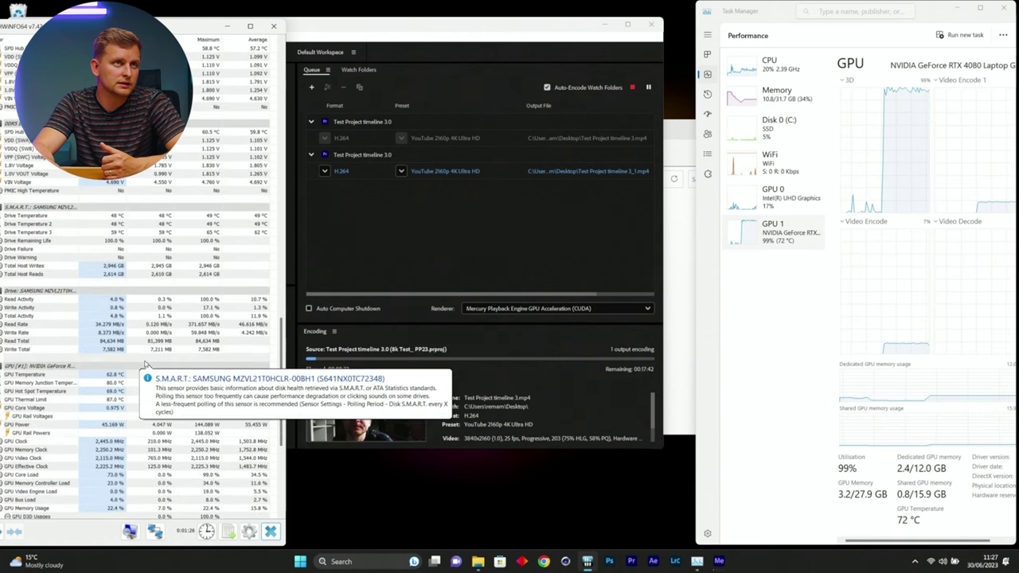
pyautogui.scroll(-5, 146, 363)
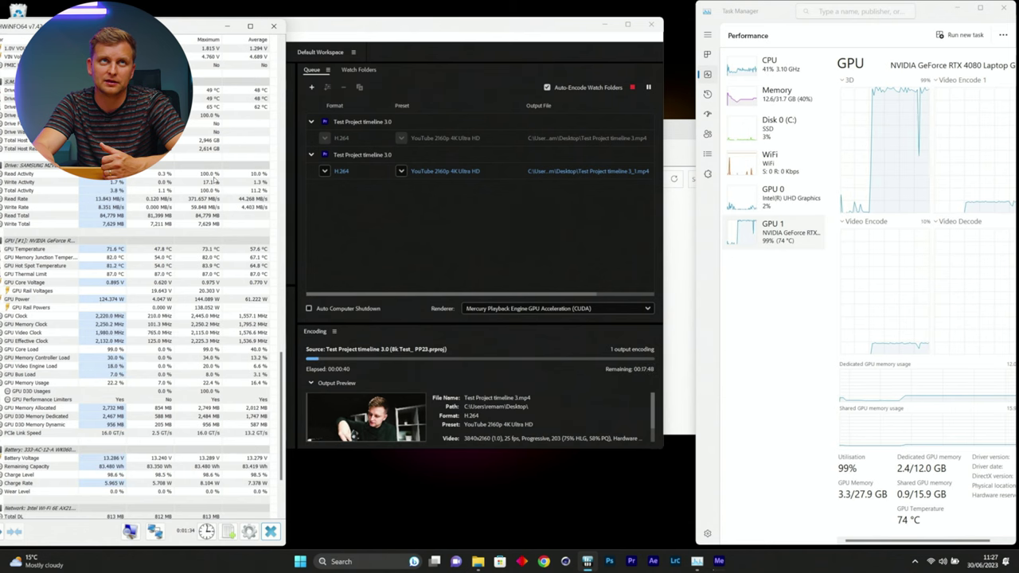
pyautogui.click(422, 38)
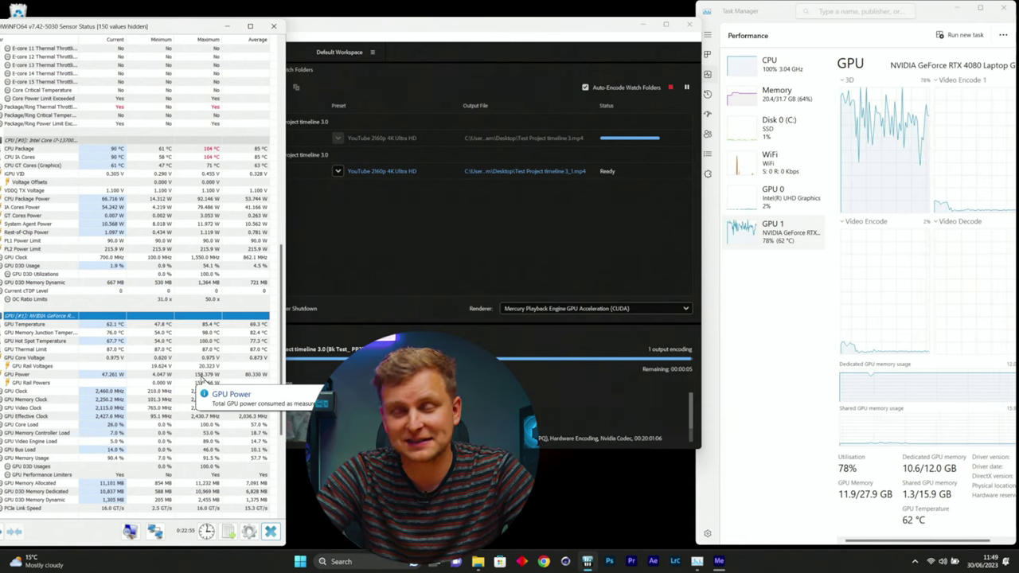
# - Scroll HWiNFO's sensor list to check temperatures and power as the export finishes
pyautogui.moveTo(205, 205)
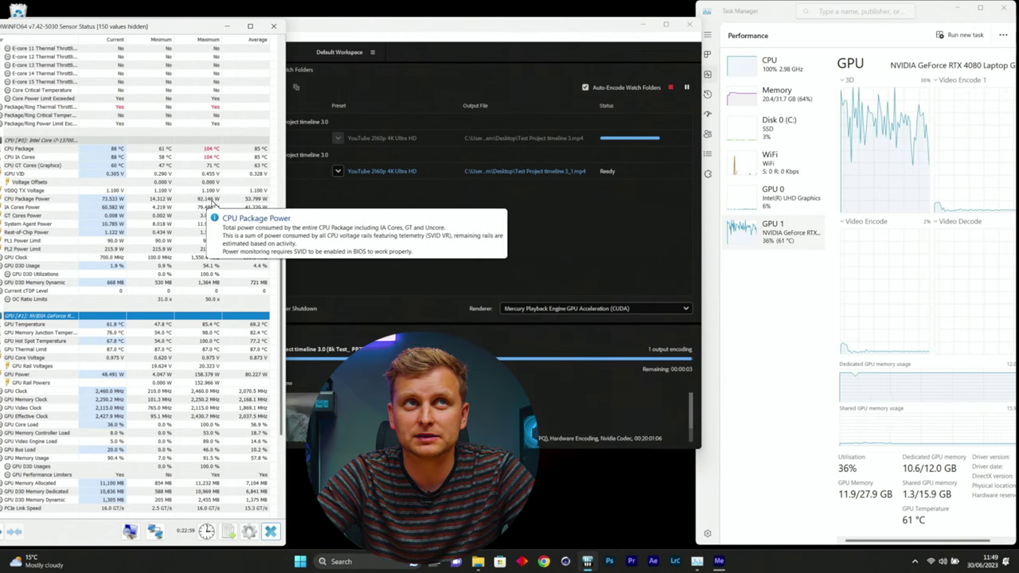
pyautogui.scroll(1, 211, 204)
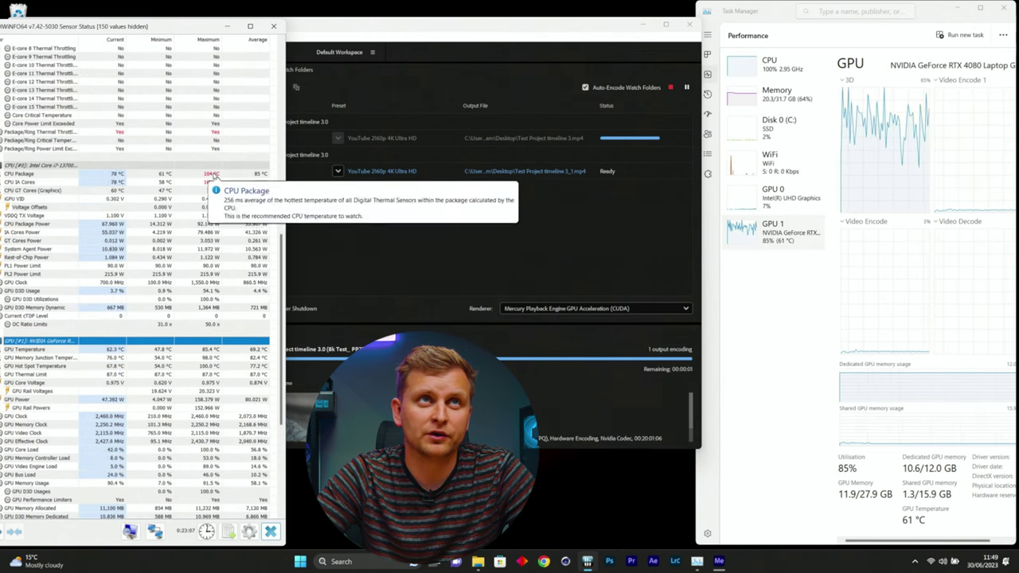
pyautogui.scroll(7, 211, 179)
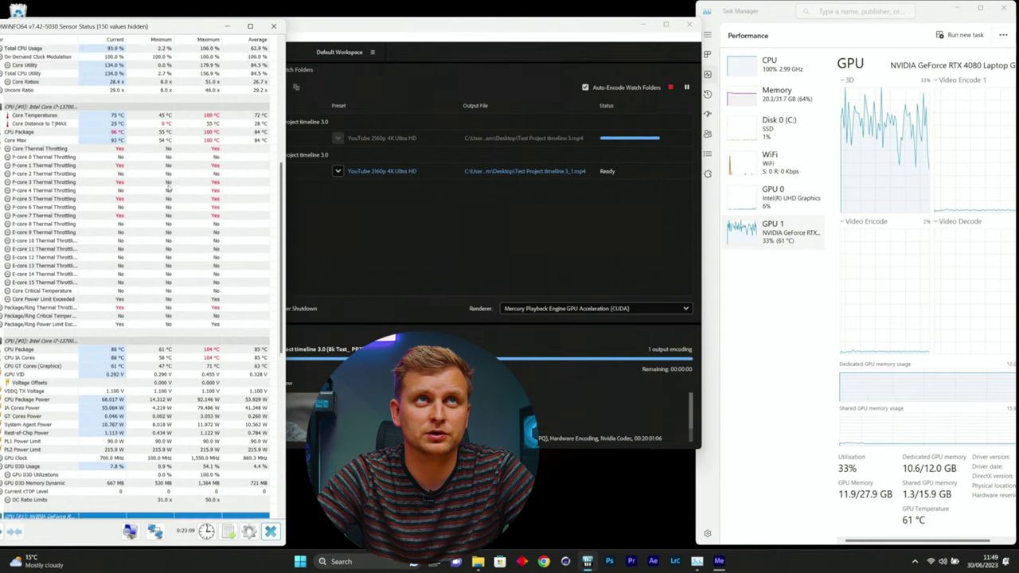
pyautogui.scroll(10, 169, 191)
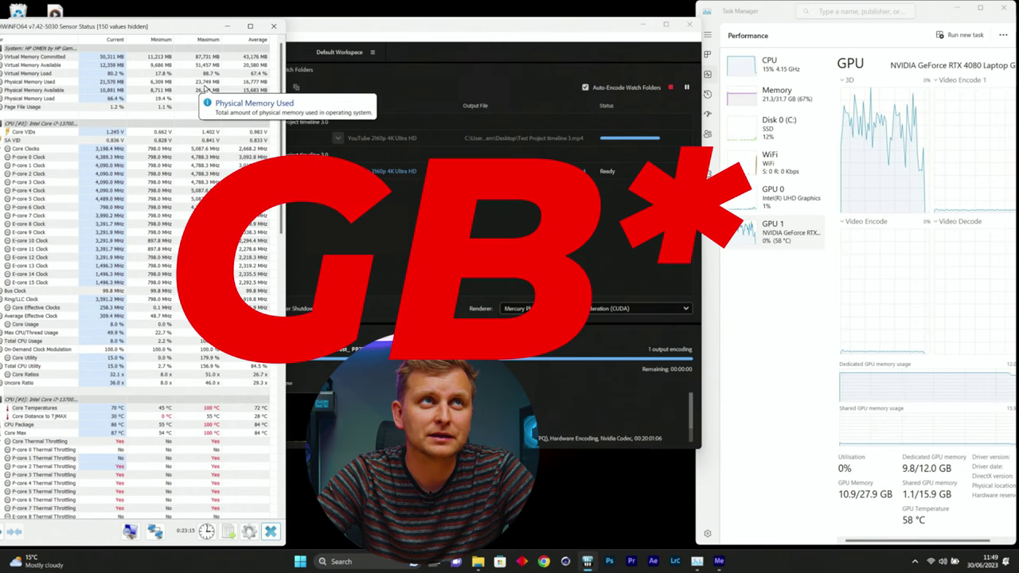
pyautogui.scroll(-15, 161, 271)
pyautogui.scroll(5, 160, 271)
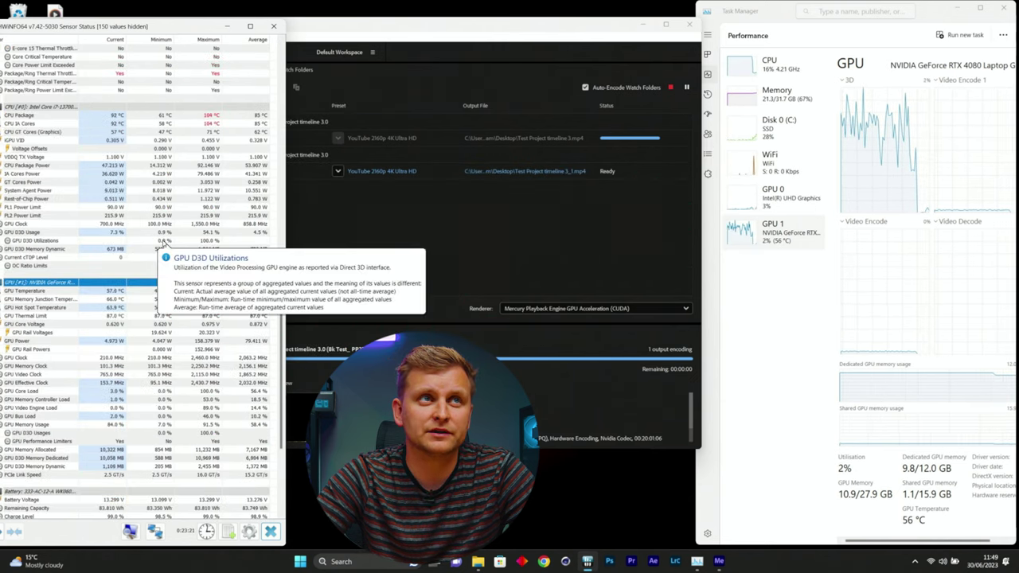
pyautogui.scroll(-2, 159, 251)
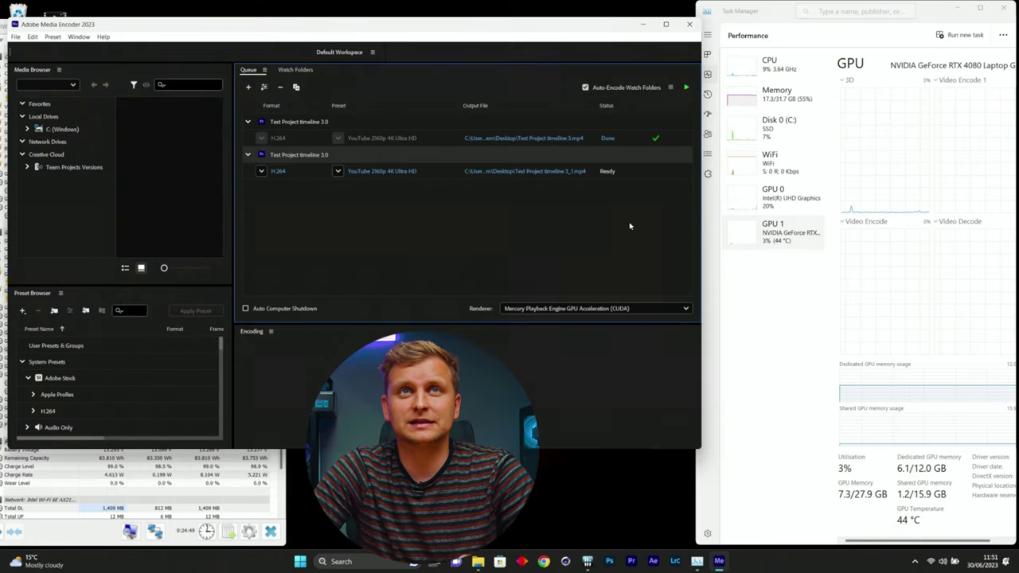
pyautogui.click(88, 539)
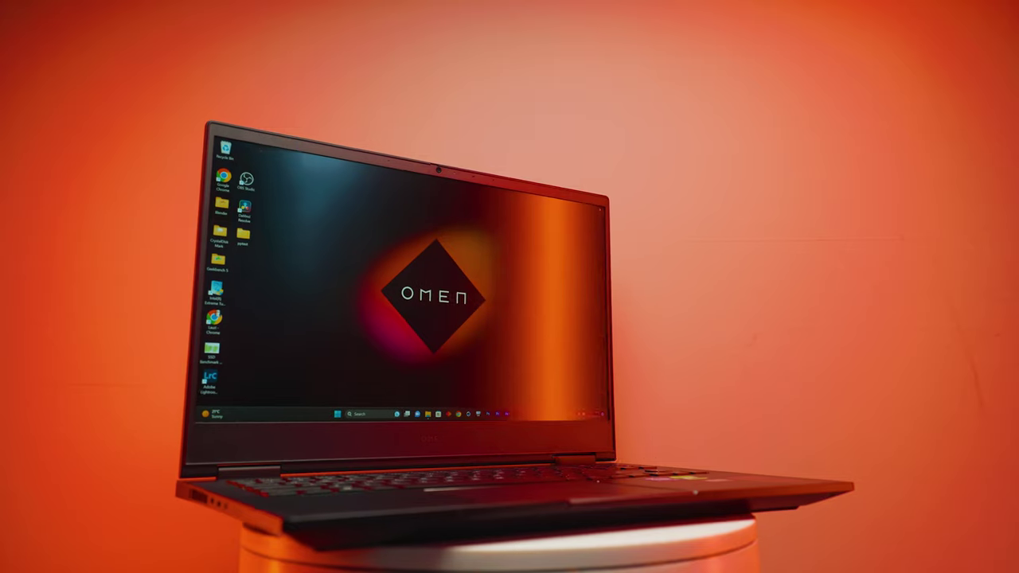